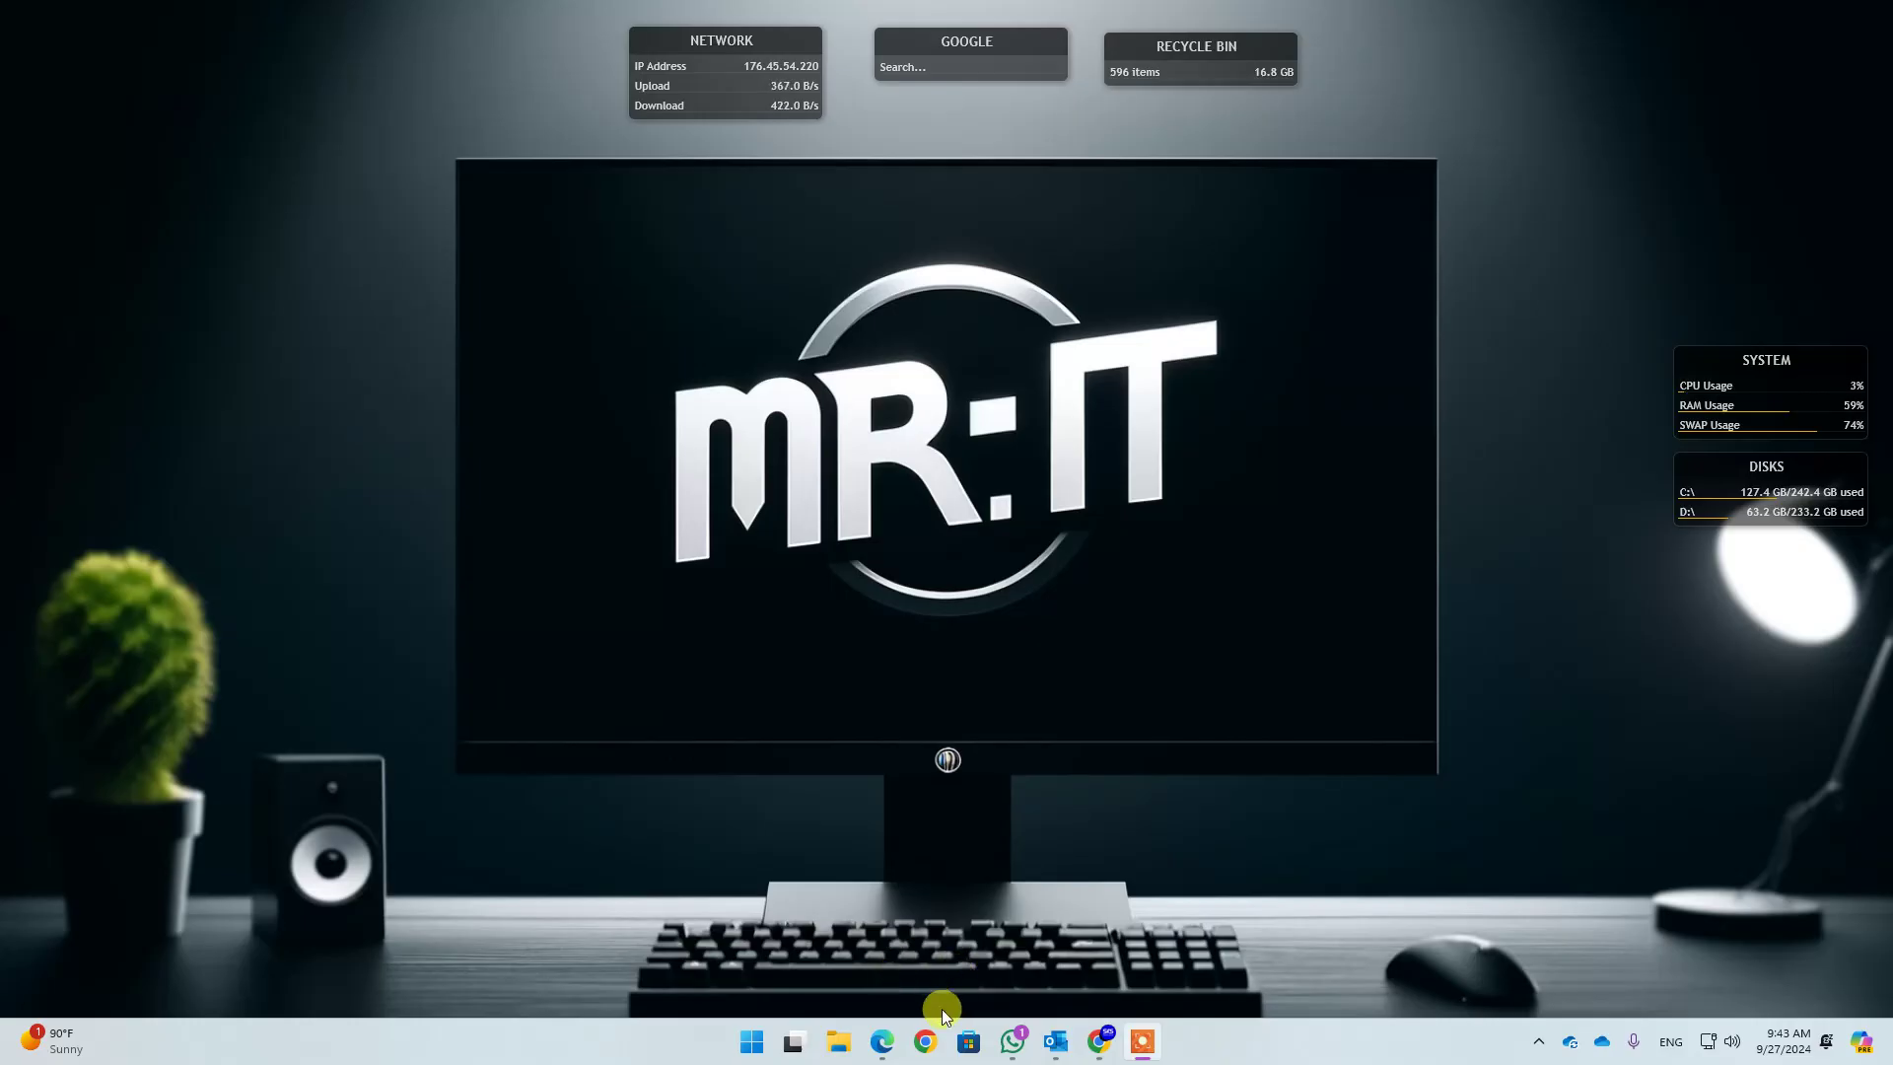
Bring up Edge showing Outlook on the web with the PTR non-delivery report
click(881, 1041)
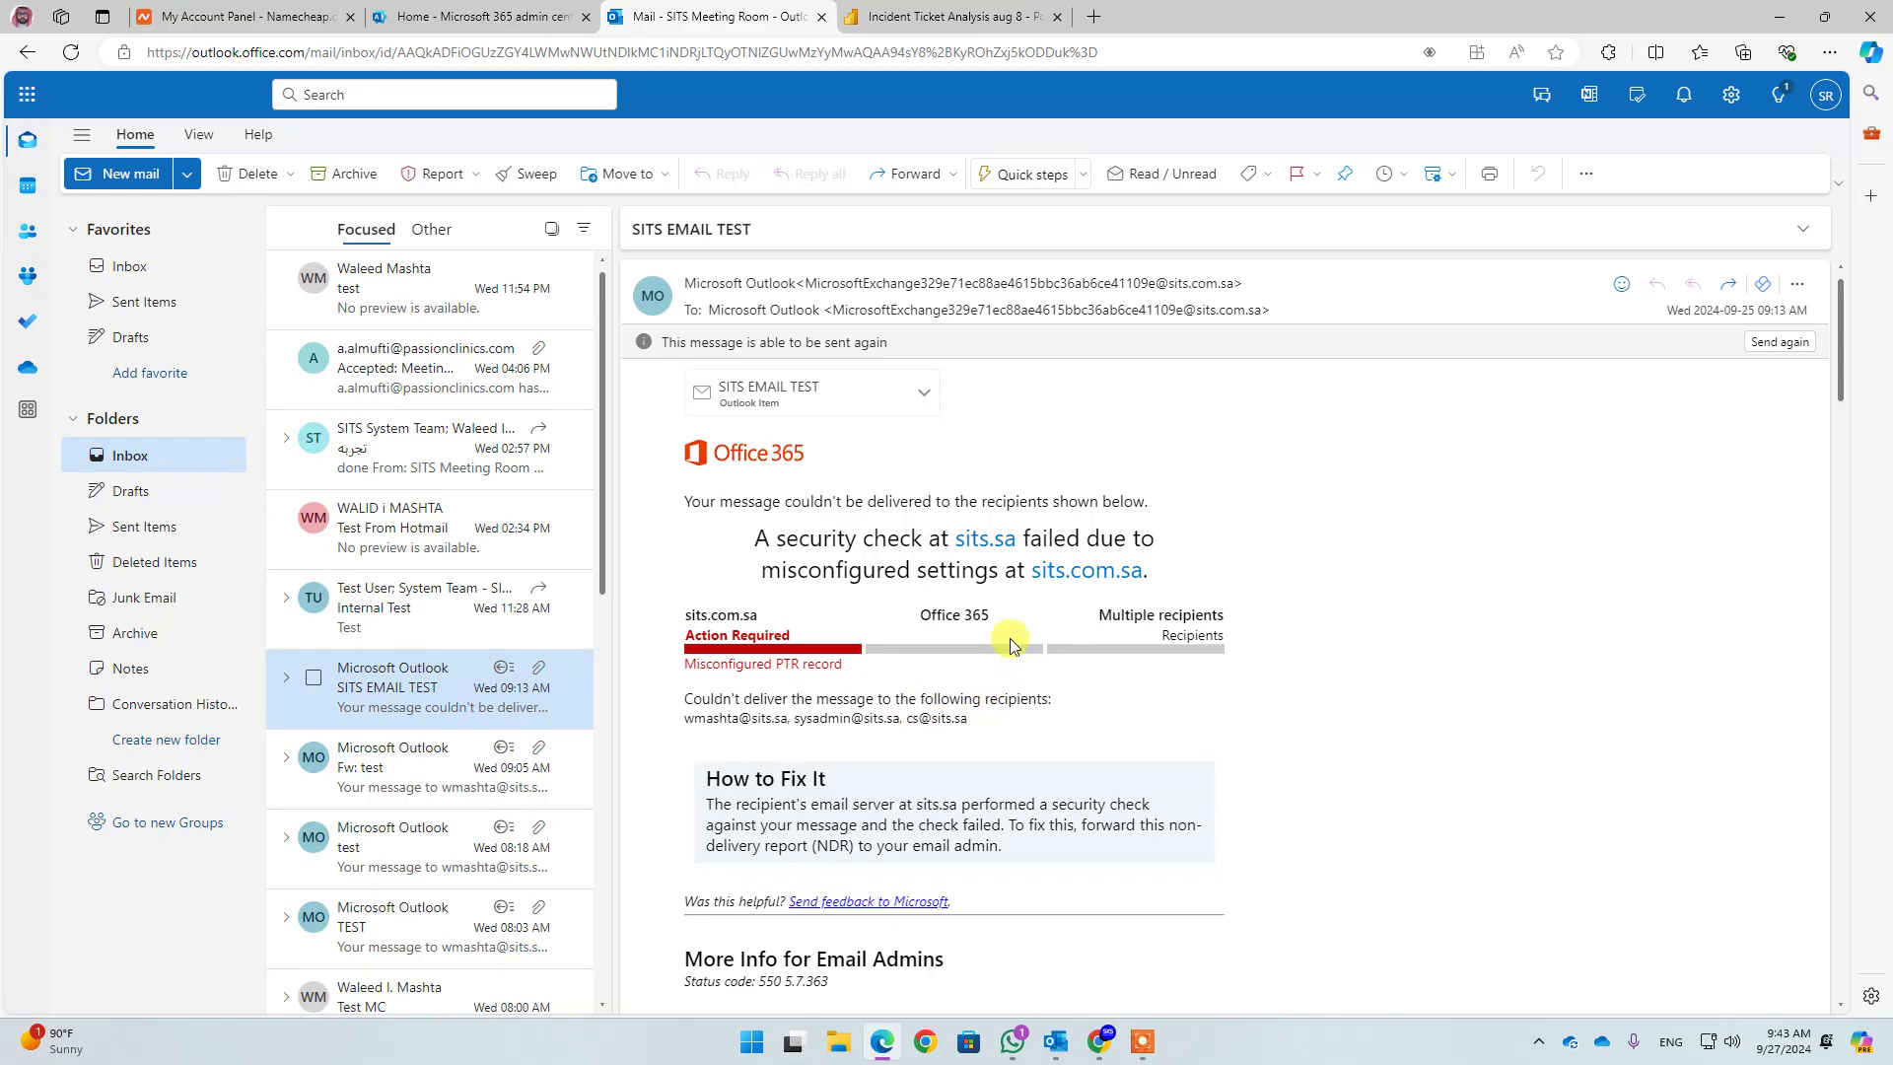
Highlight the security-check failure heading in the SITS EMAIL TEST bounce message
drag(757, 547, 1154, 571)
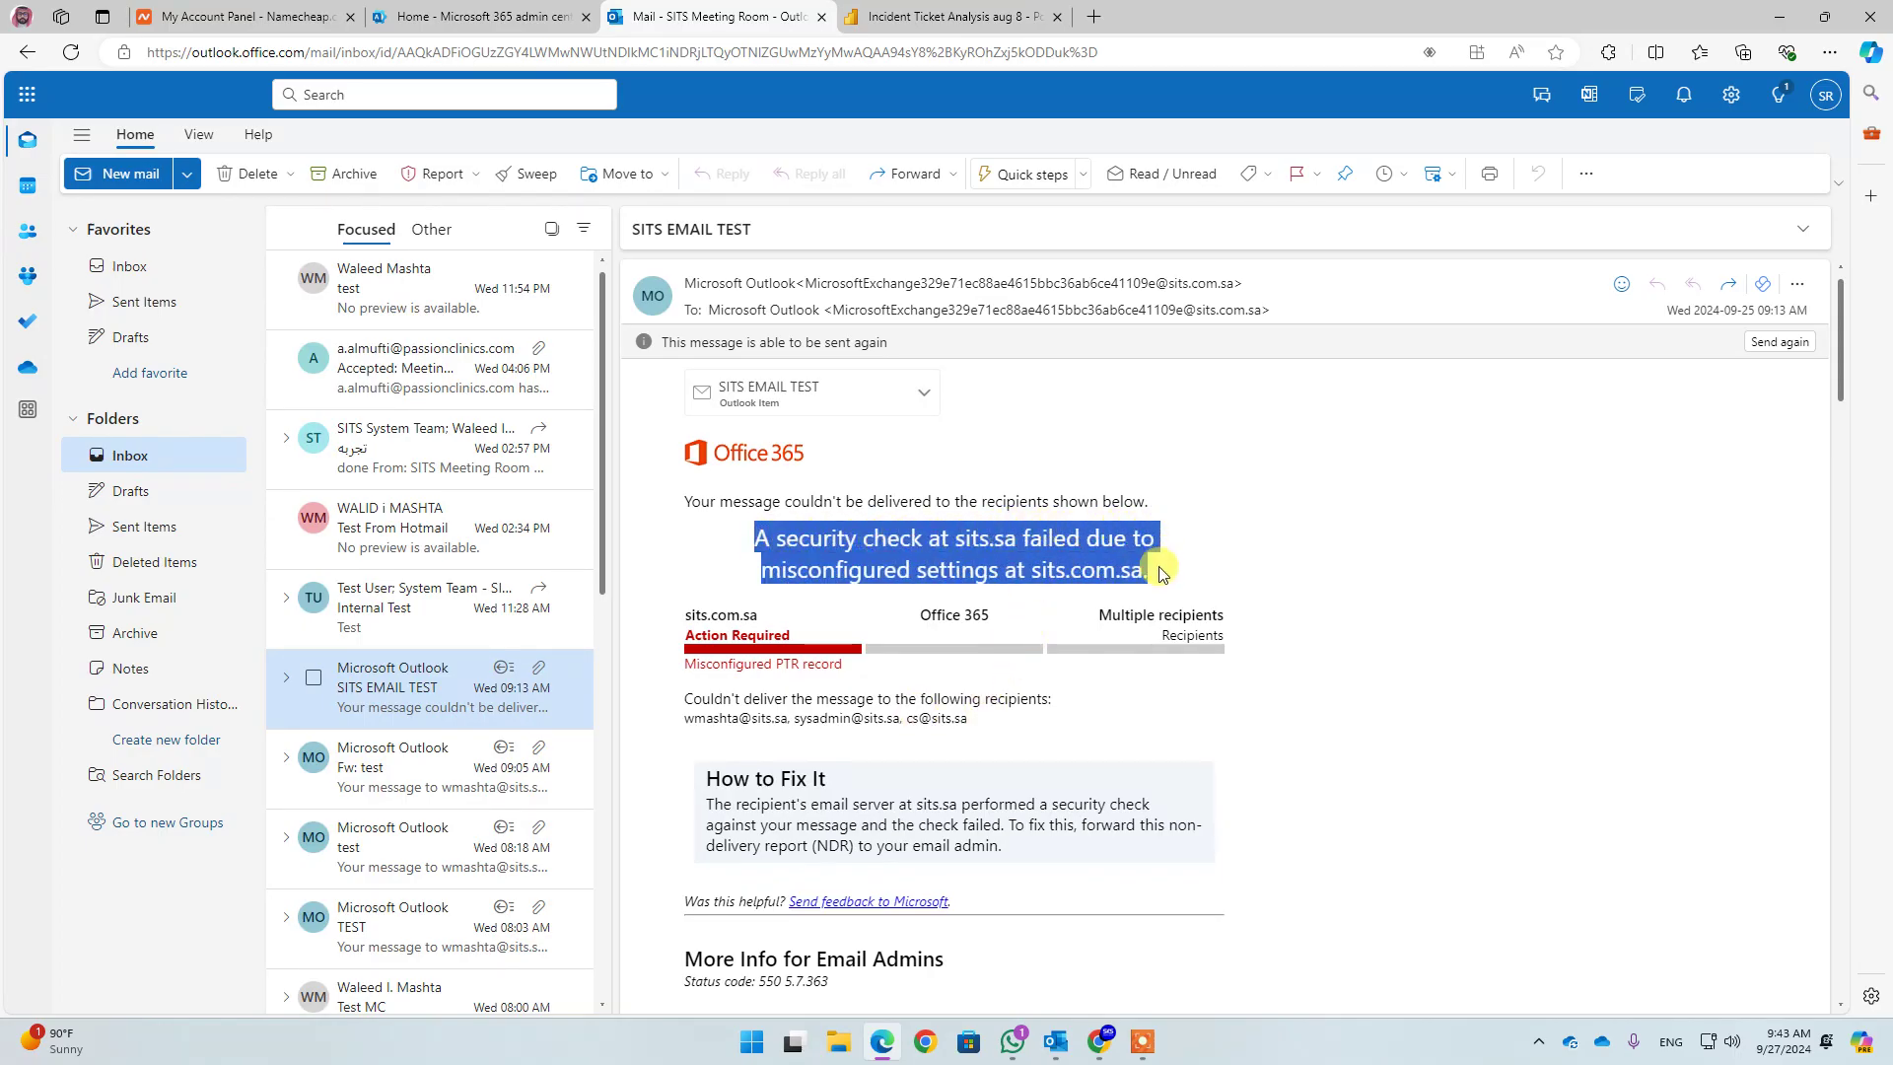
drag(950, 537, 1145, 571)
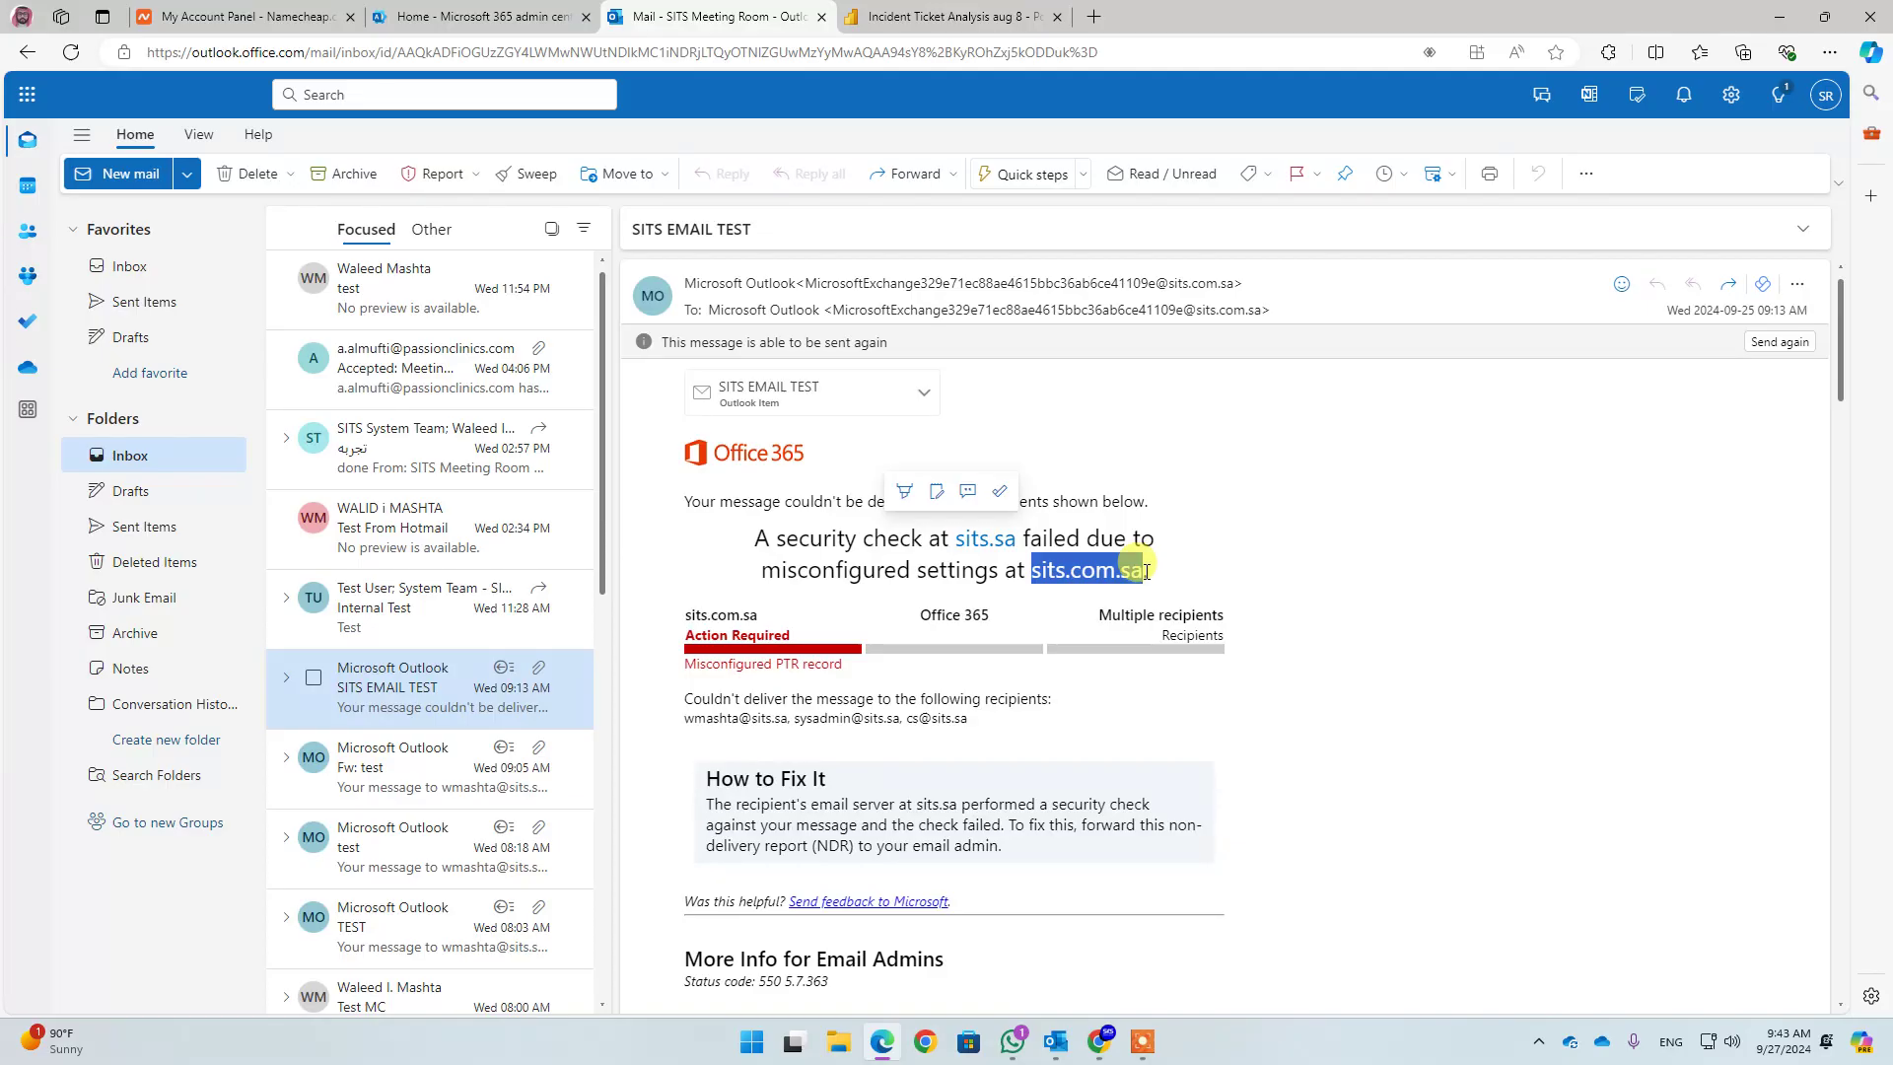
drag(1146, 571, 1145, 570)
click(985, 564)
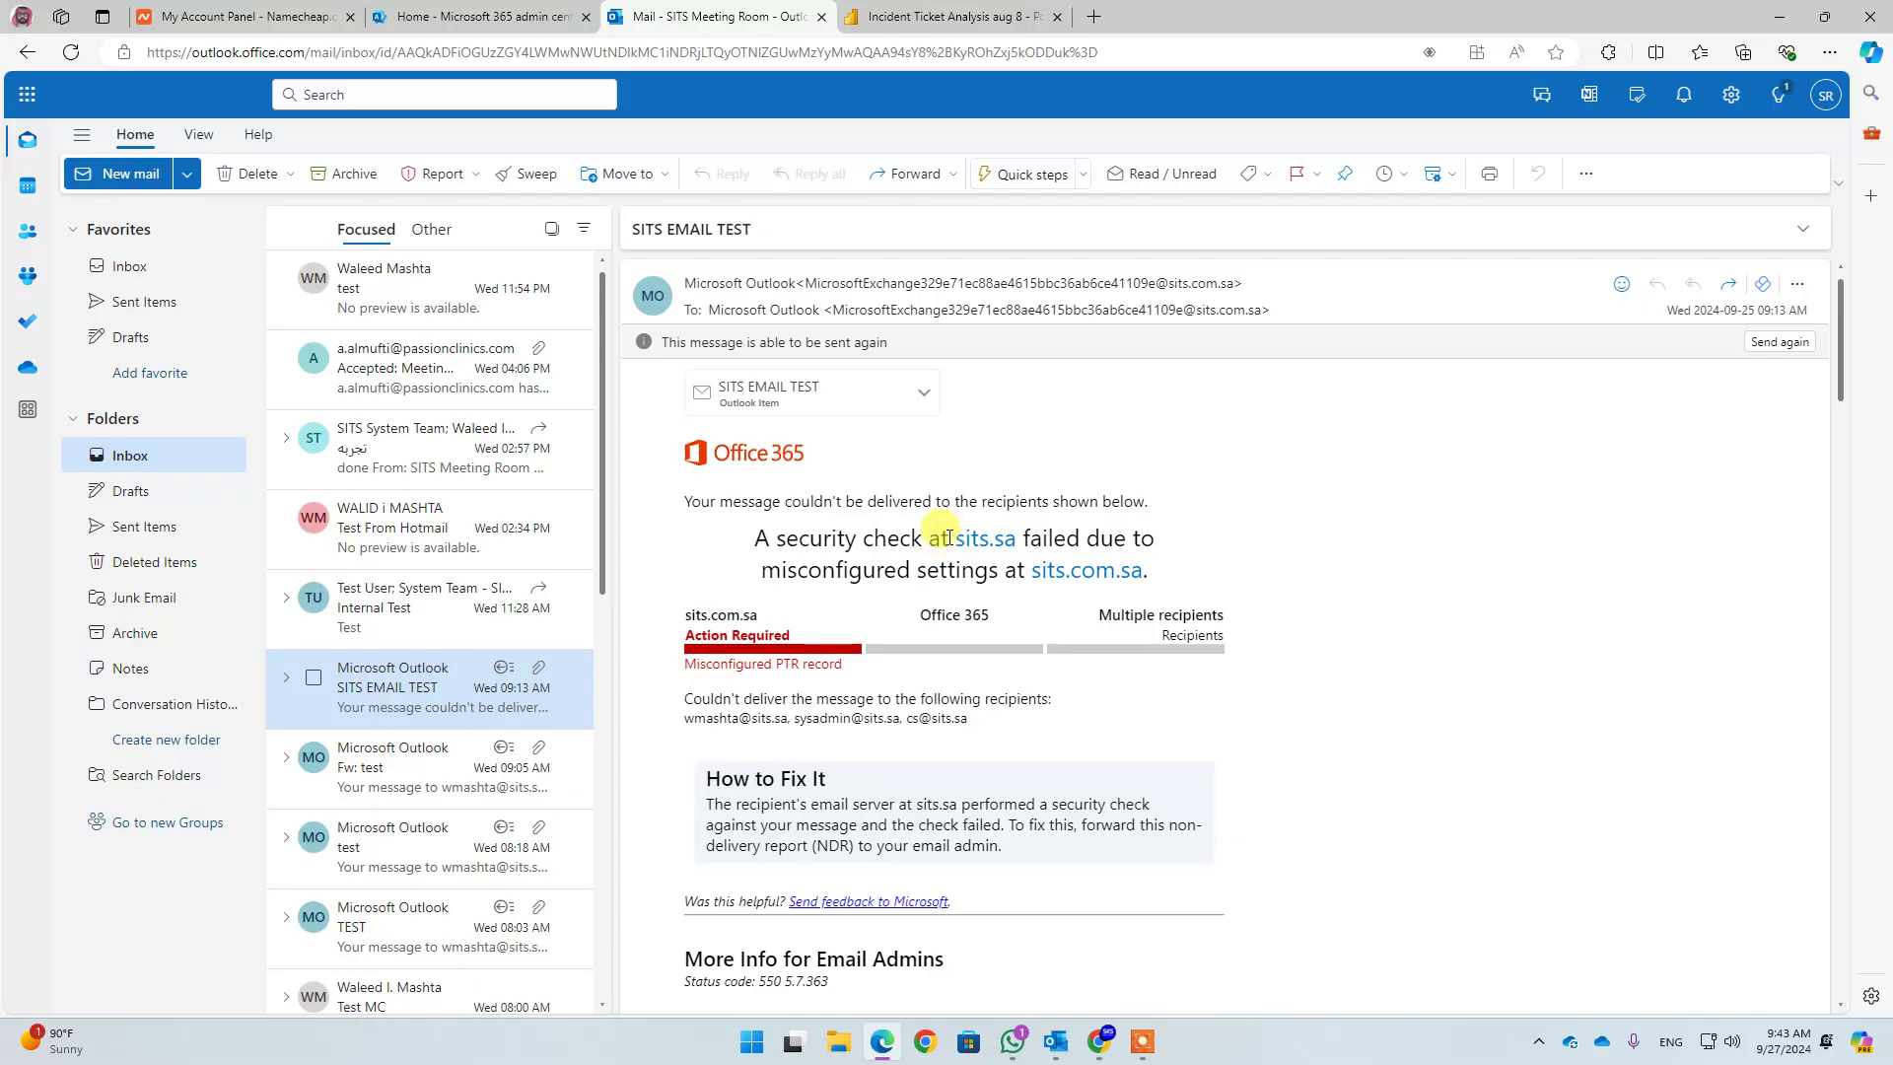
Pick out the sits.sa and sits.com.sa domains in the NDR, then go to the admin center
drag(949, 538, 1153, 584)
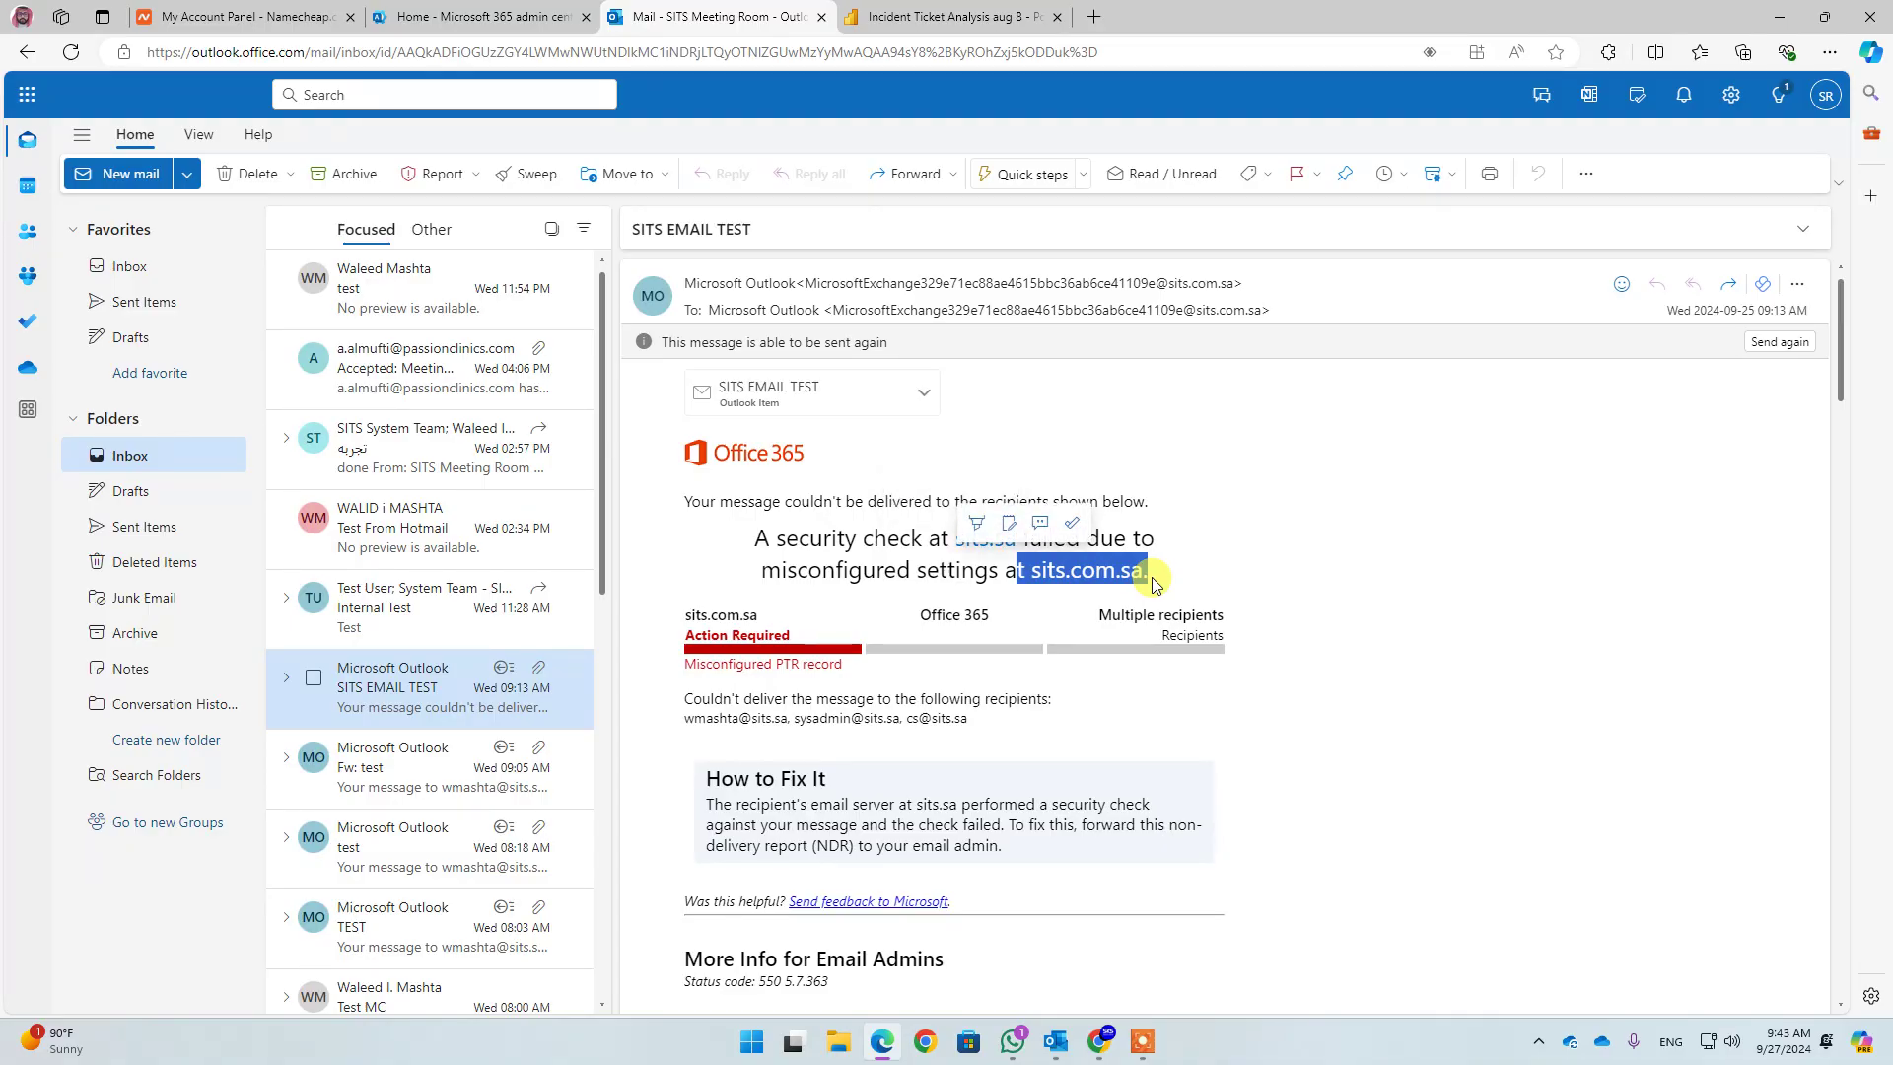
drag(1031, 570, 1143, 571)
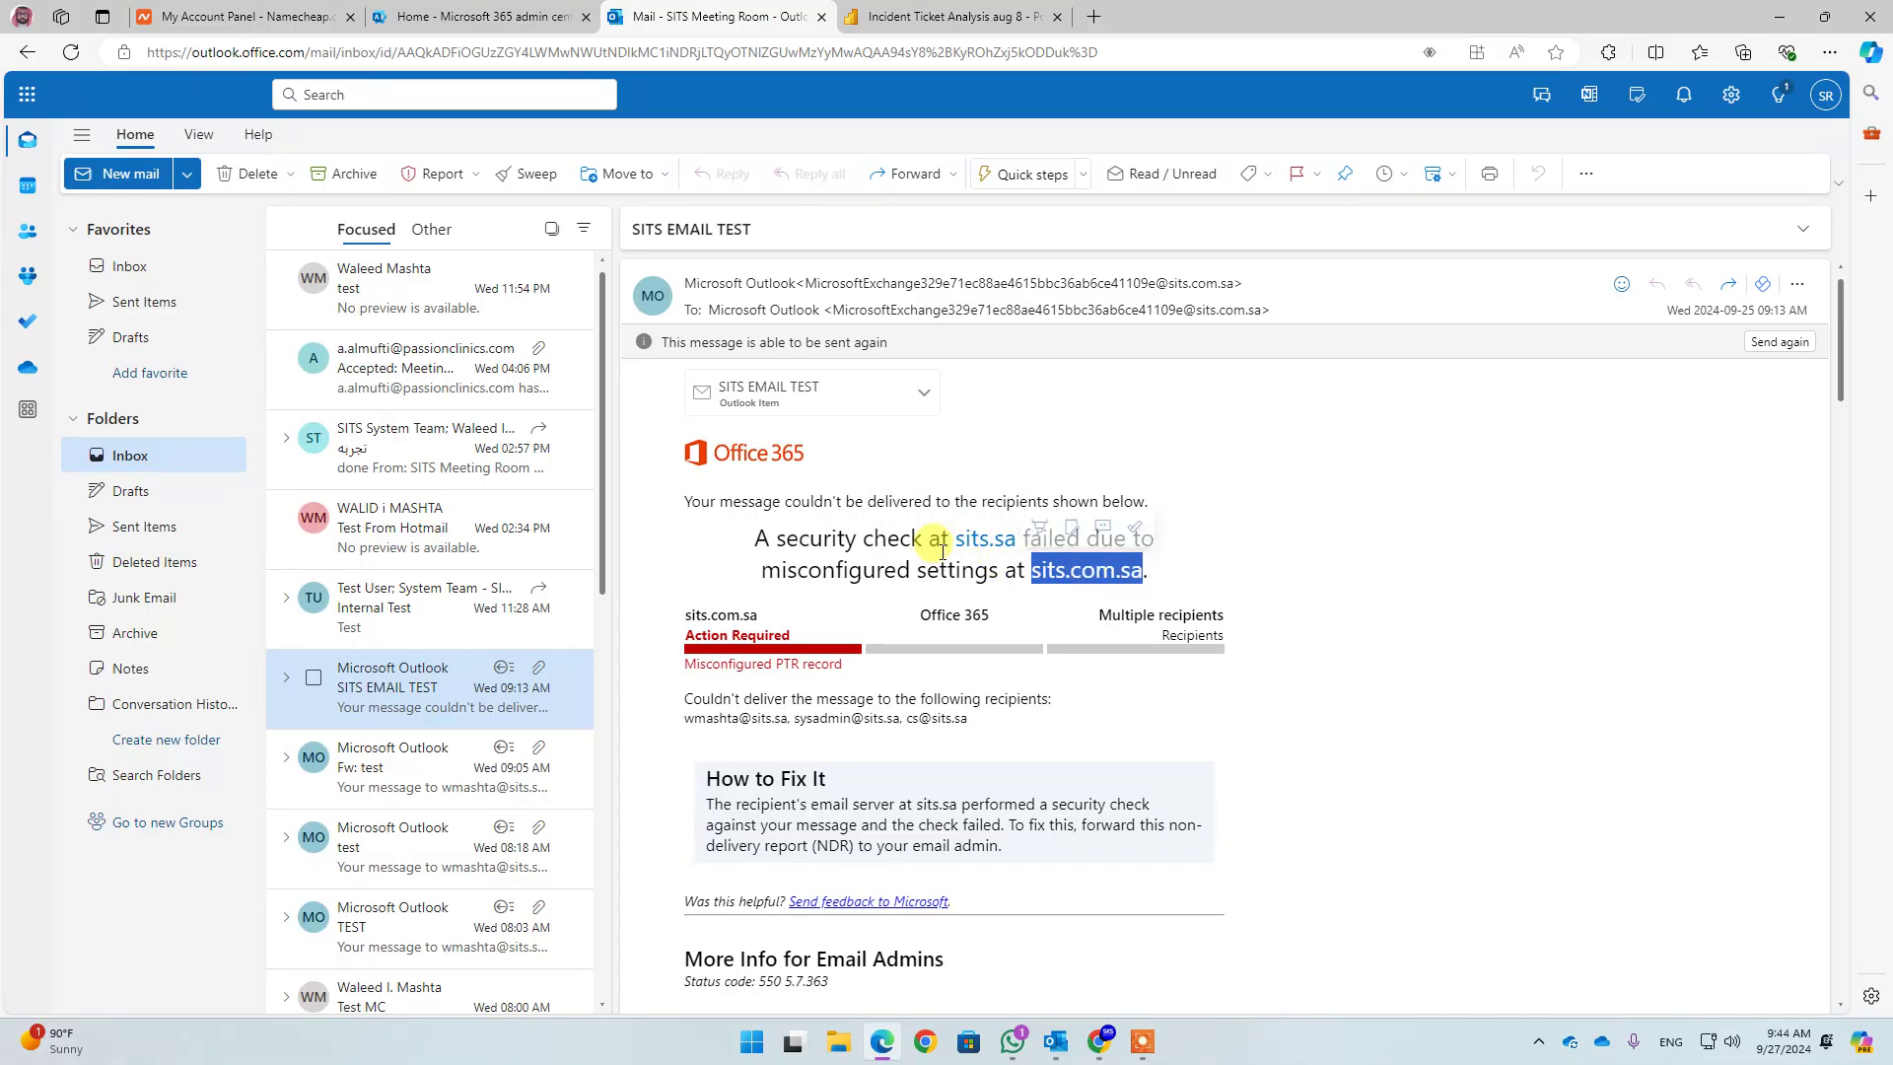
drag(955, 539, 1004, 538)
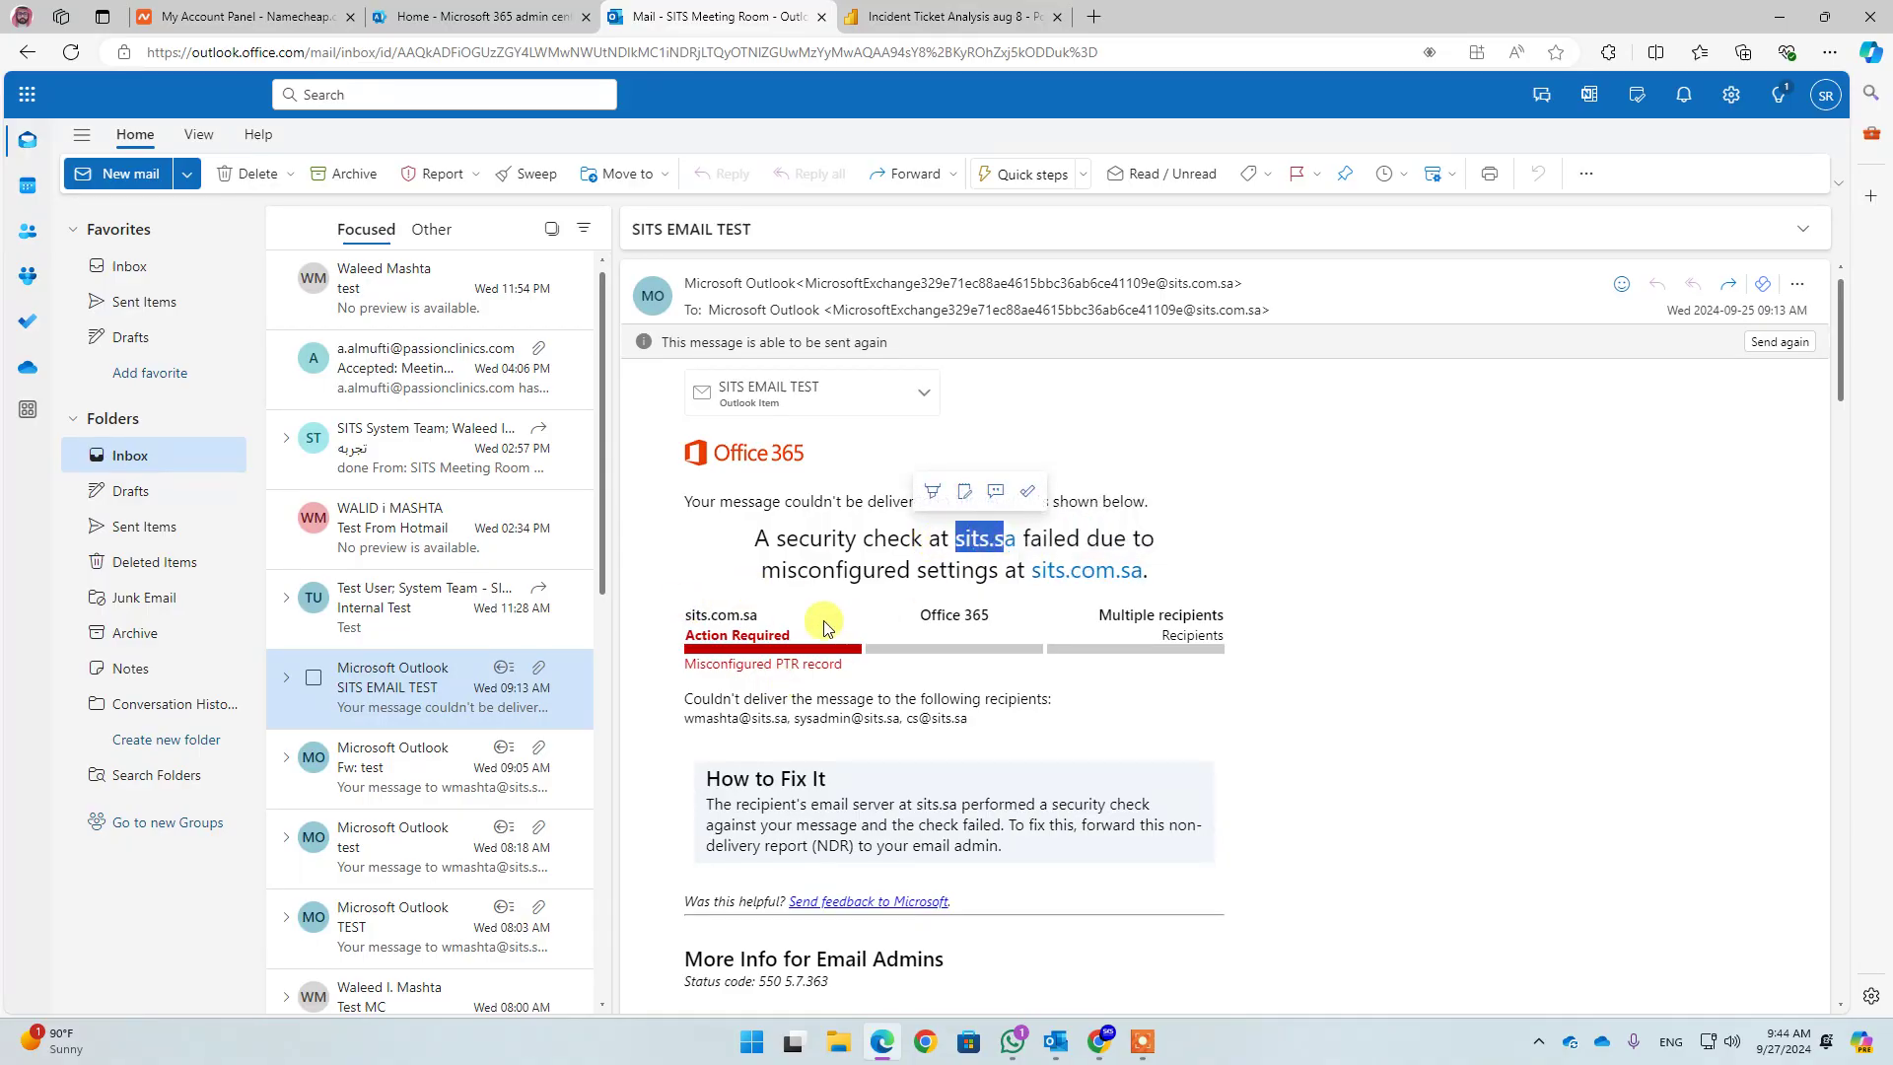
click(953, 540)
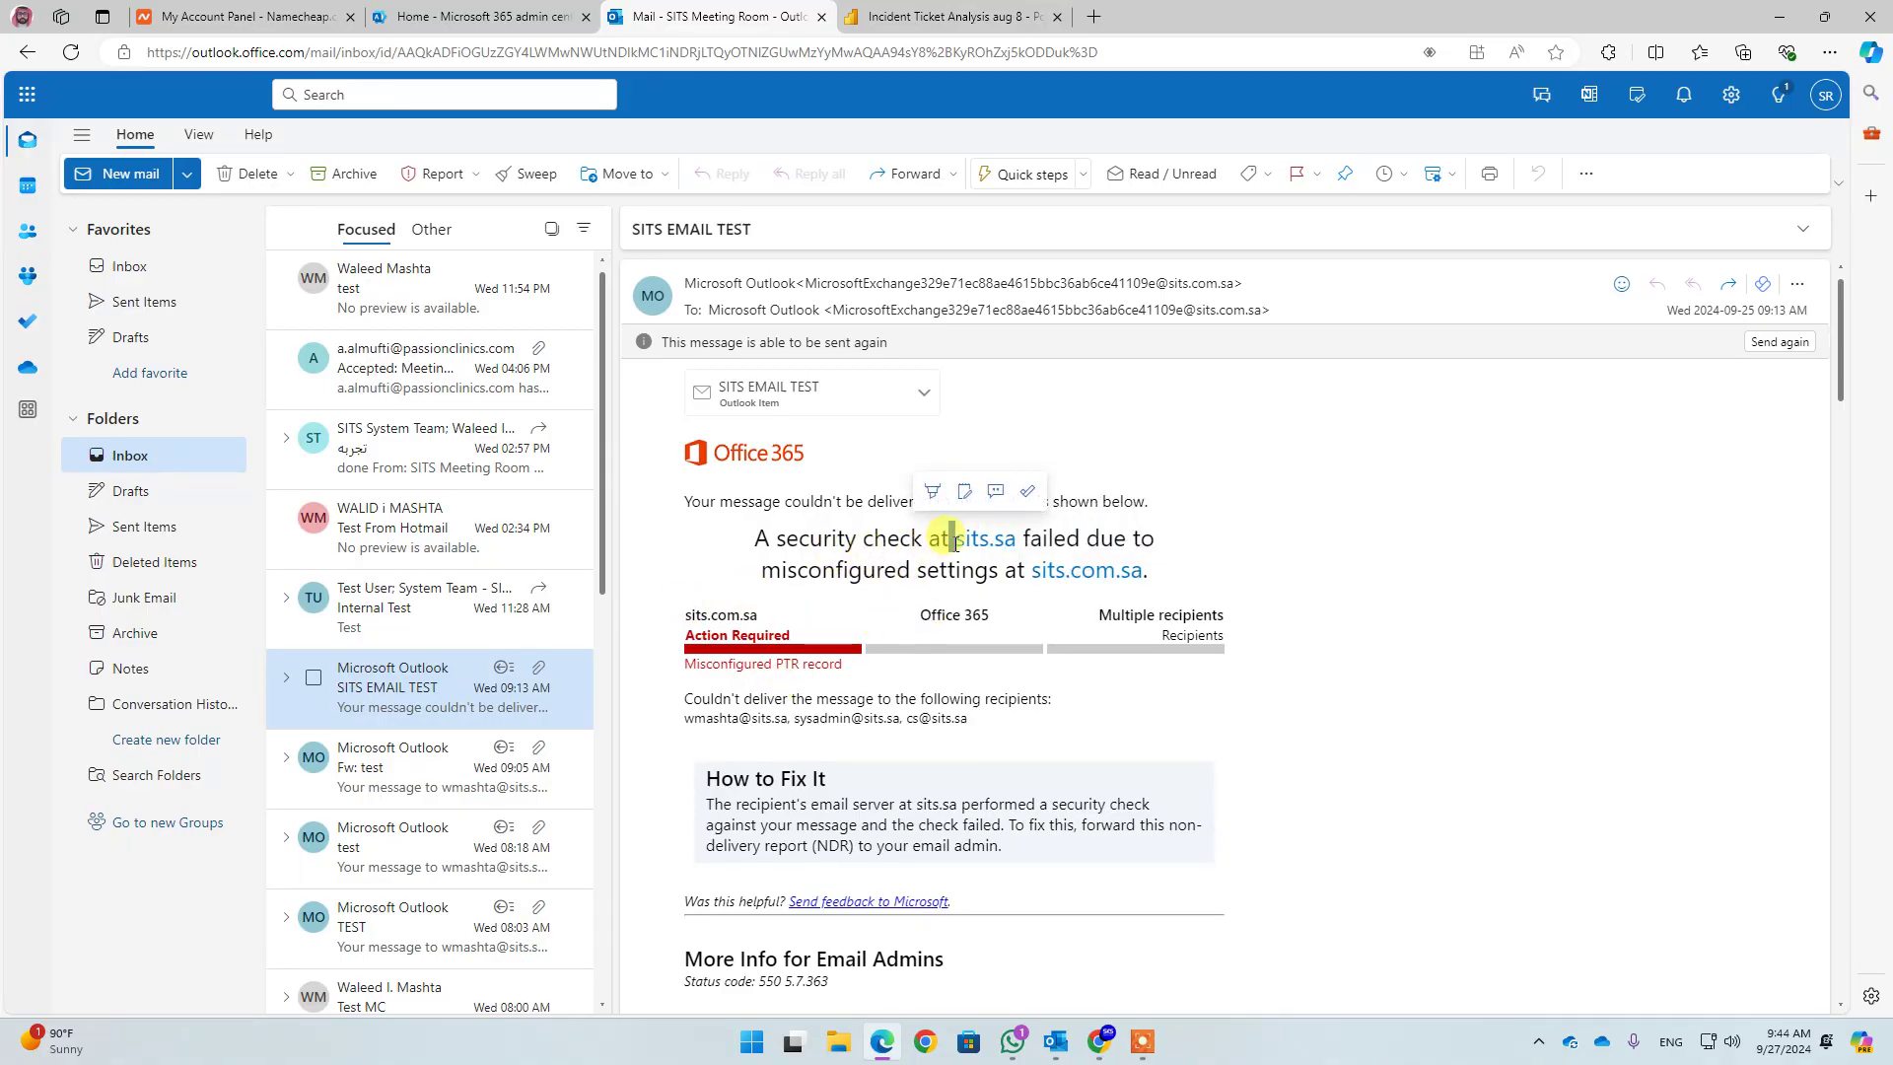
drag(953, 540, 1115, 570)
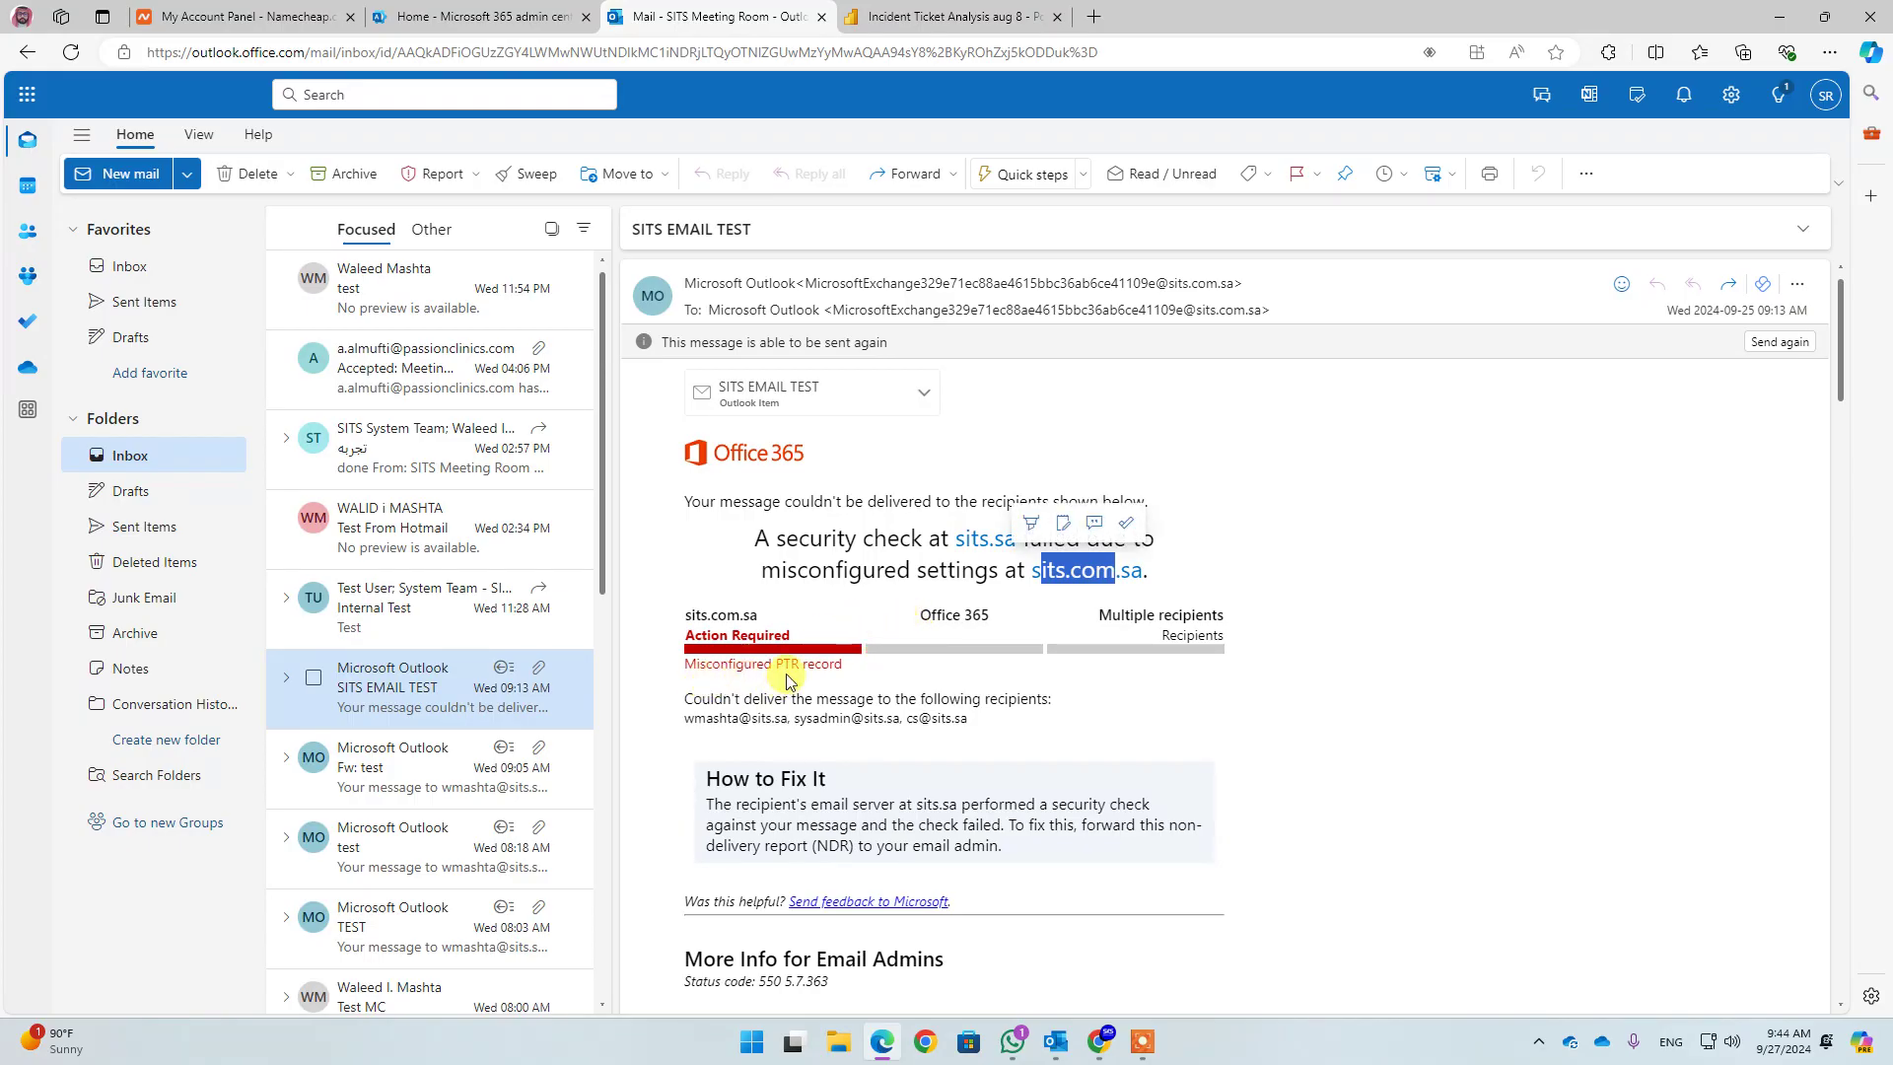
click(991, 582)
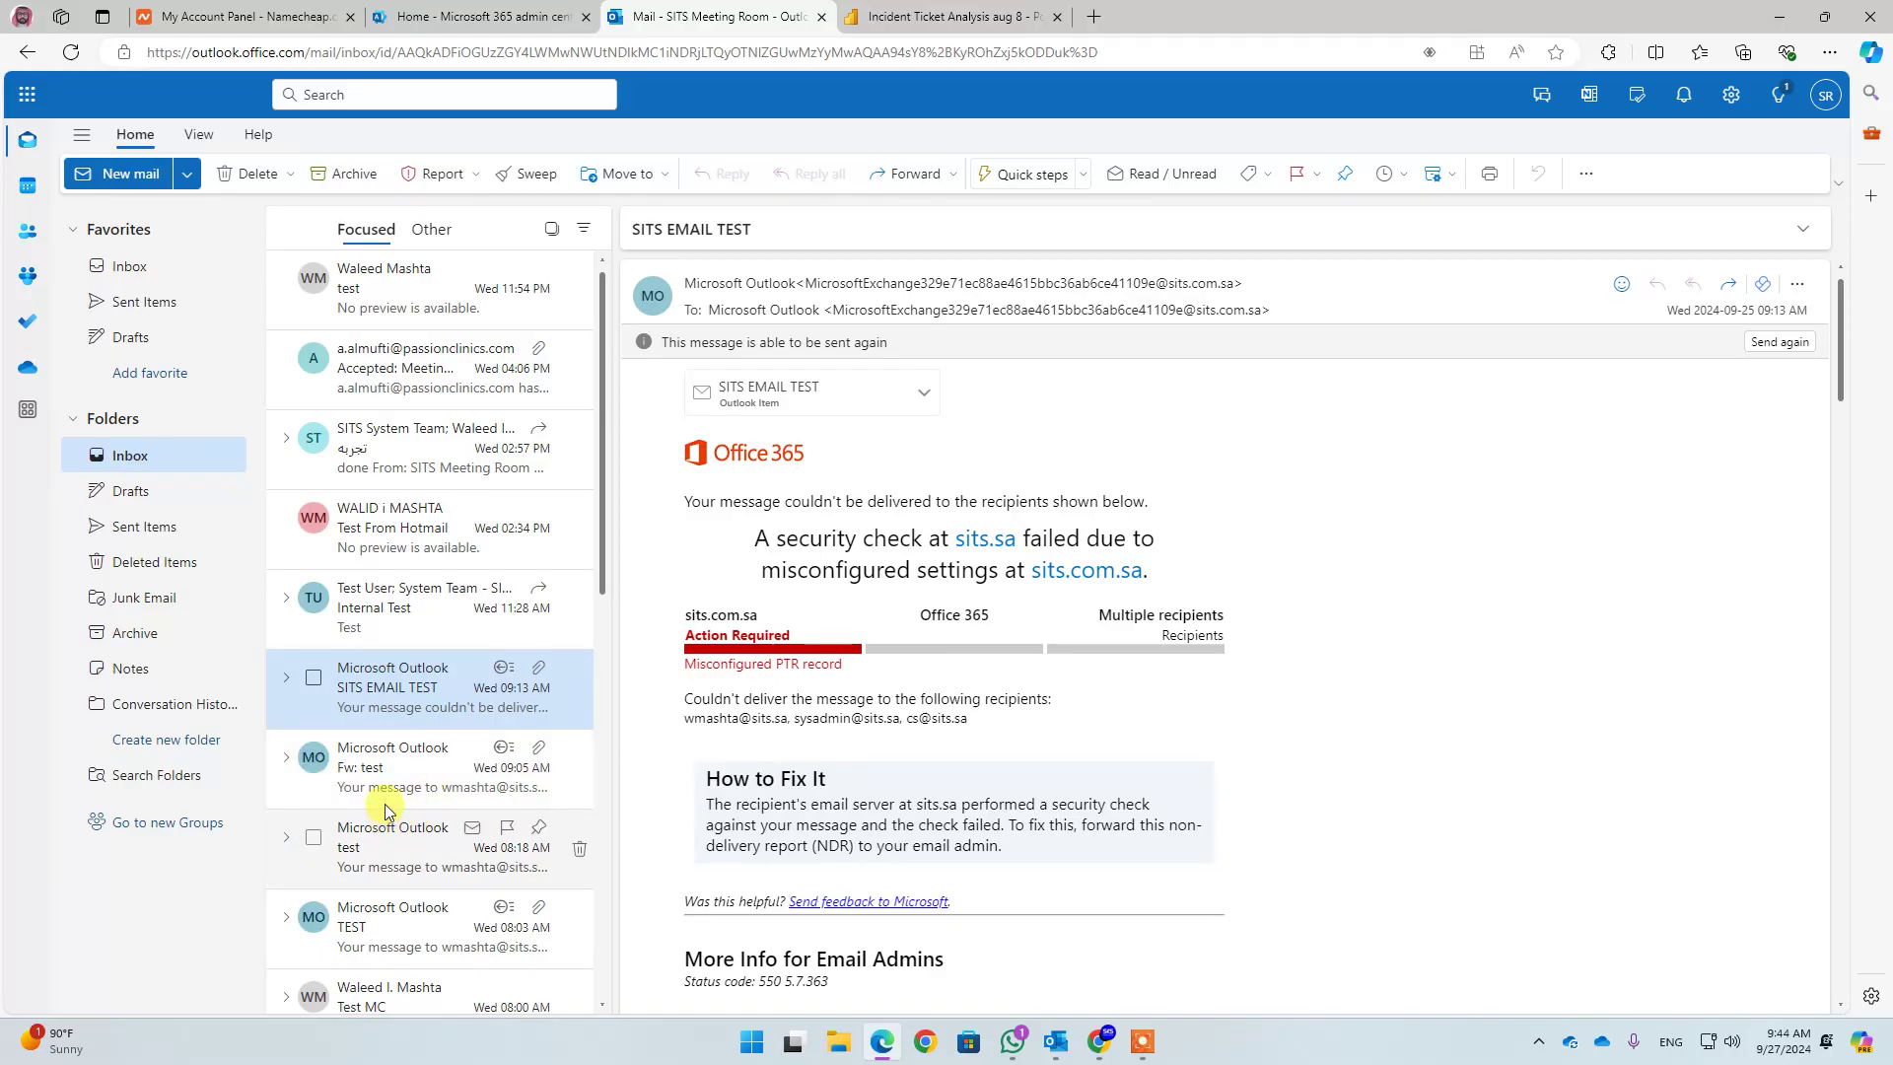
click(446, 18)
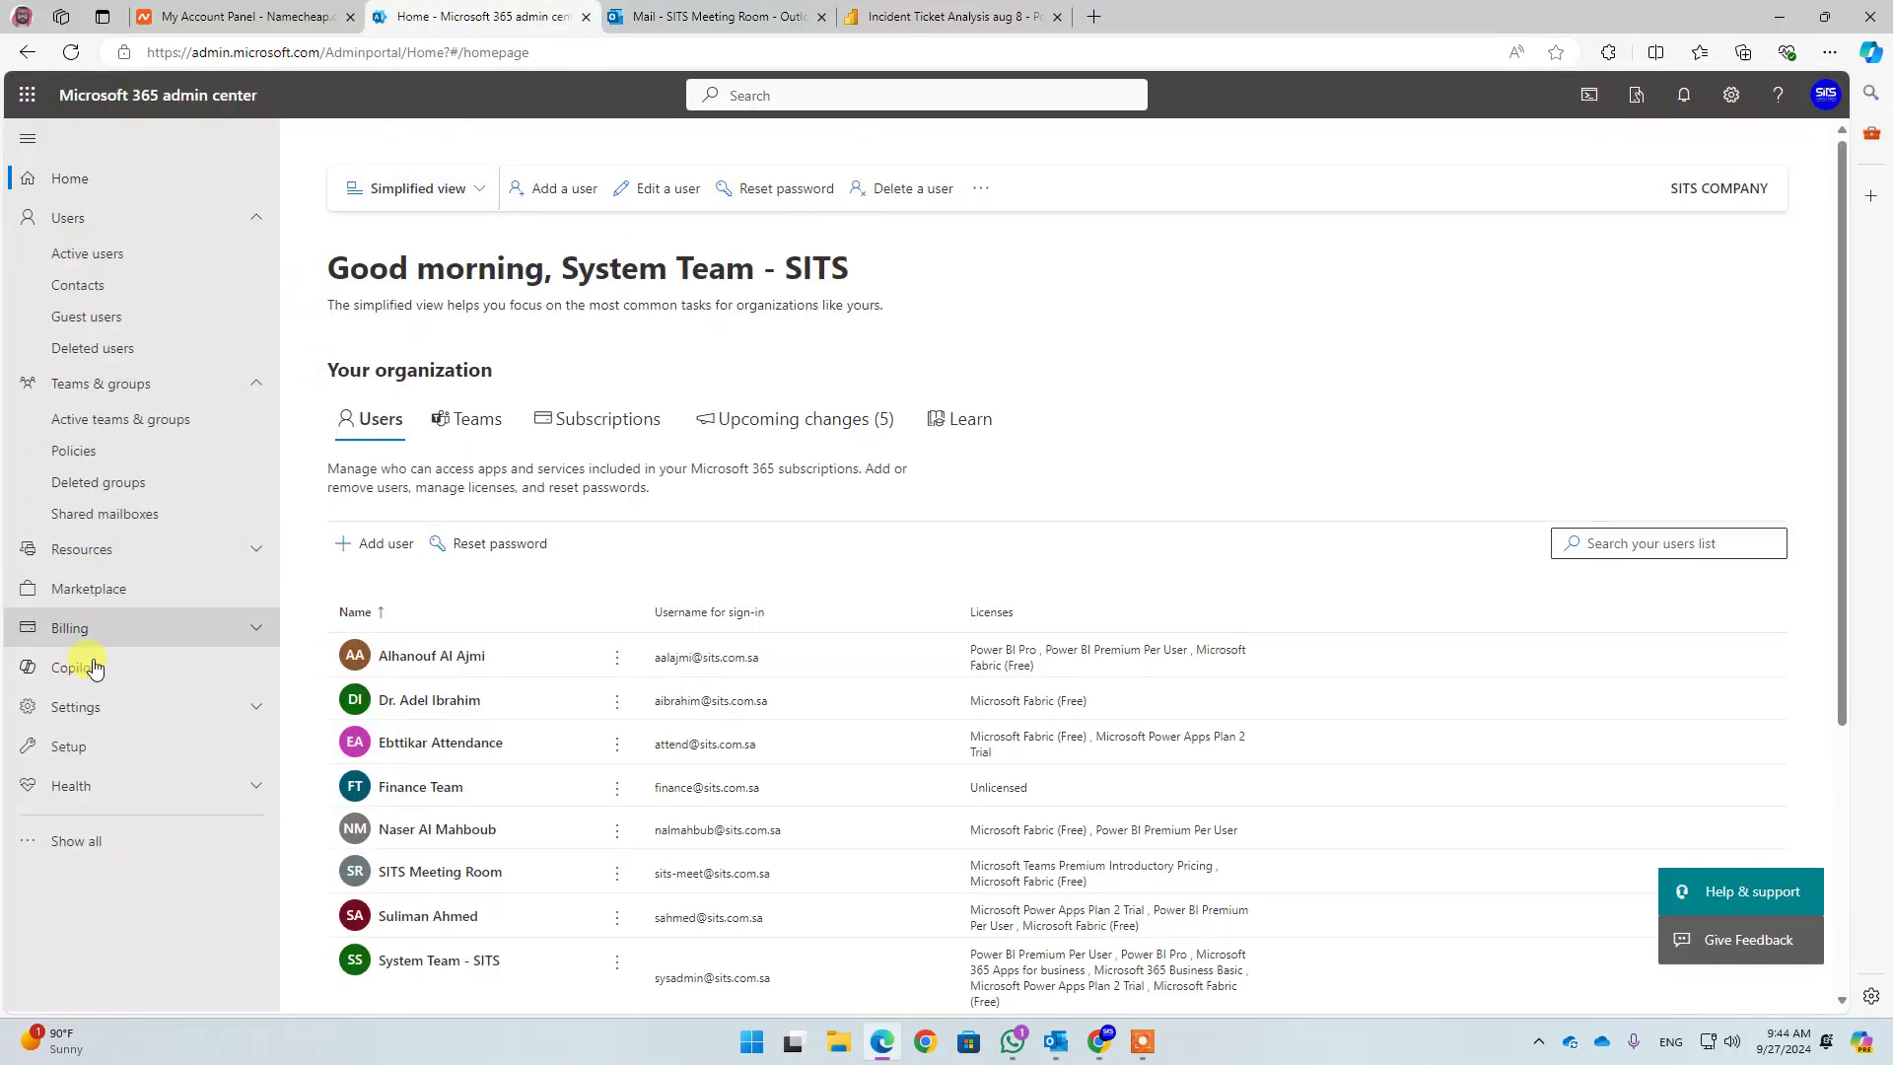
Run Check health on sits.com.sa from Settings > Domains
click(65, 853)
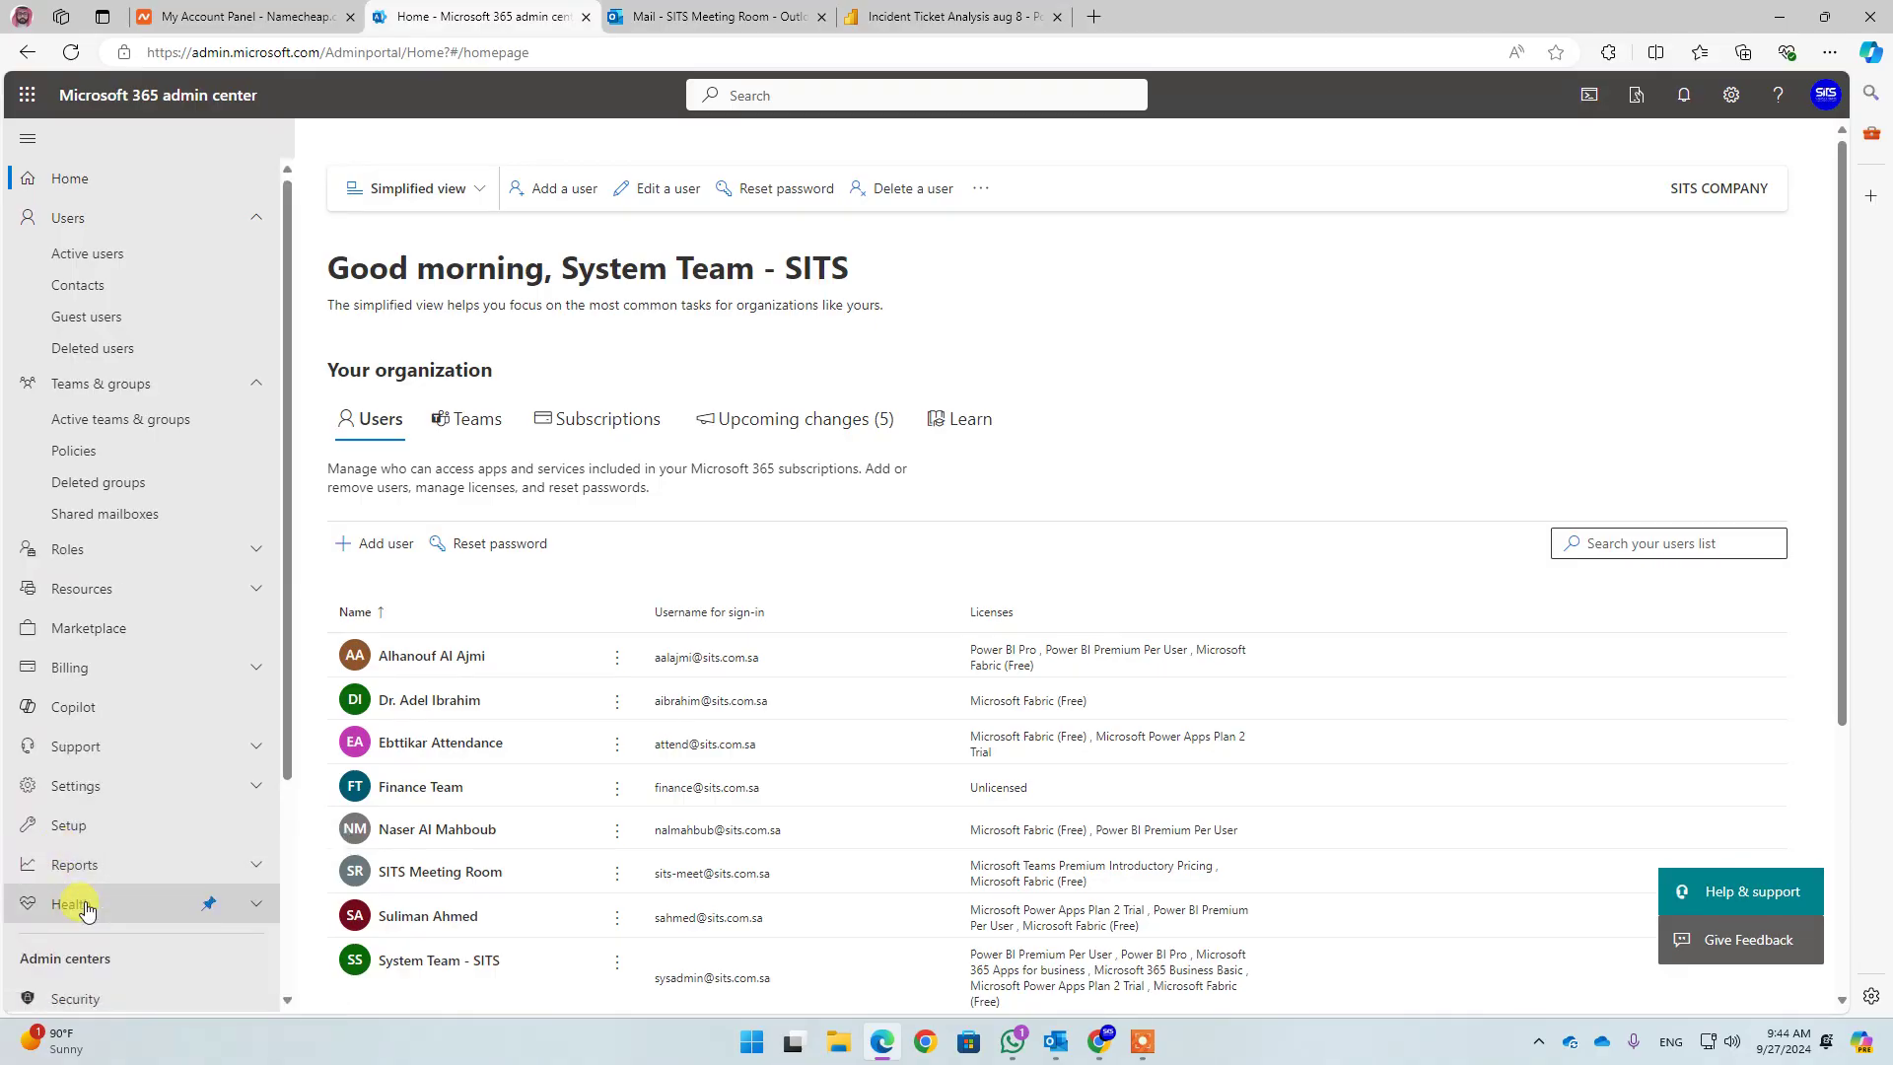
click(85, 784)
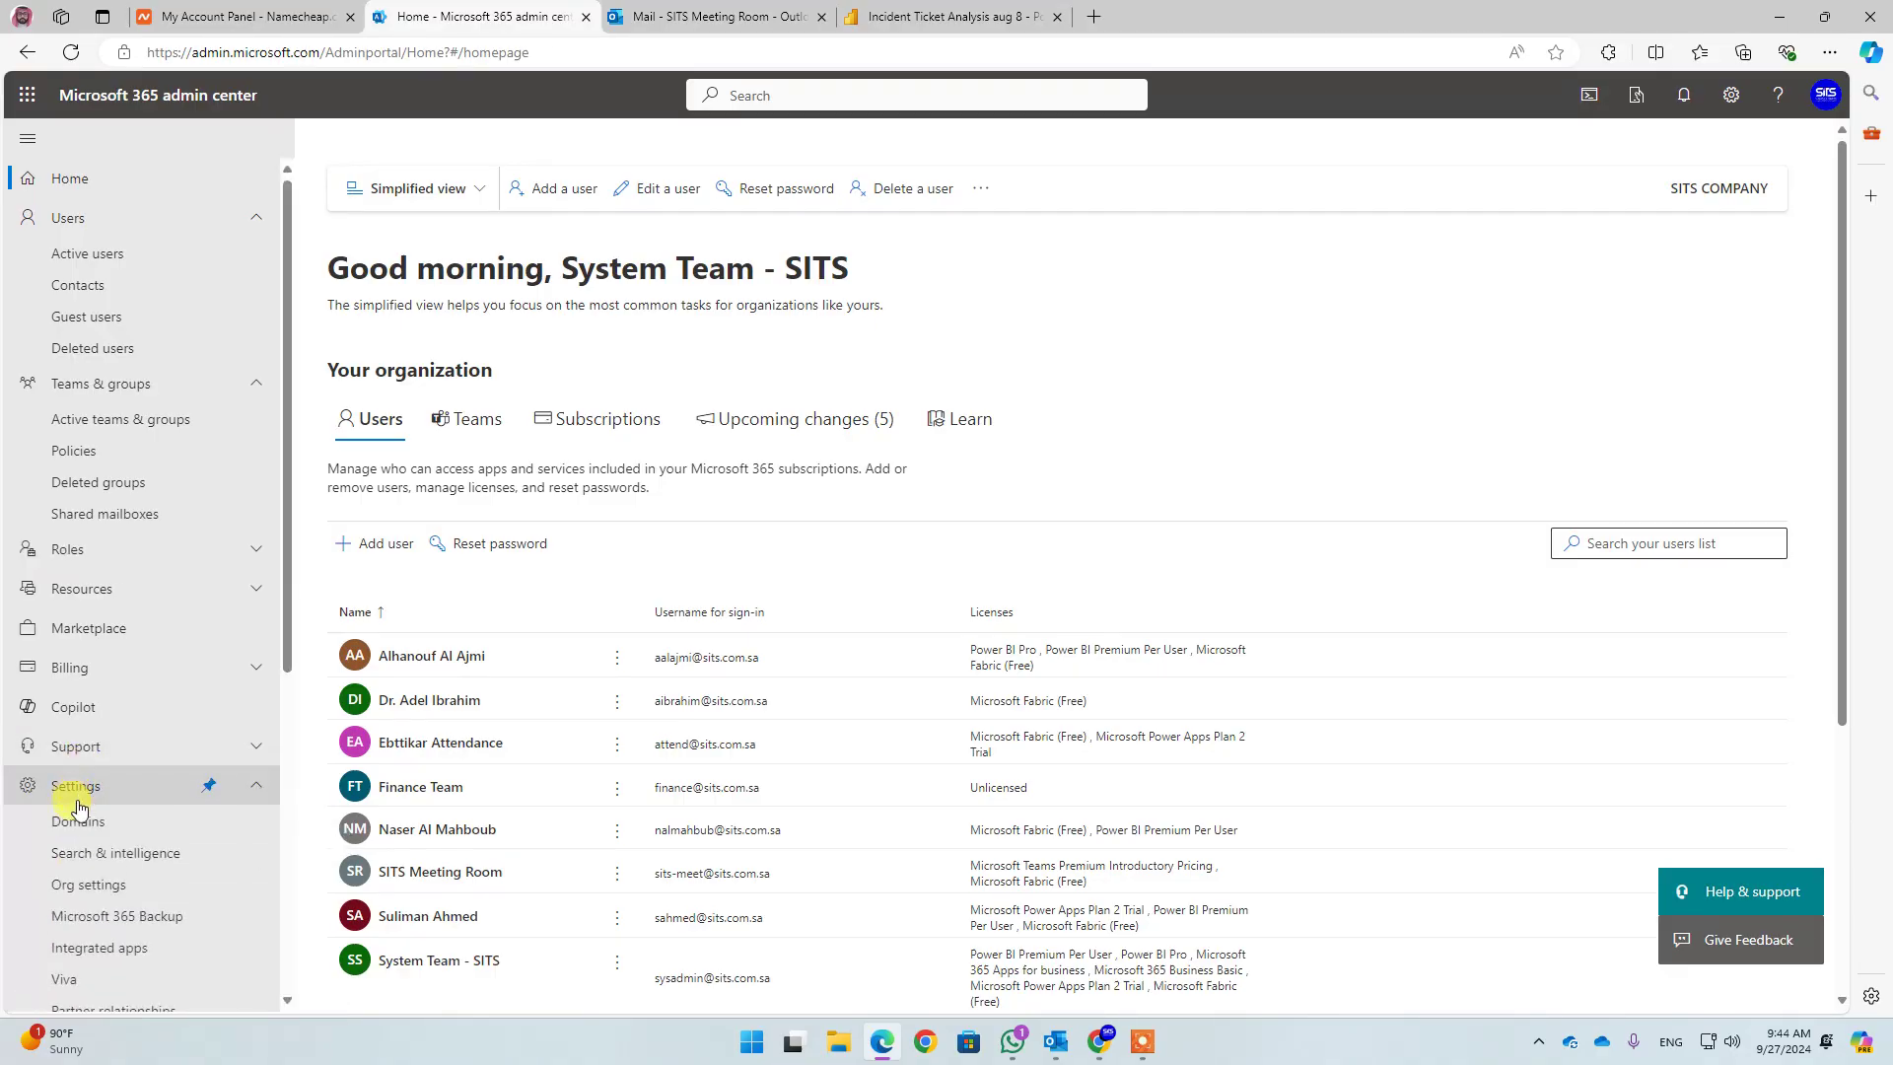
click(76, 824)
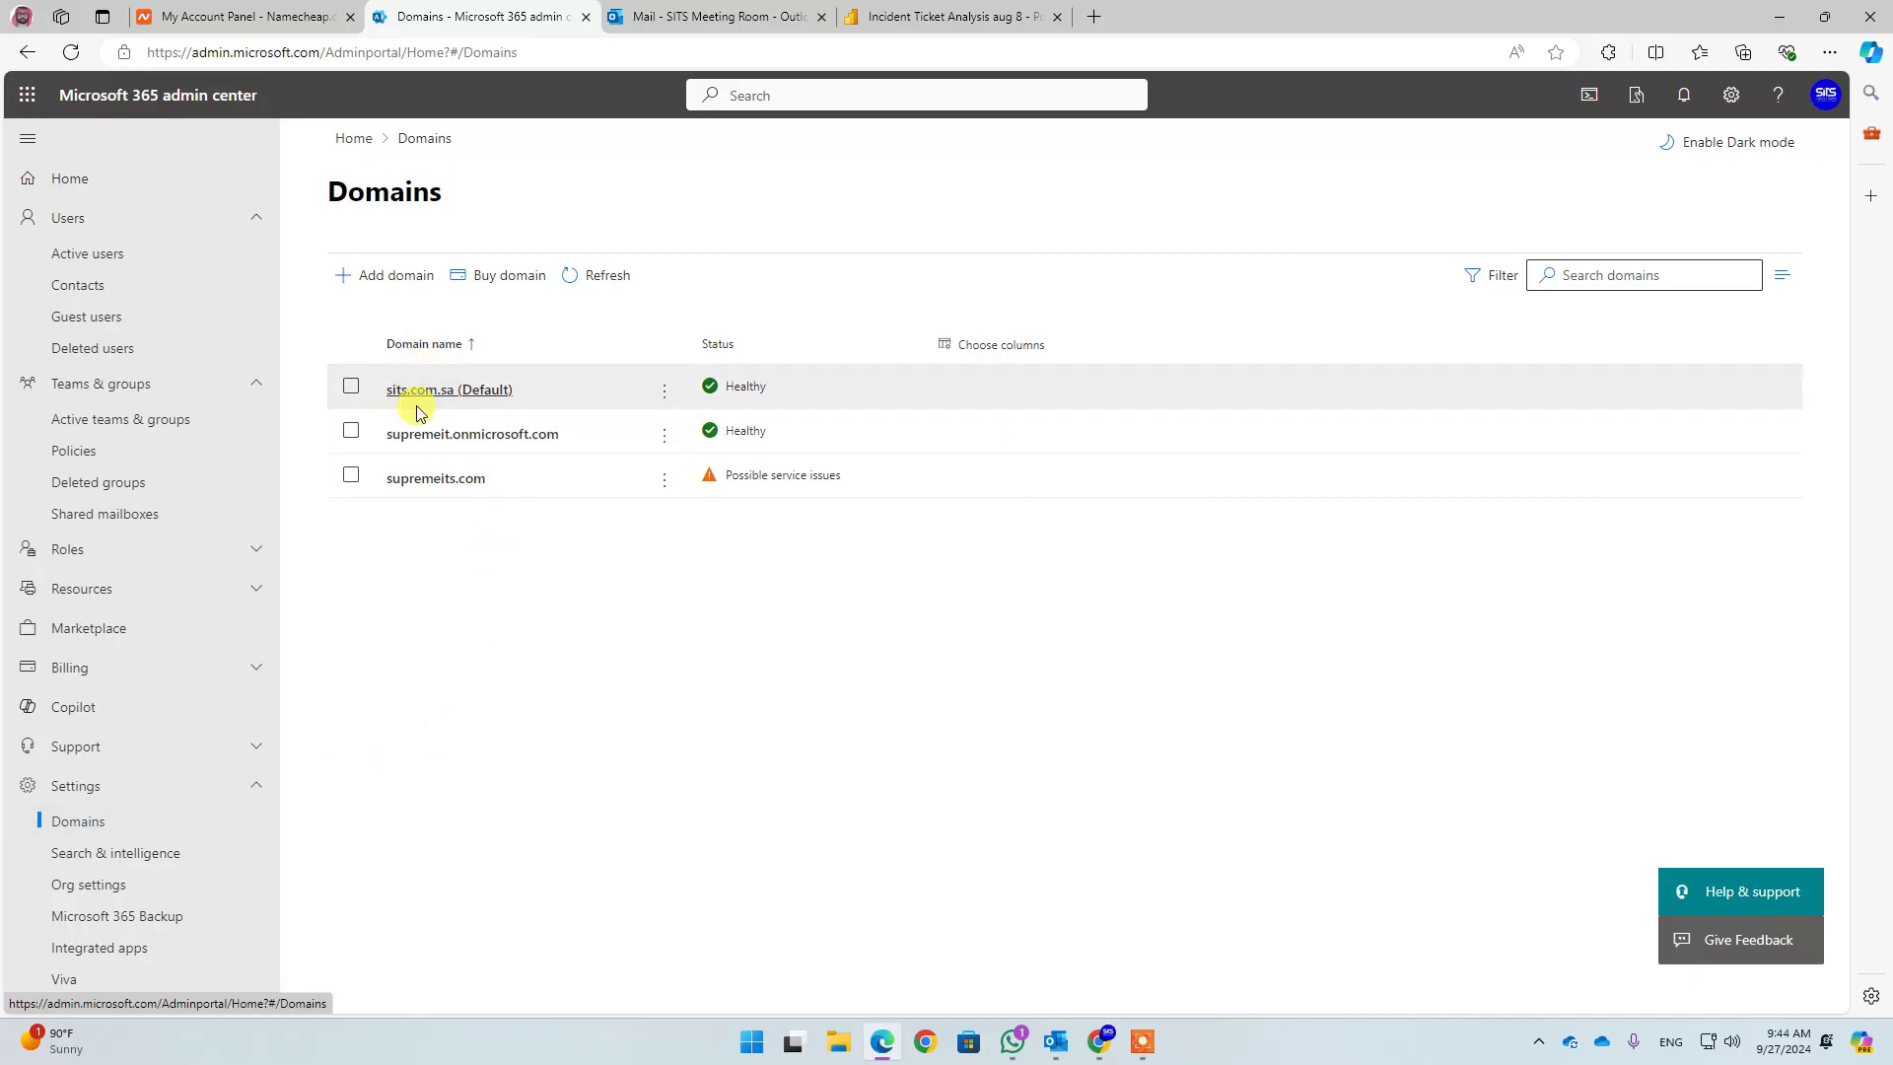
click(666, 392)
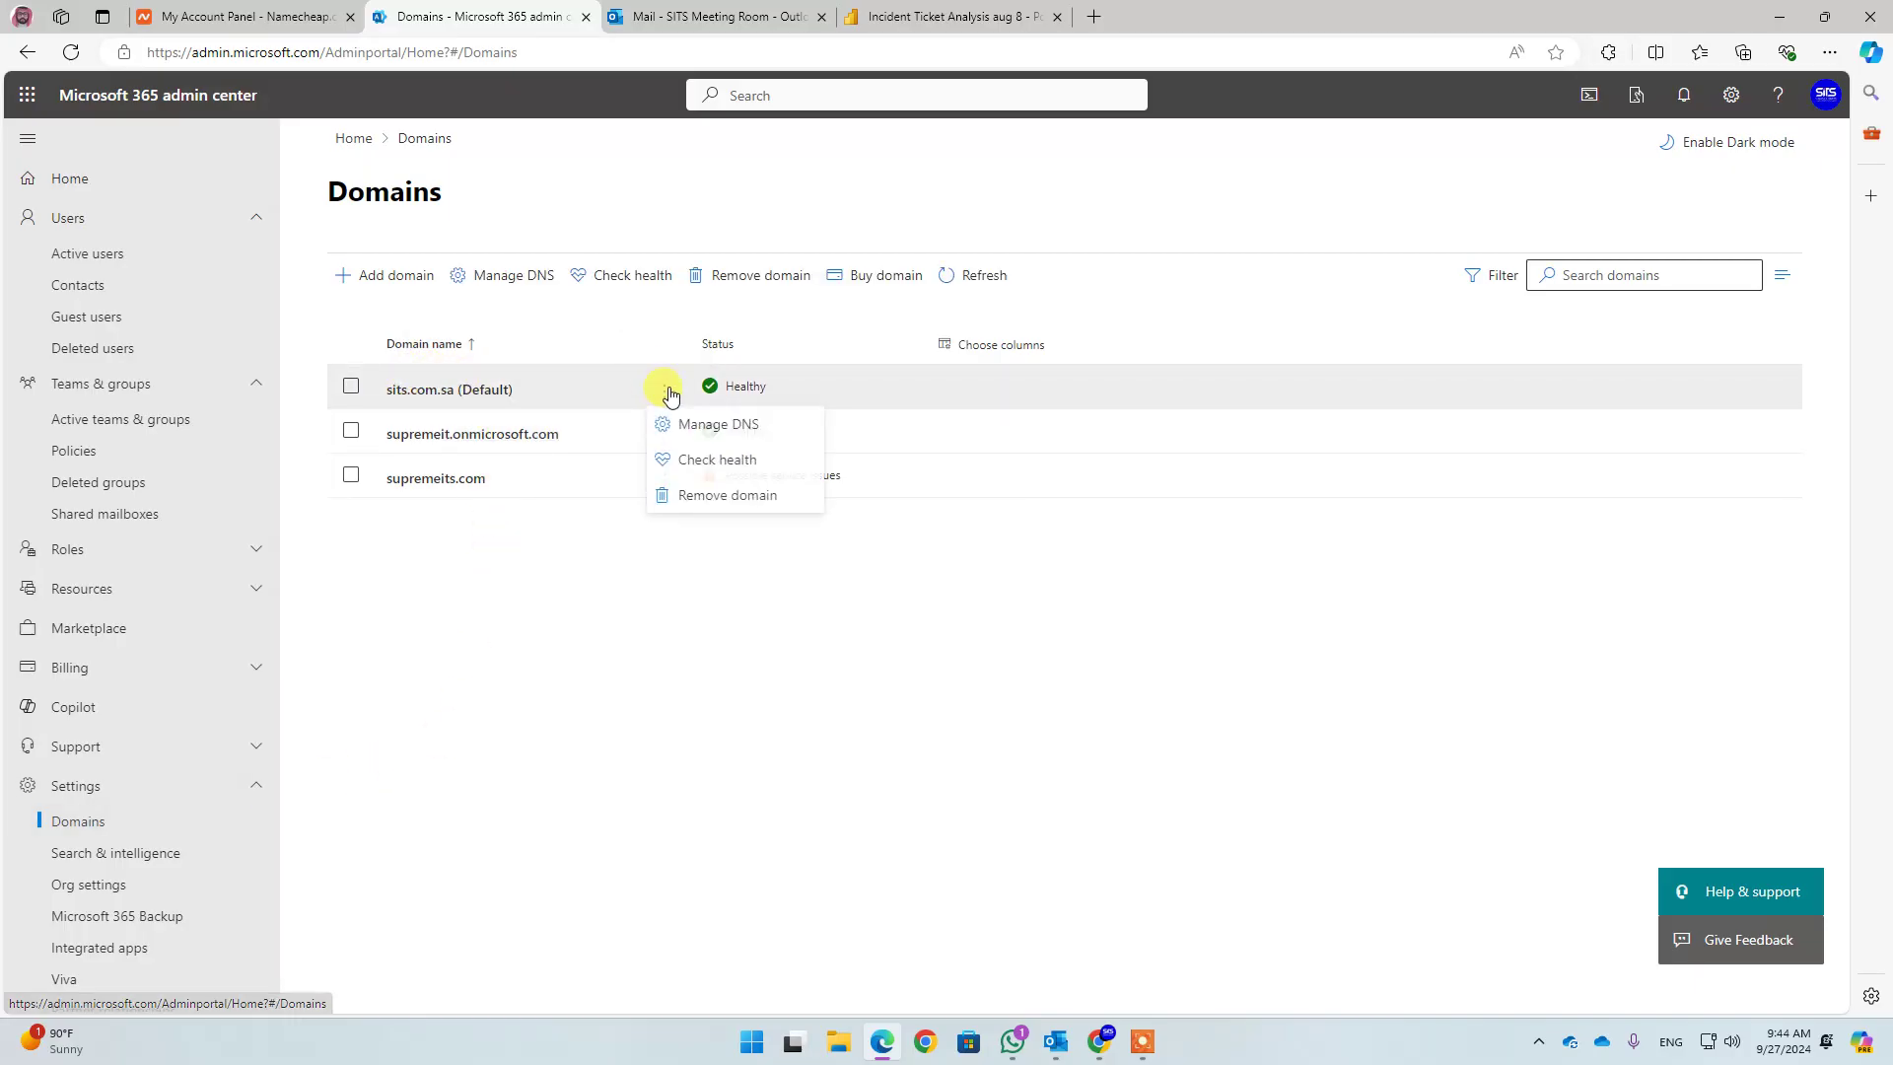
click(720, 468)
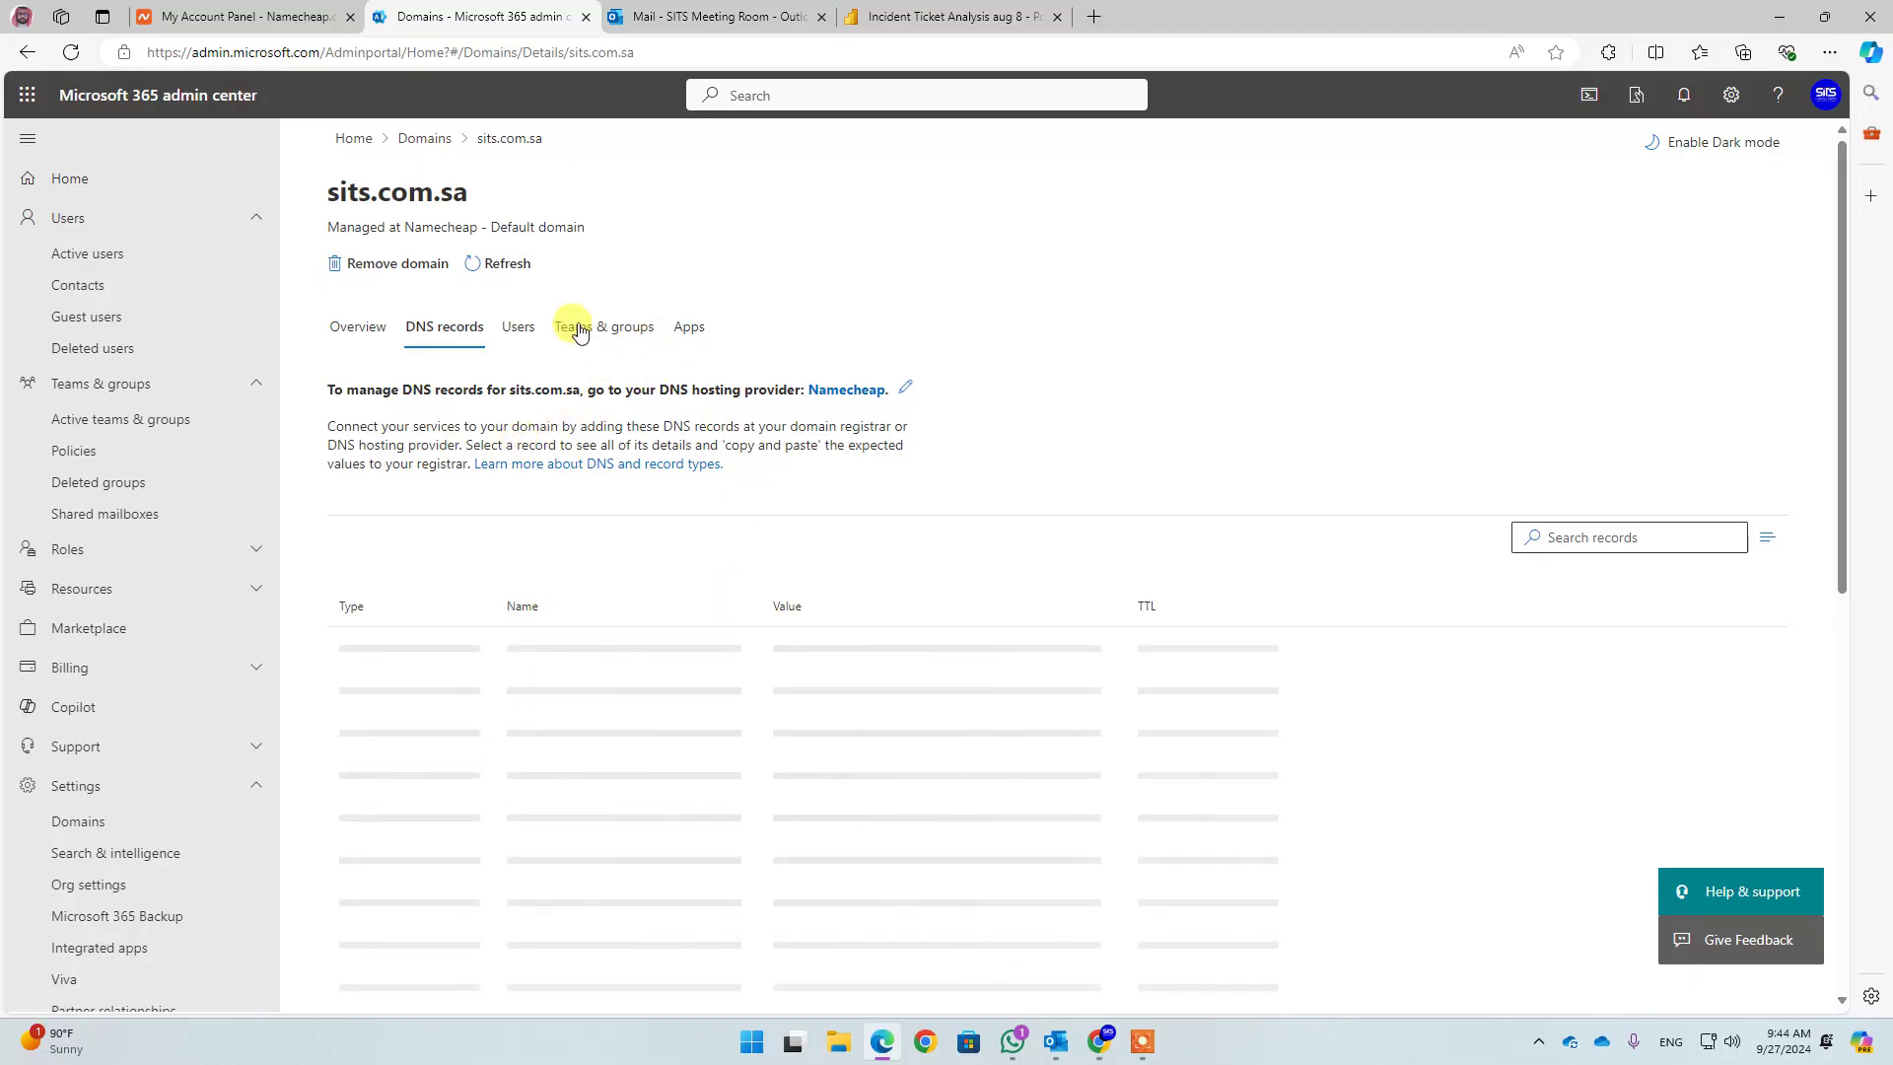
click(588, 53)
Reload sits.com.sa's details and confirm its MX, TXT and CNAME records are OK
key(Return)
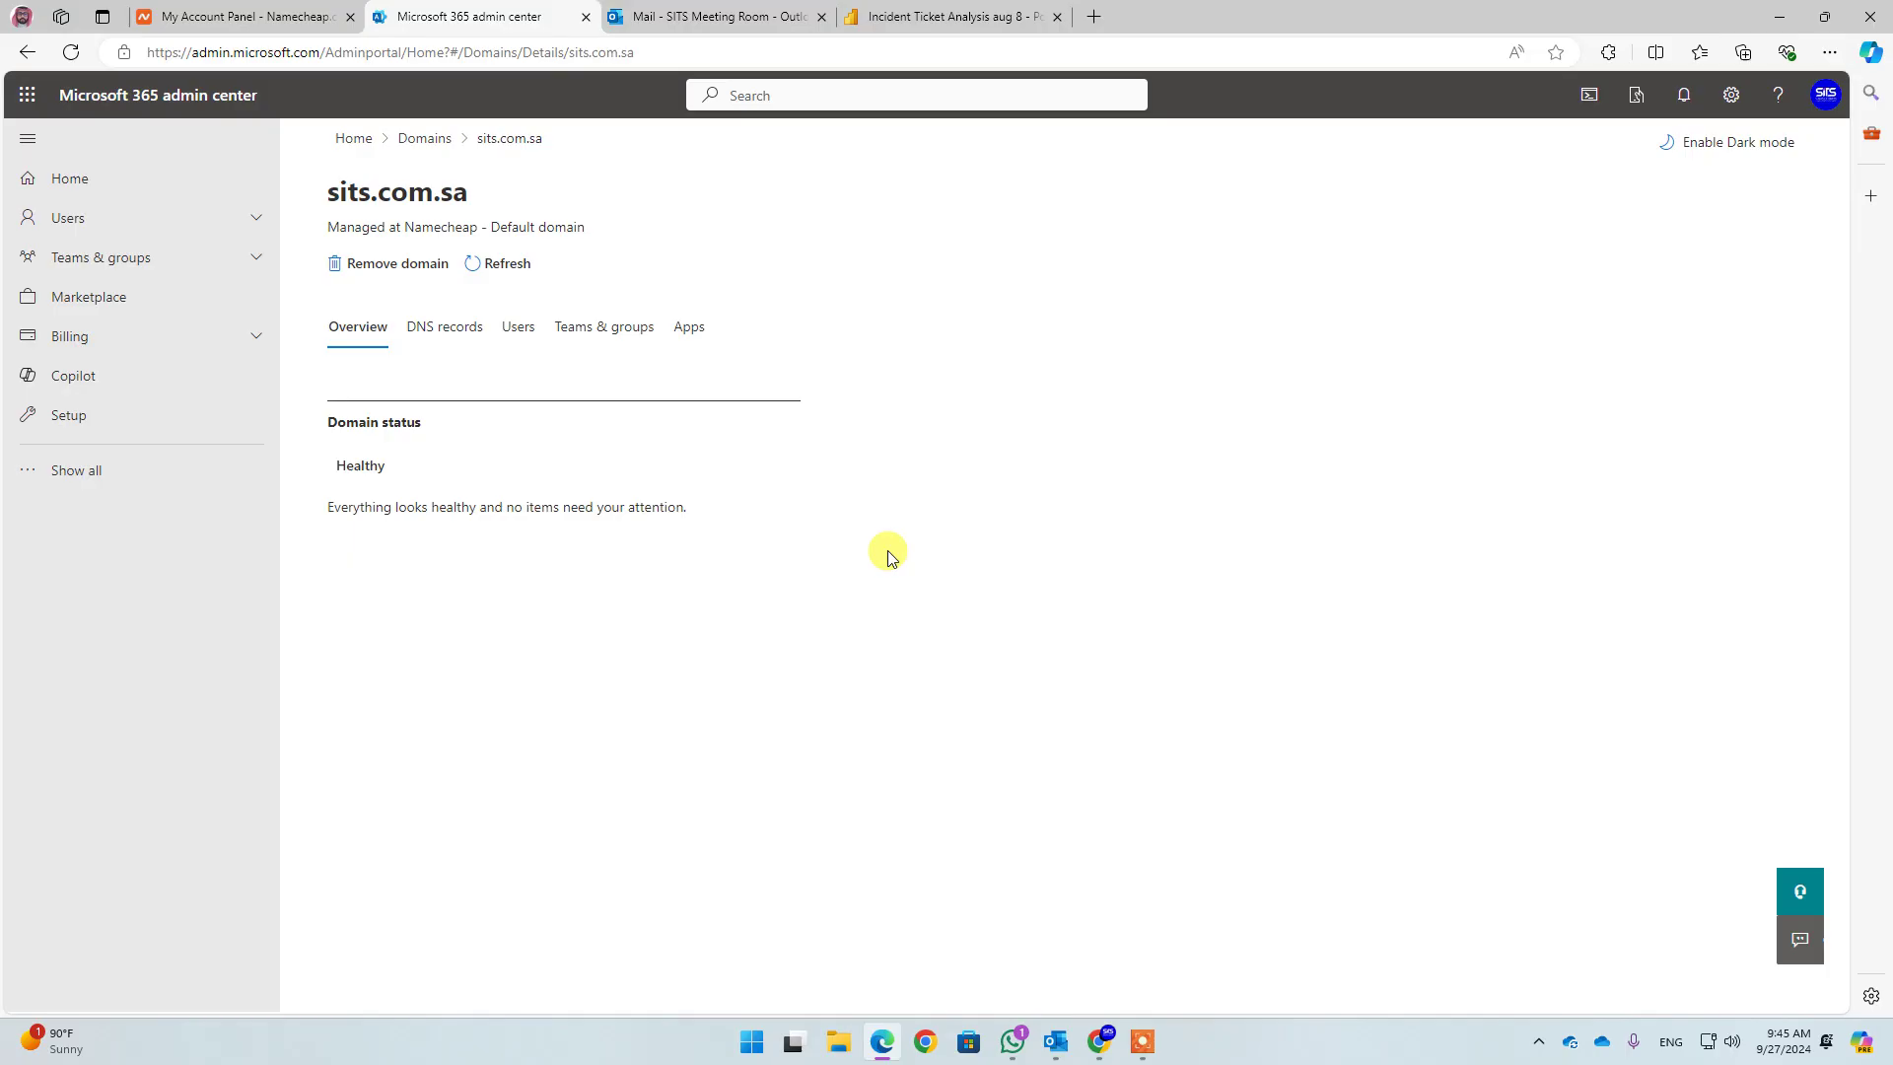
click(442, 326)
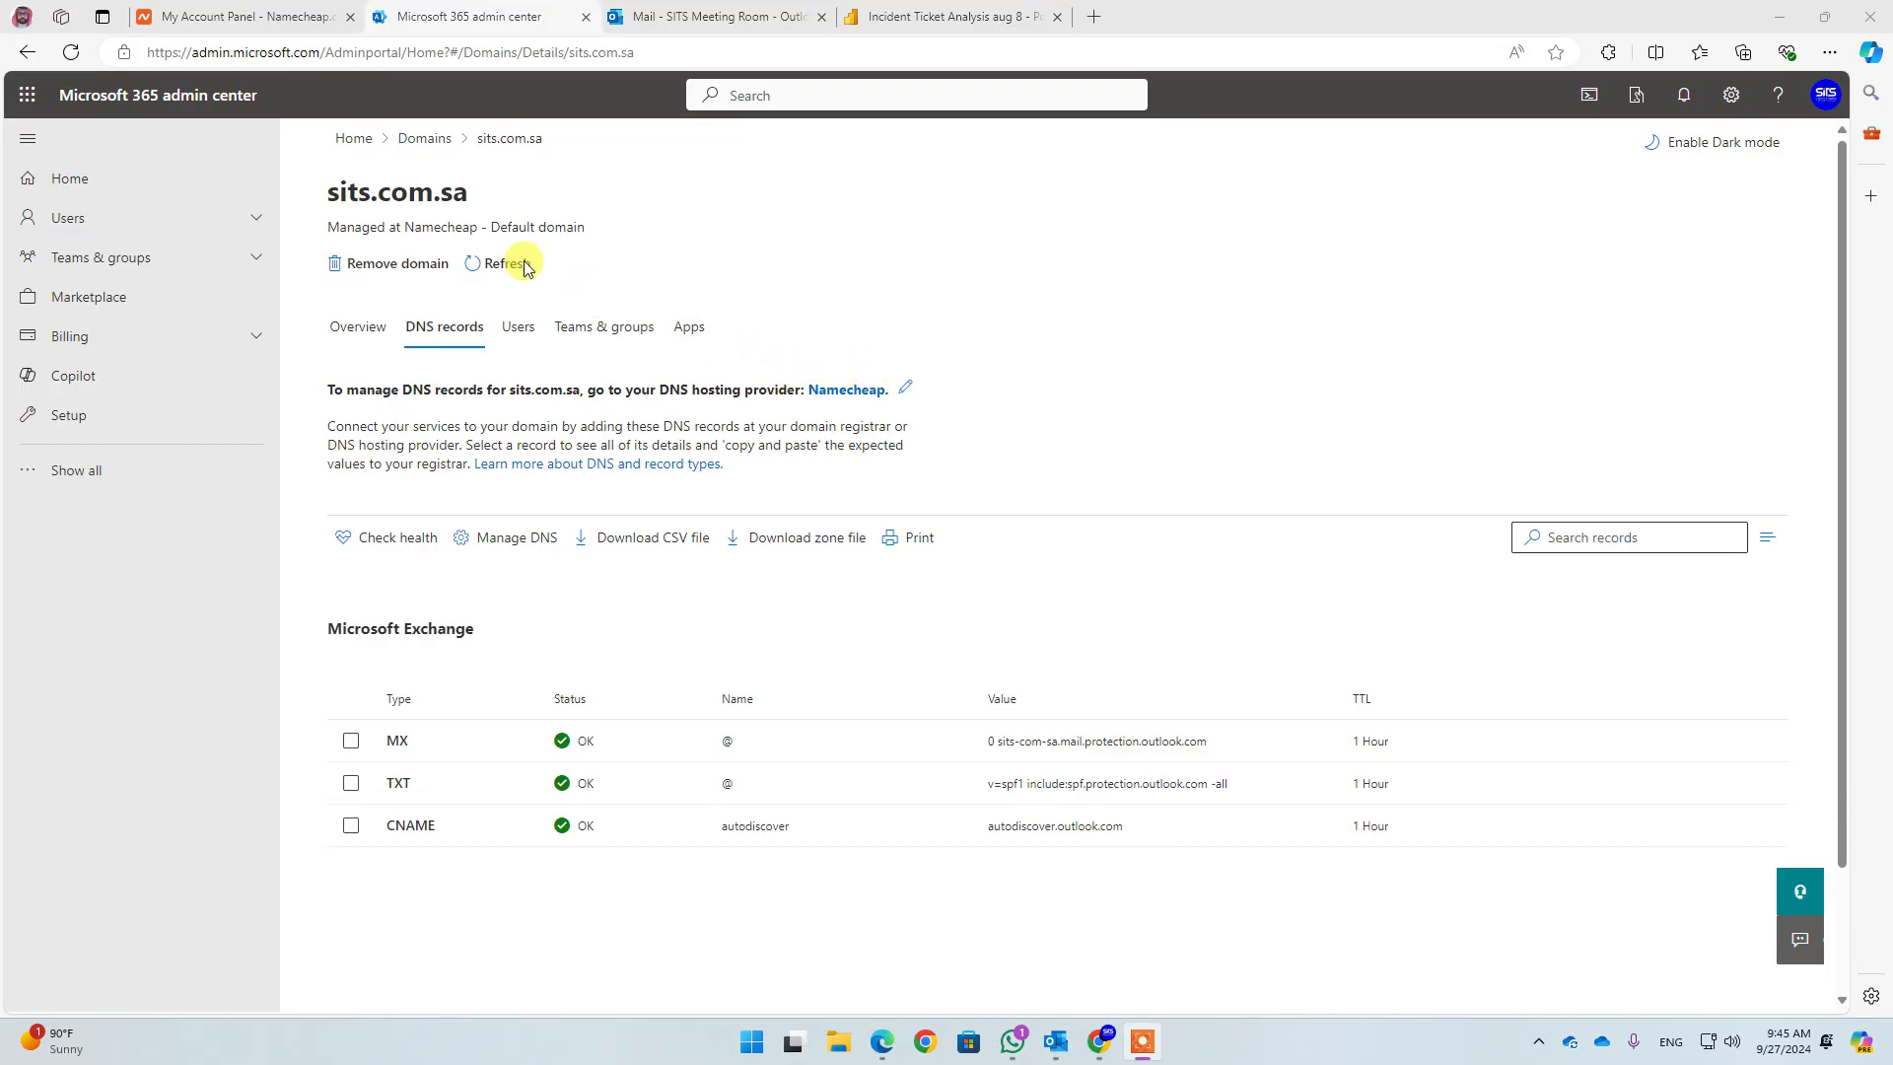
click(264, 19)
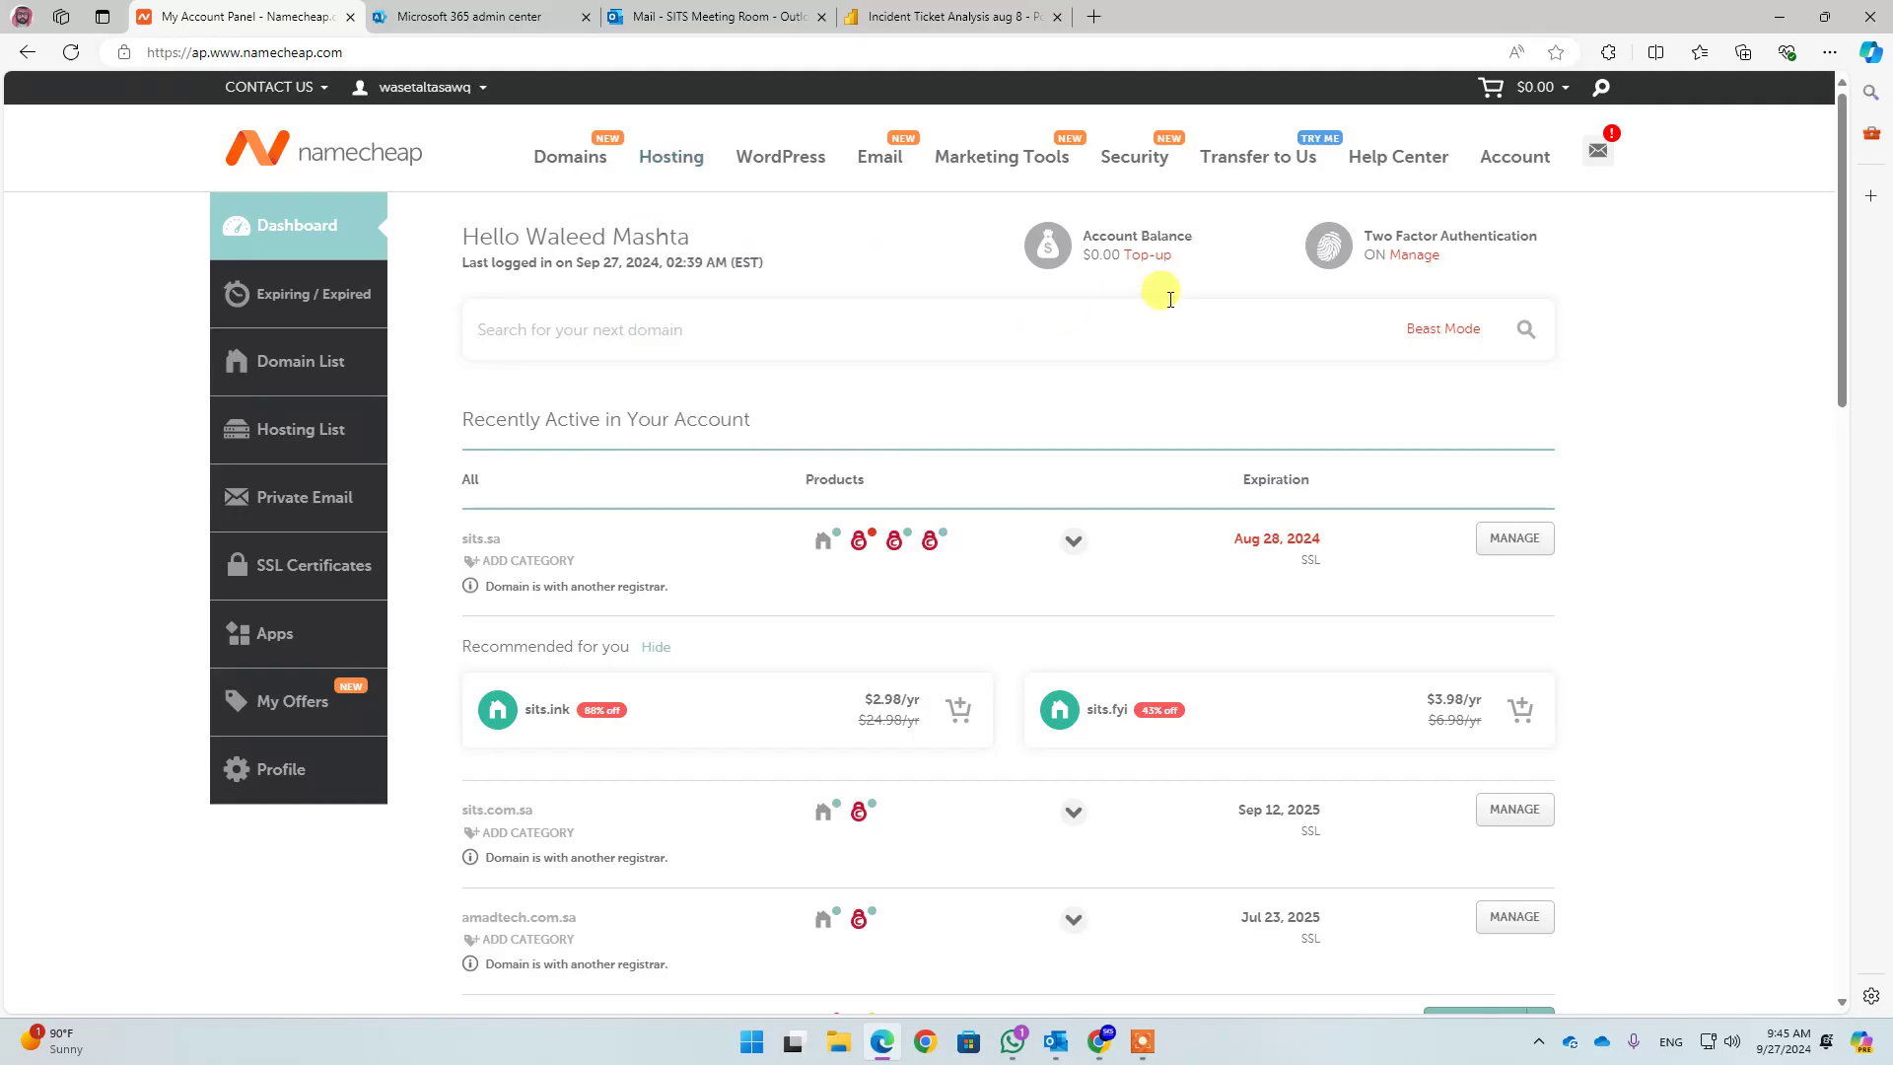
Open cPanel for the supremeits.com hosting from Namecheap's Hosting List
scroll(858, 306, down, 2)
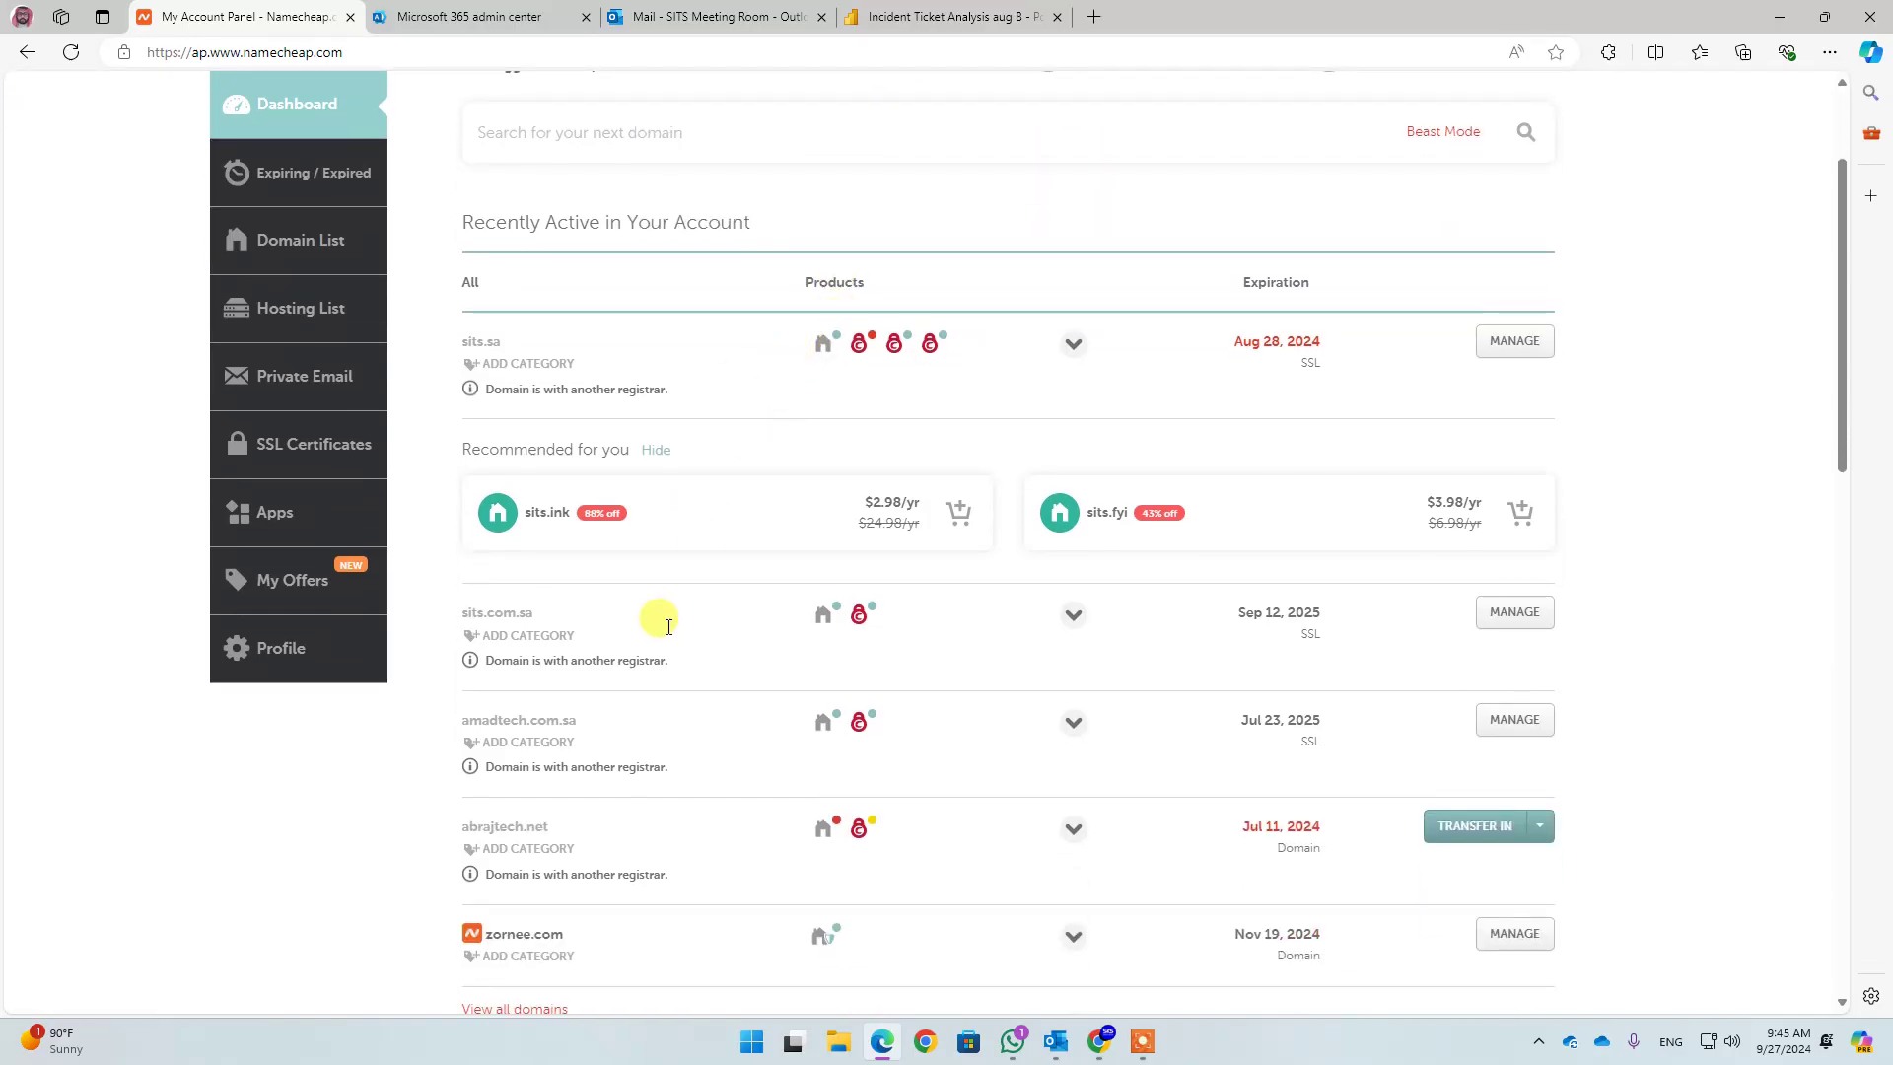
scroll(665, 619, down, 2)
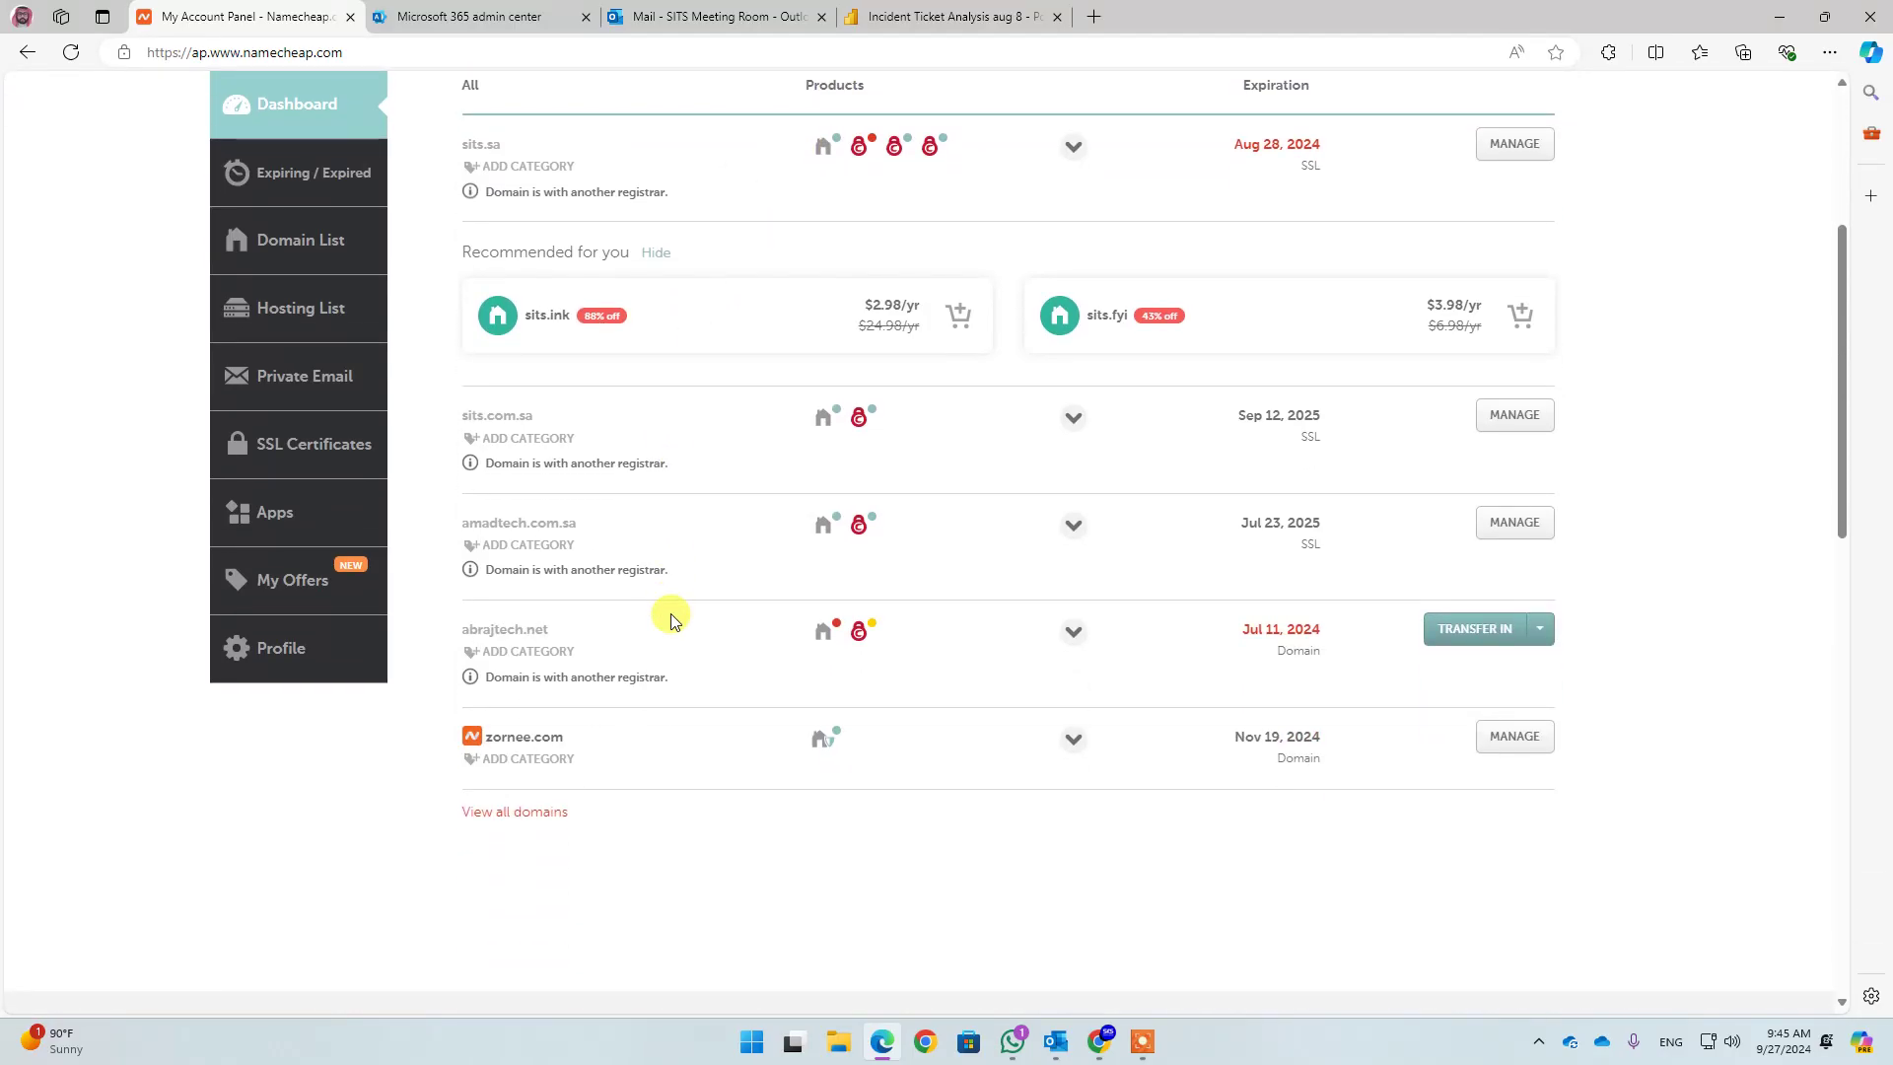
scroll(671, 619, up, 4)
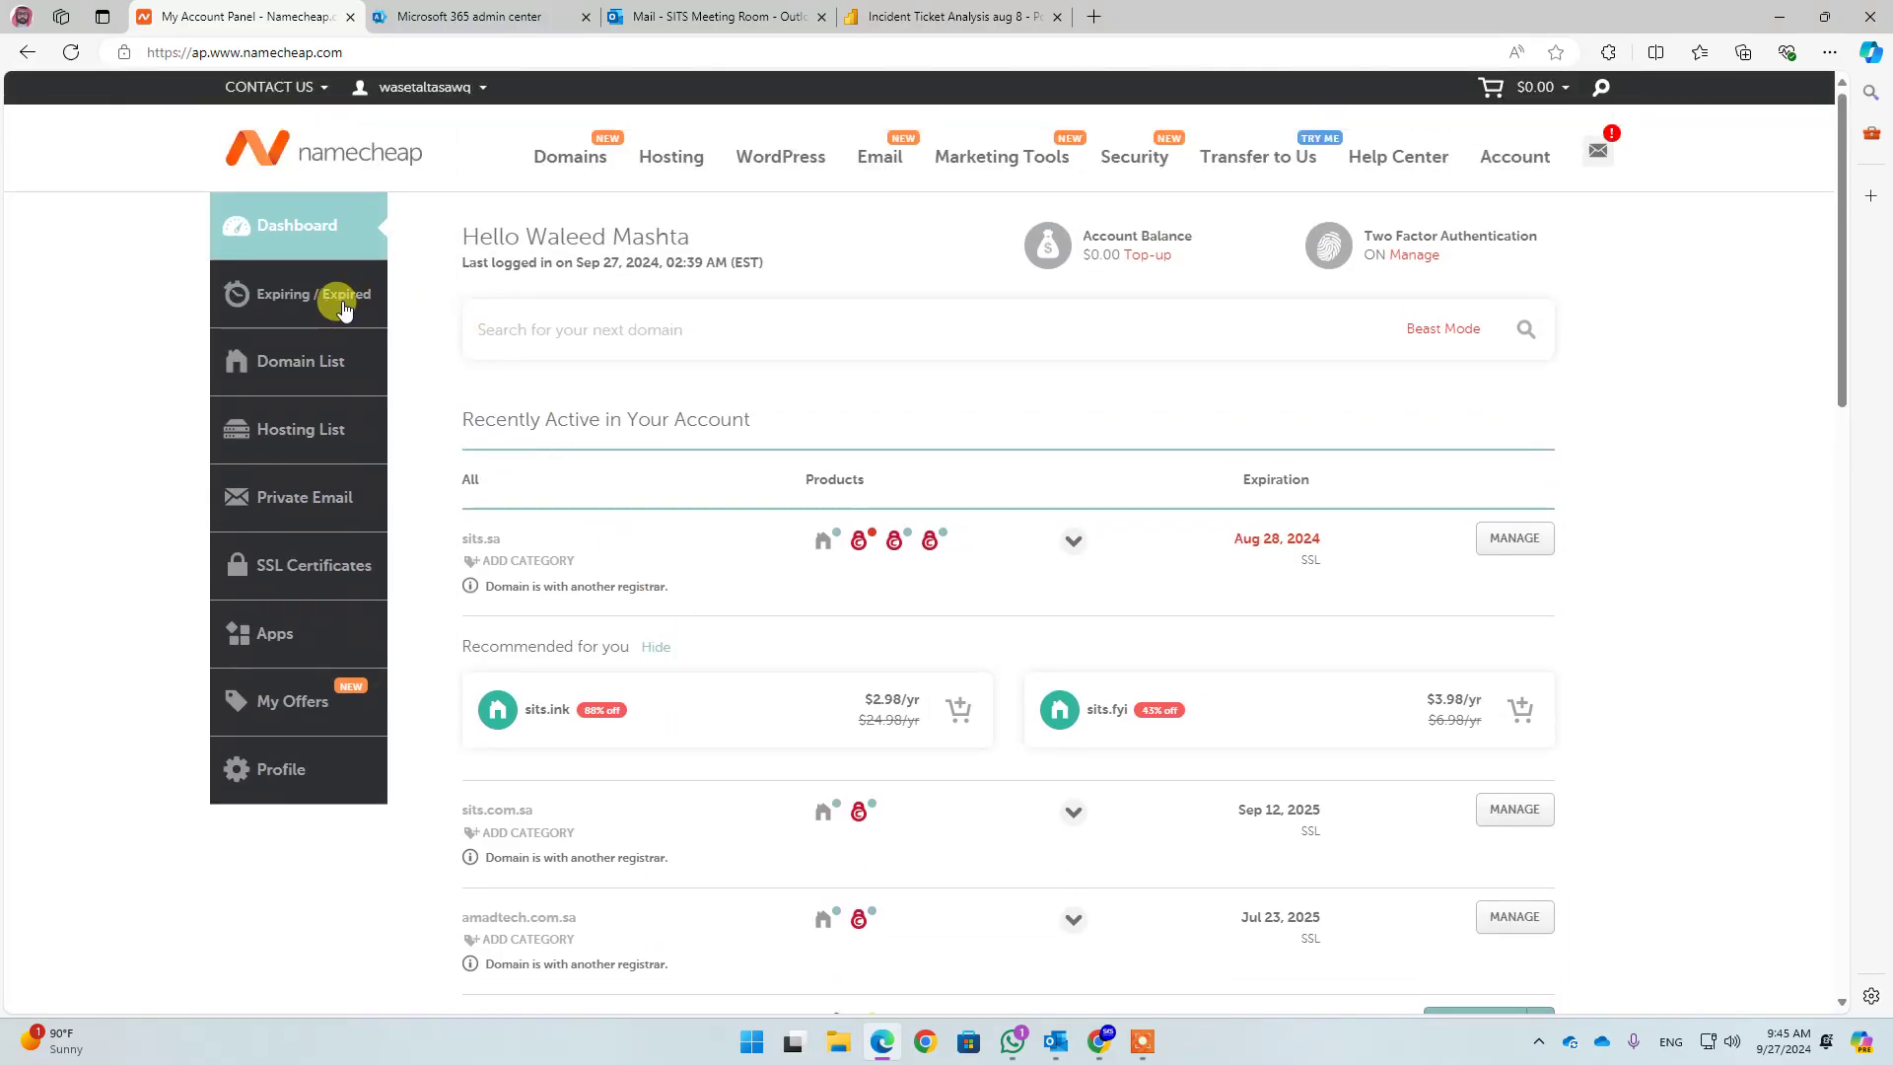
click(294, 431)
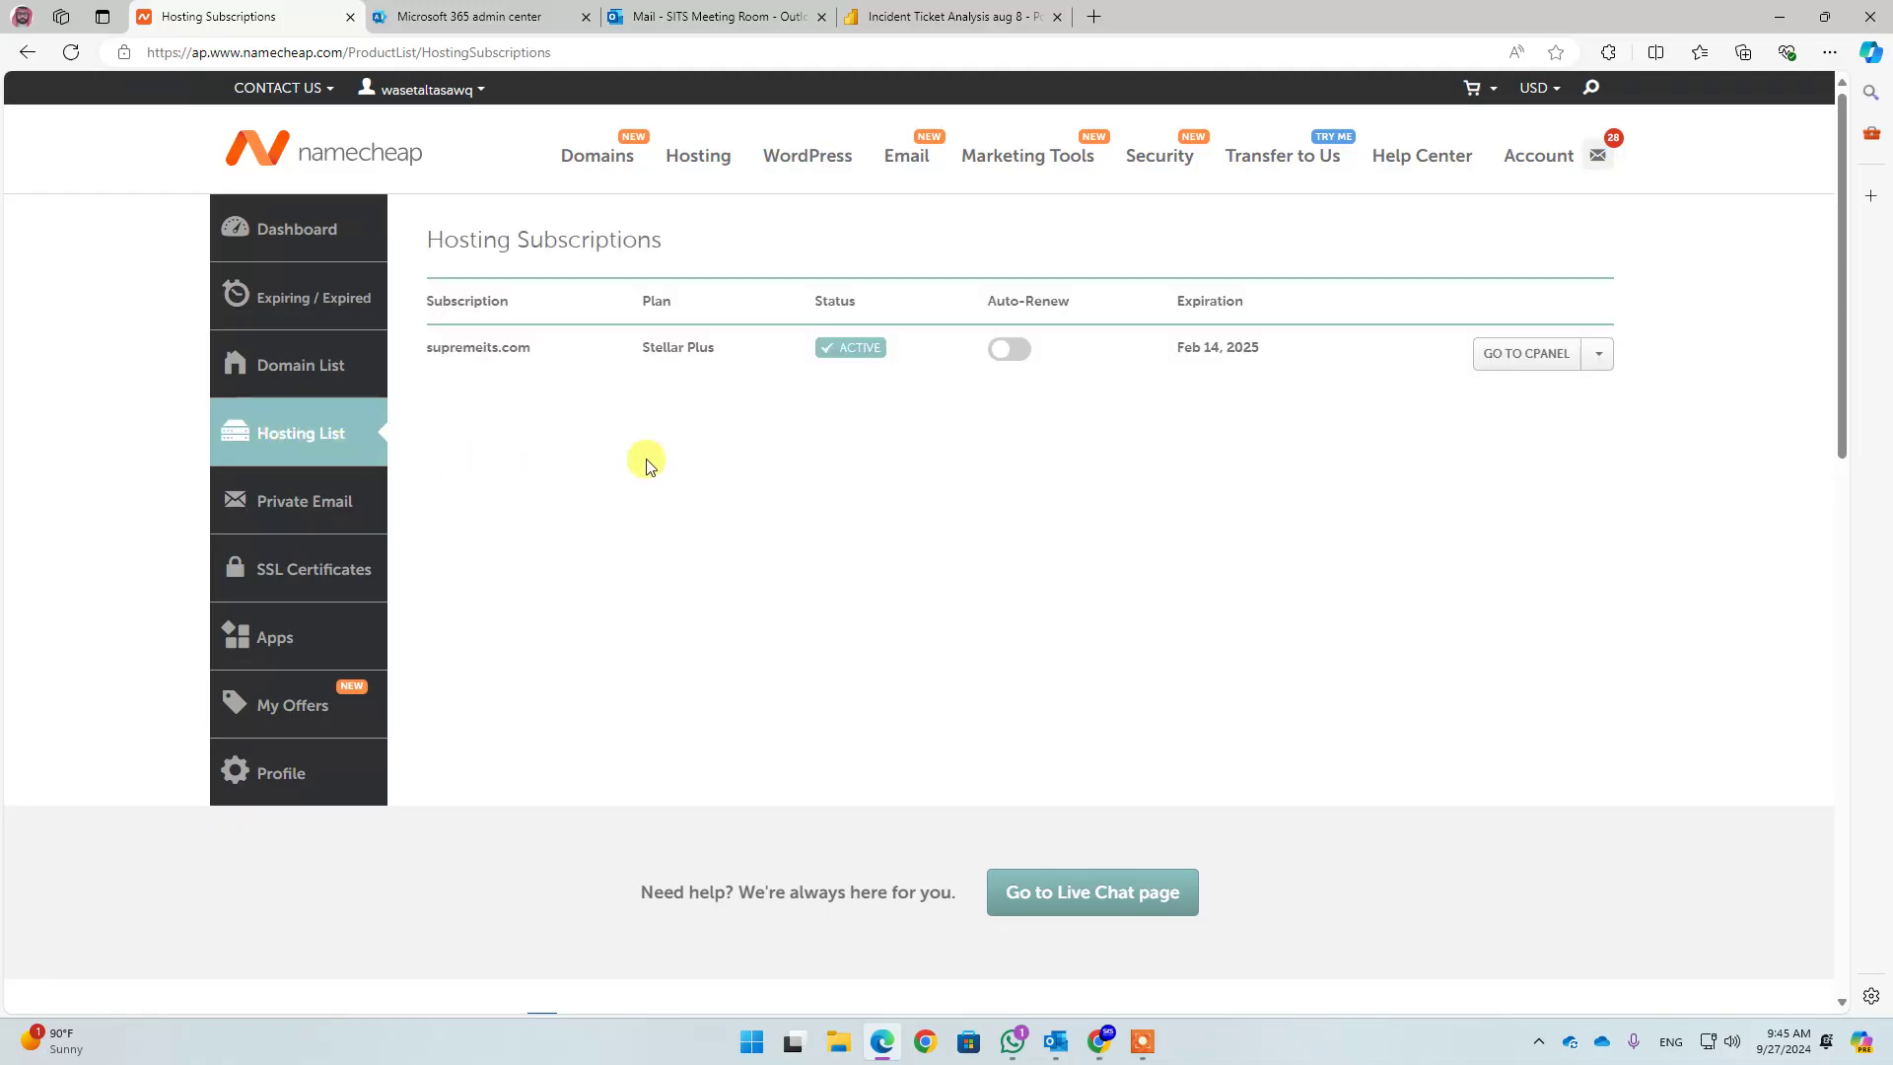
click(1524, 356)
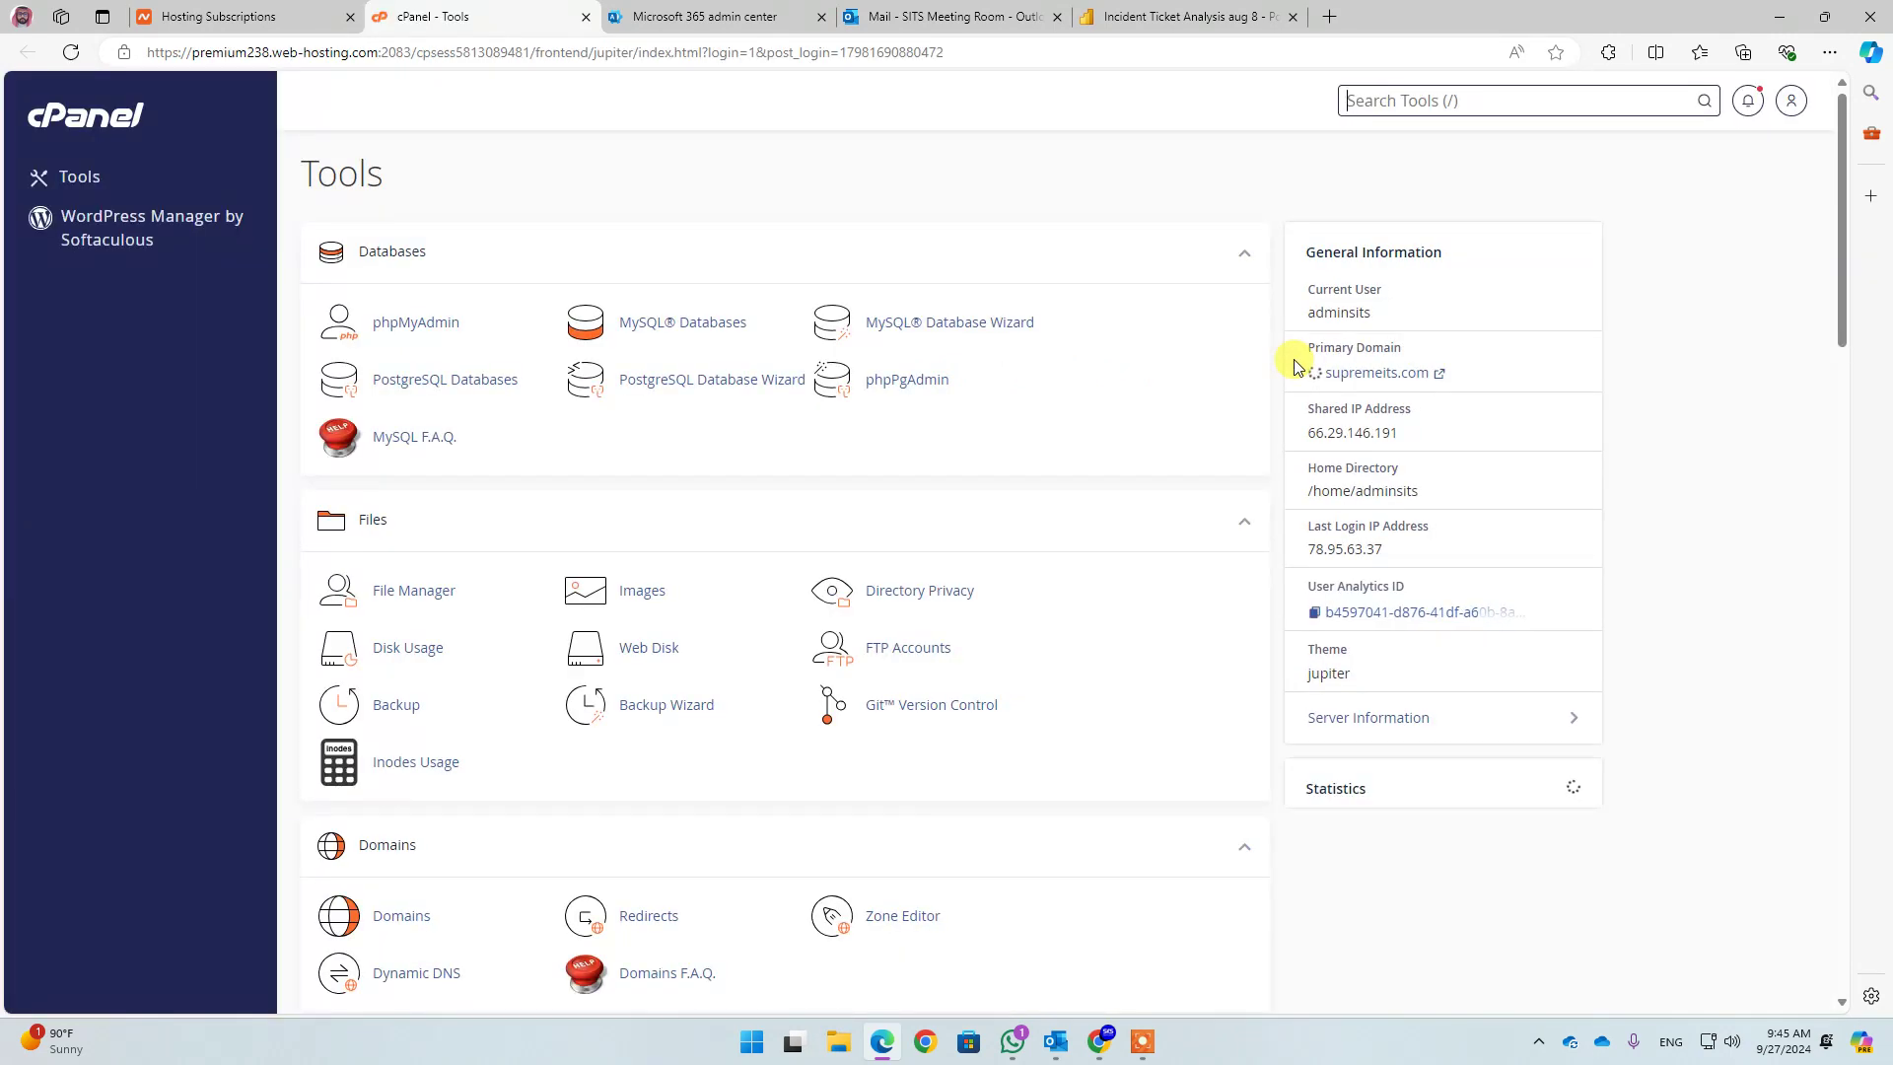
Open sits.com.sa's records in Zone Editor and check the autodiscover CNAME record
scroll(857, 380, down, 4)
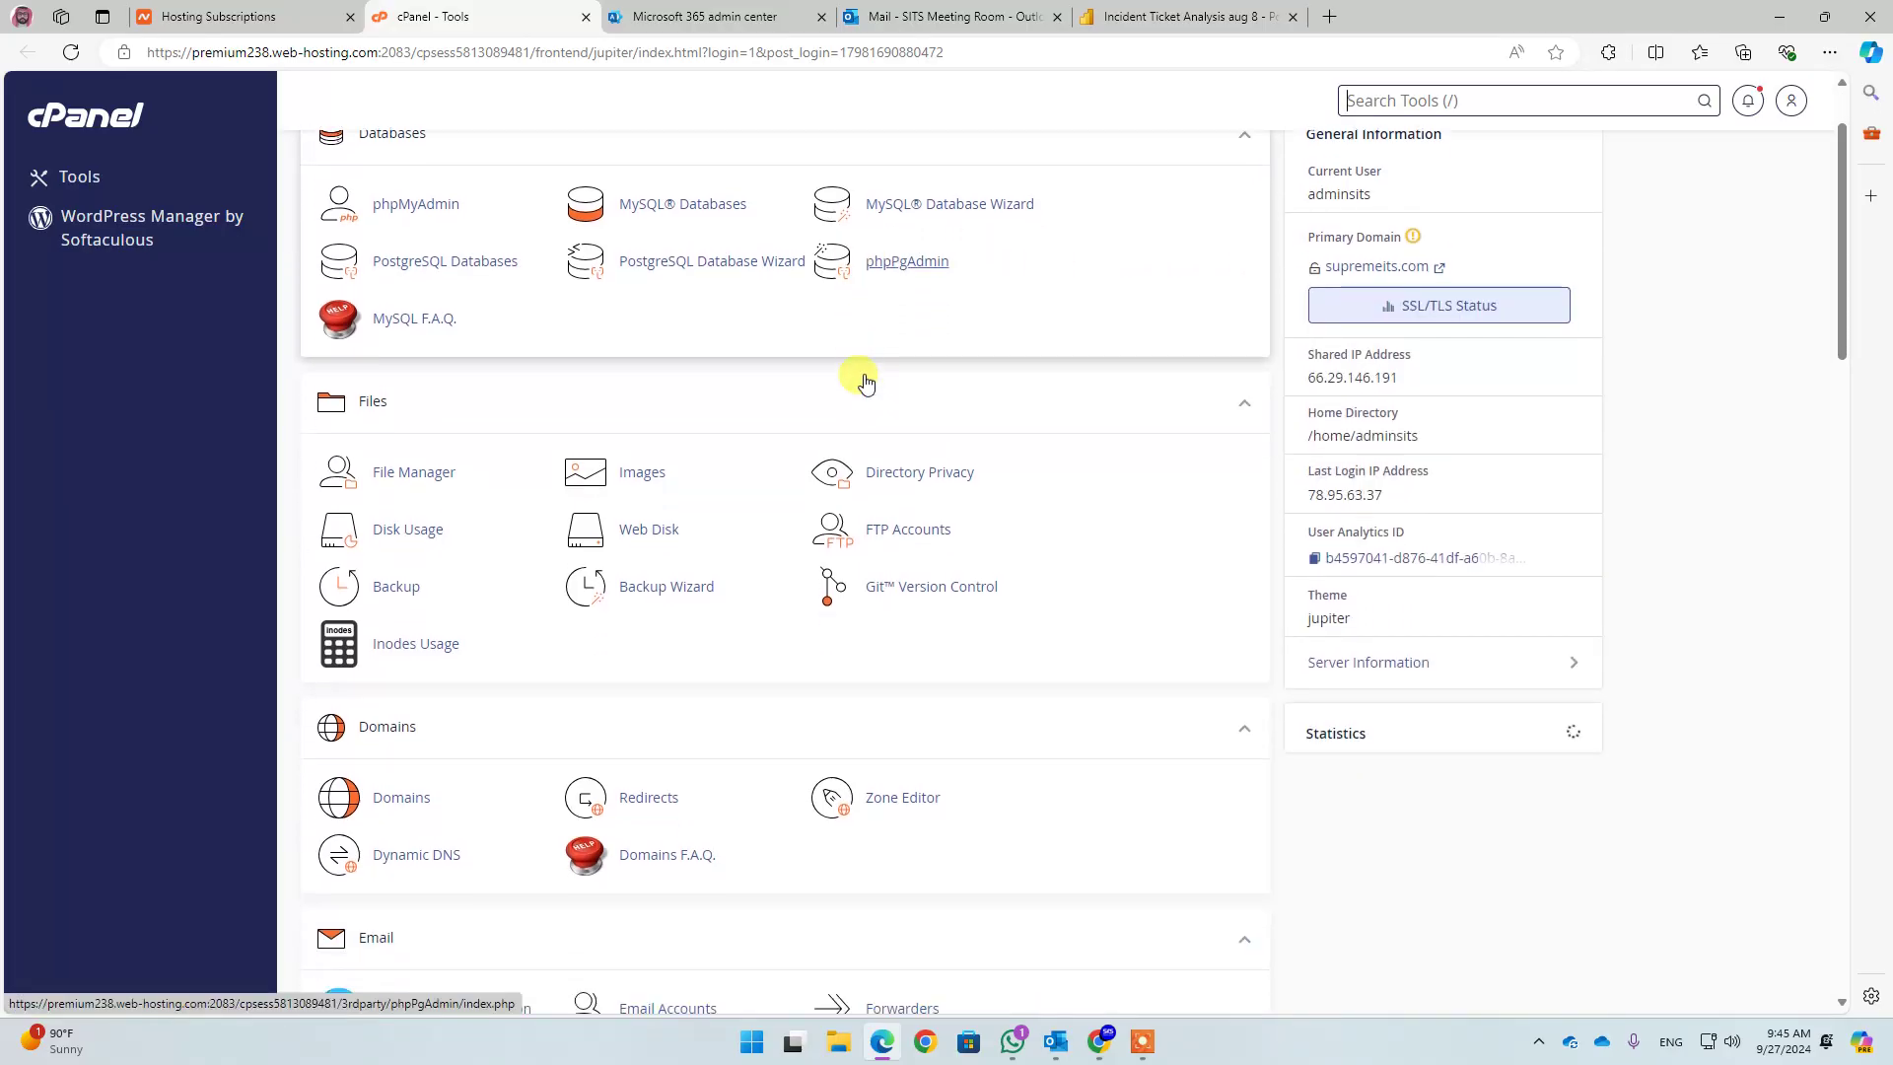
scroll(865, 382, down, 1)
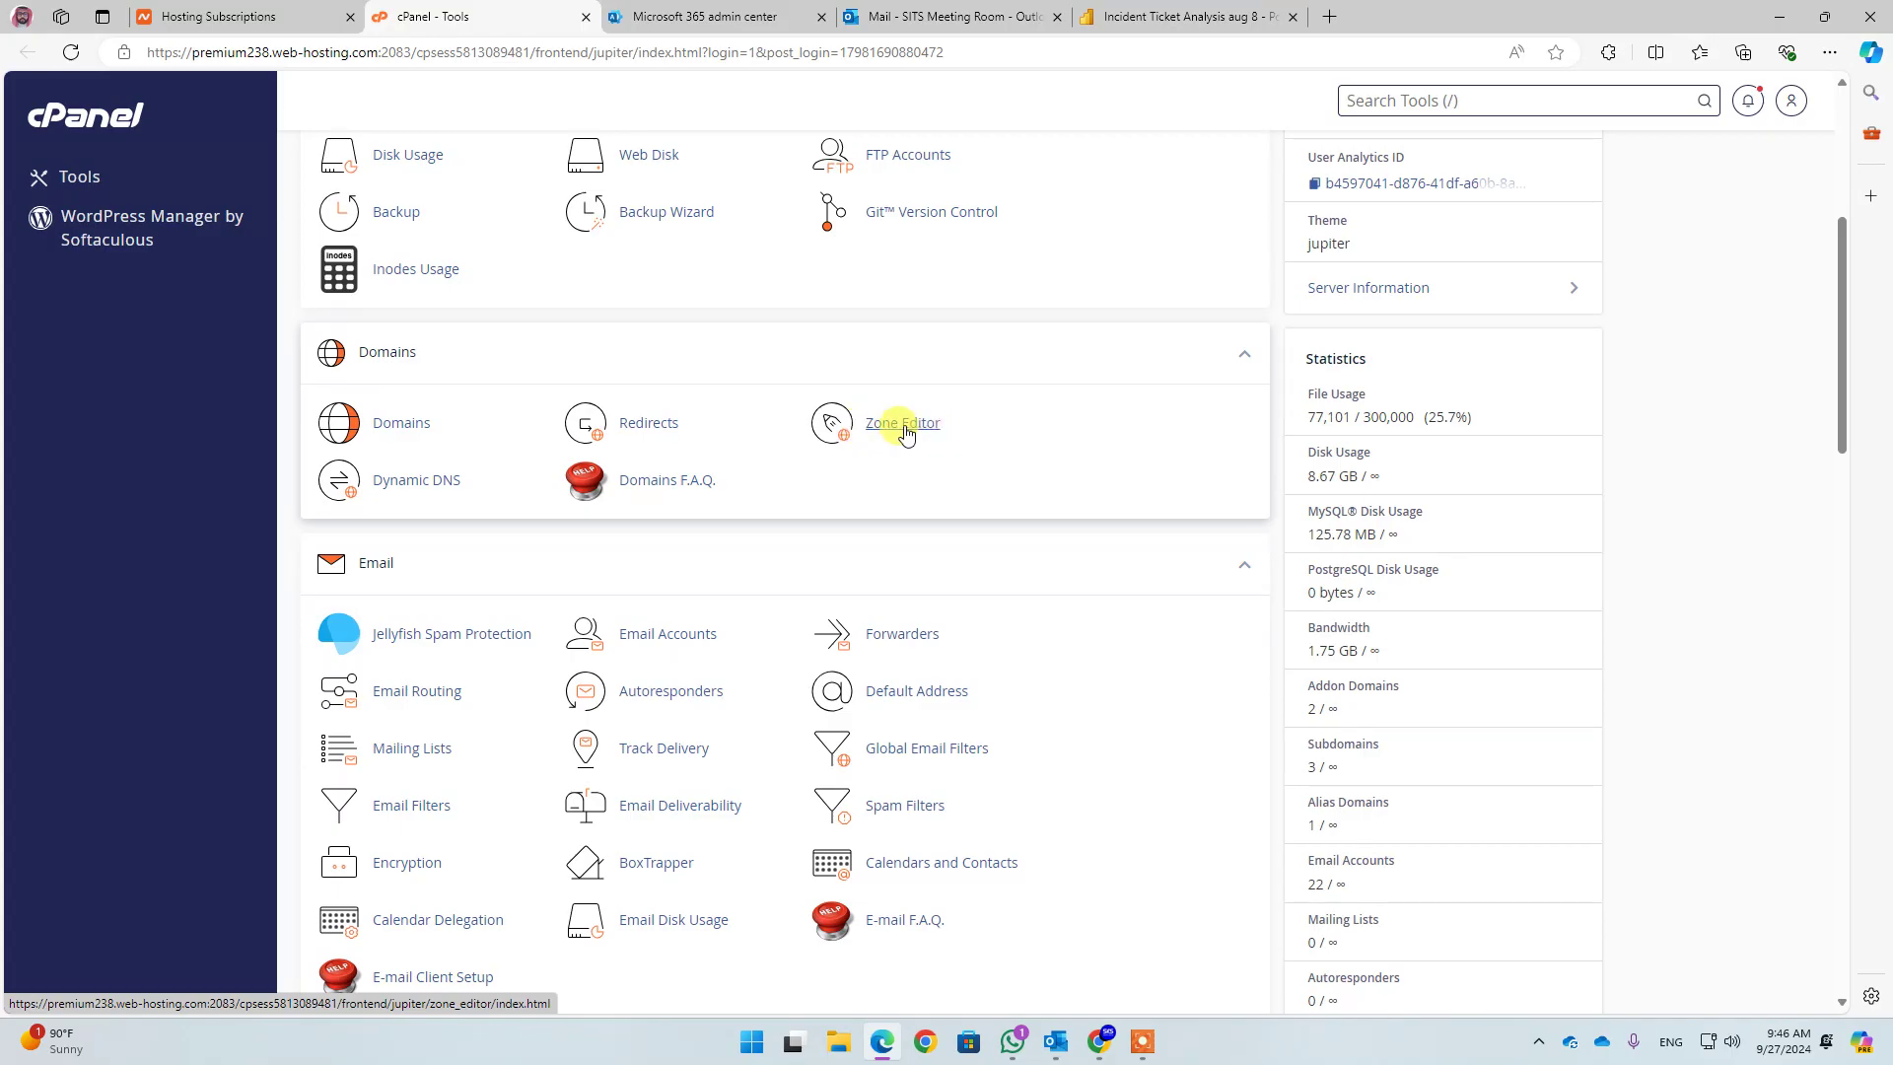
click(906, 434)
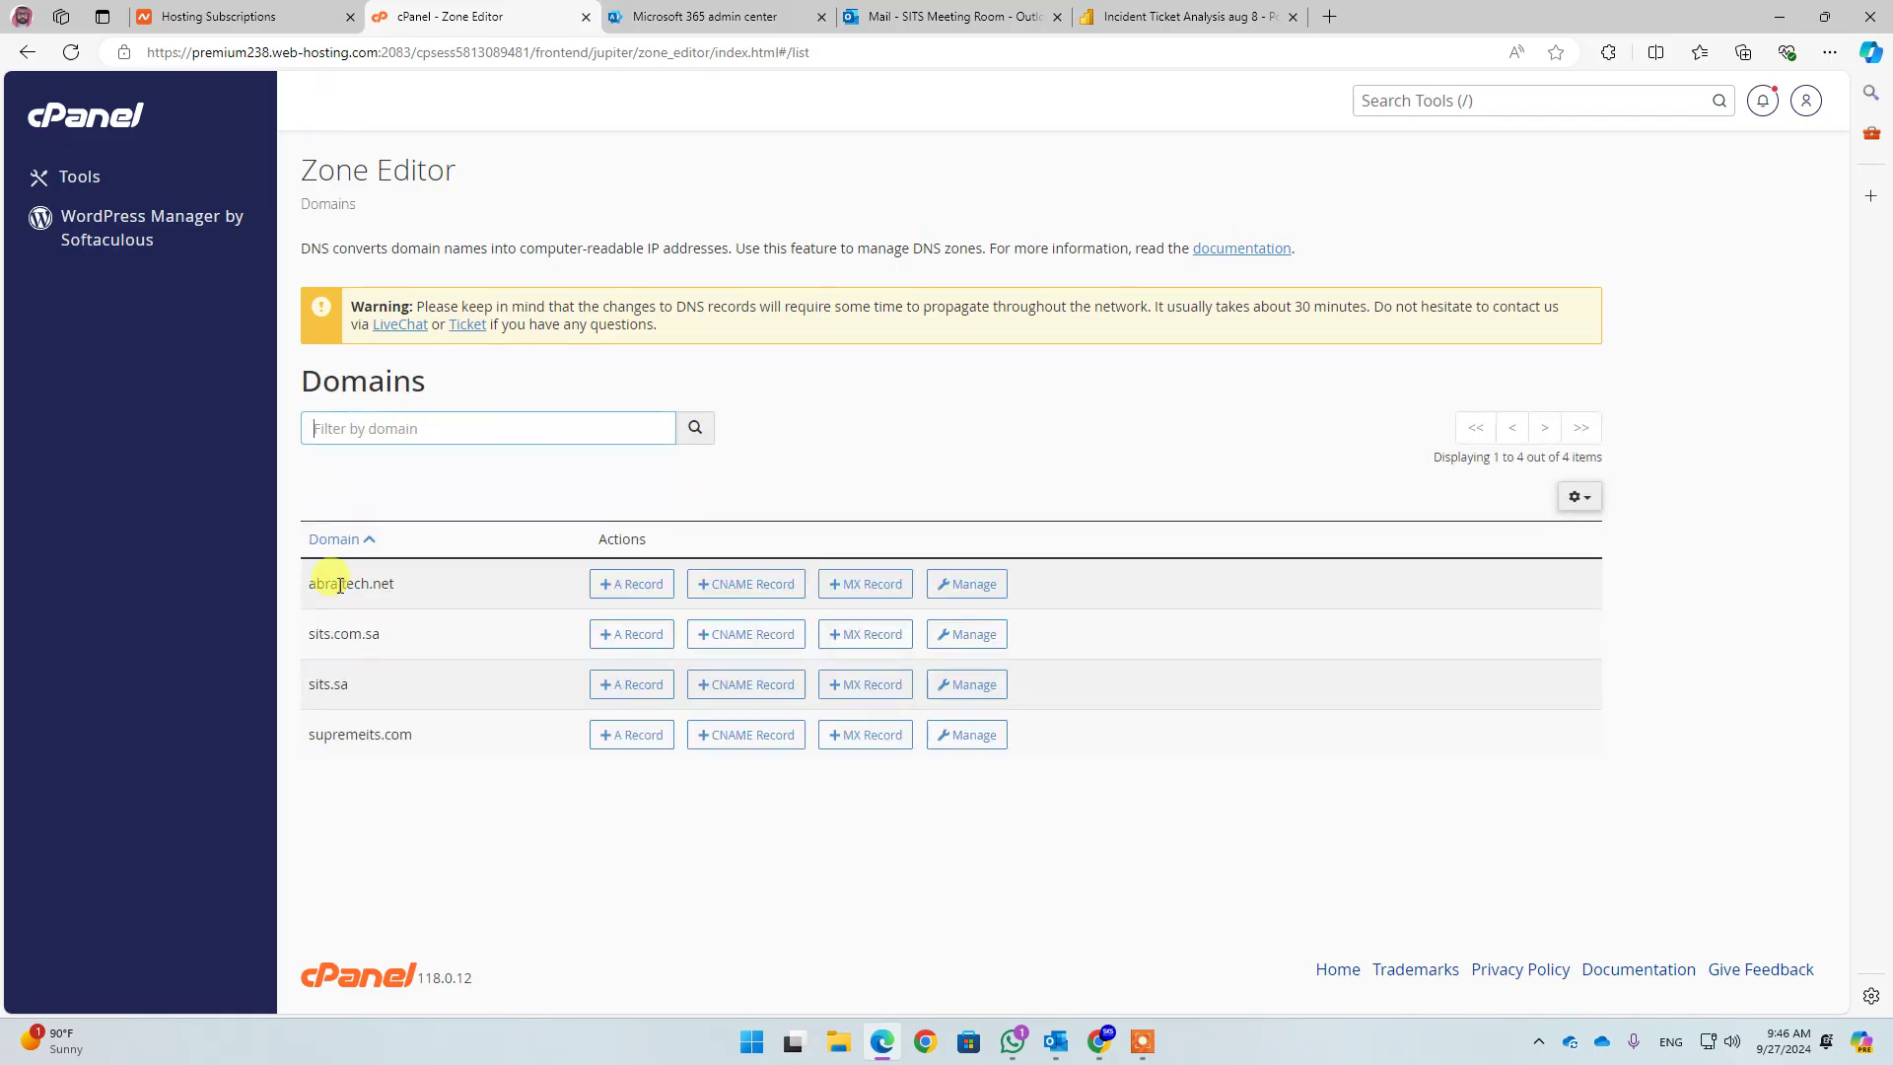
click(329, 638)
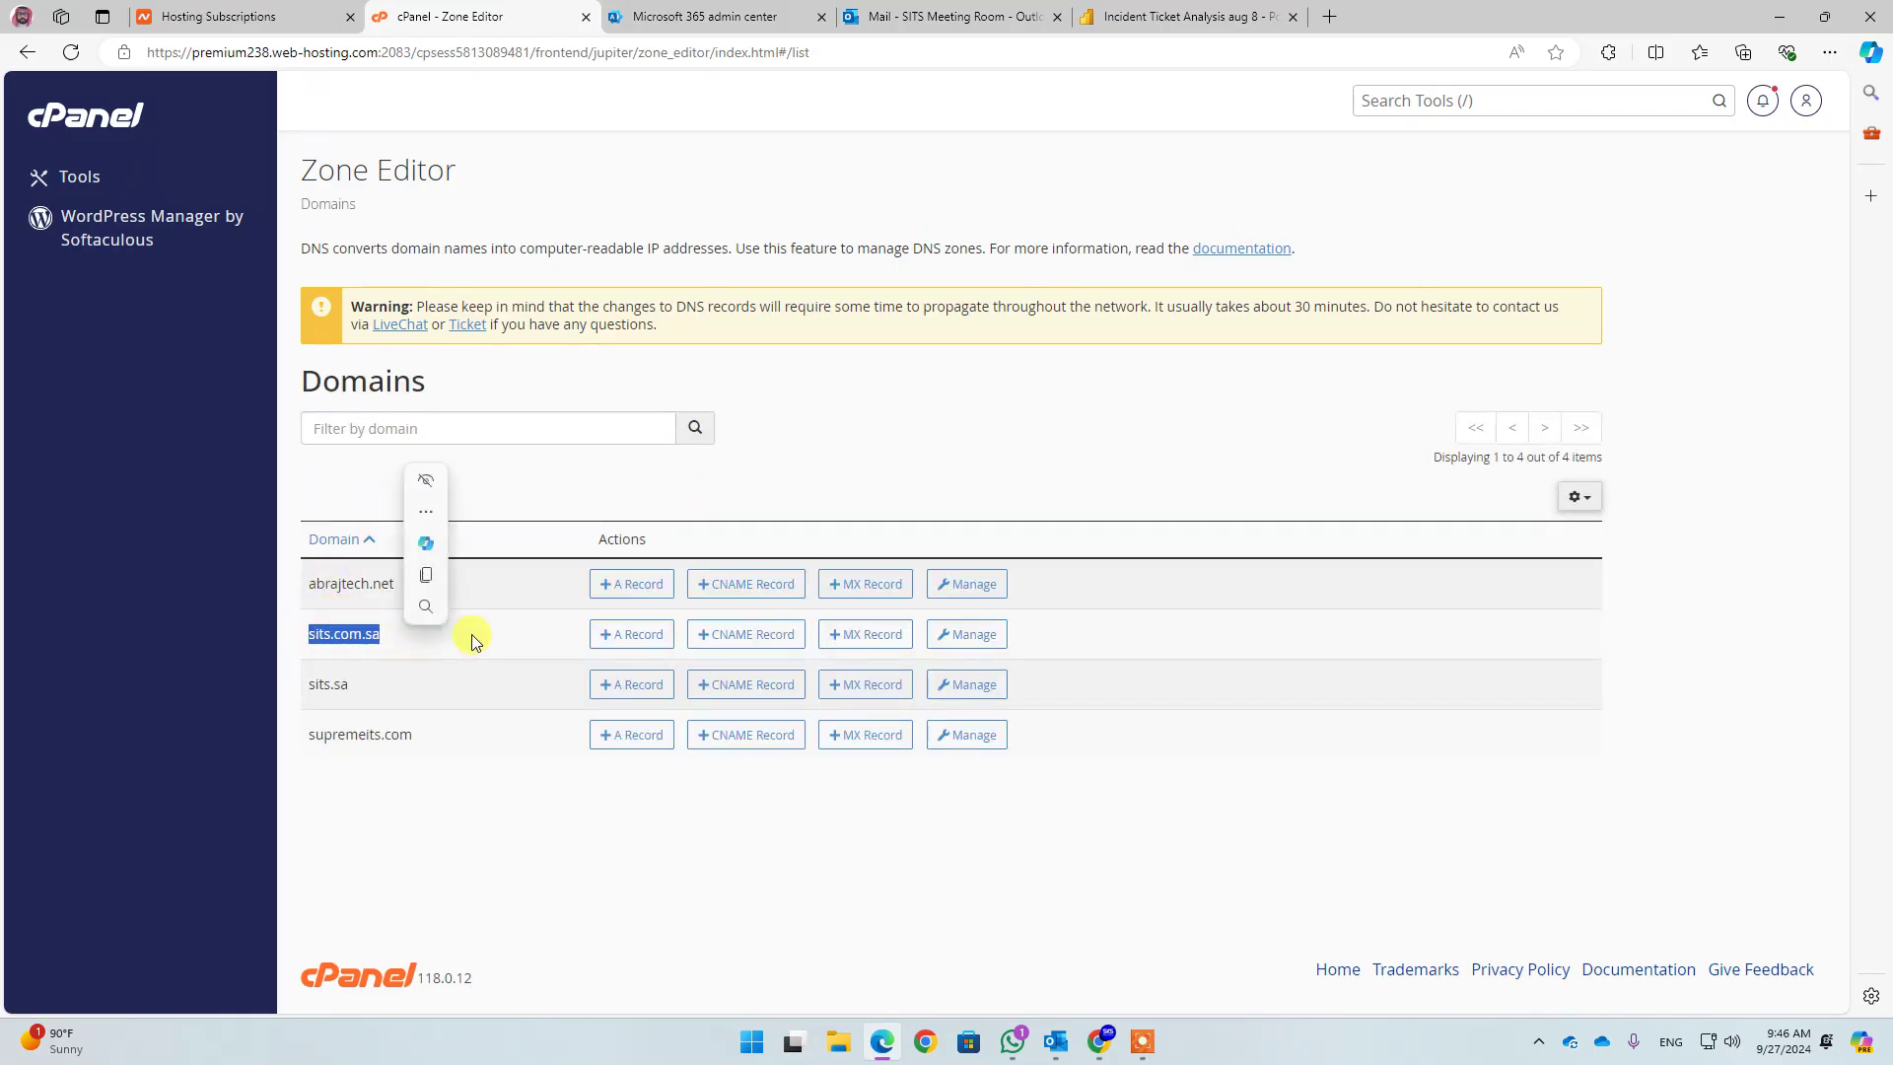
click(971, 633)
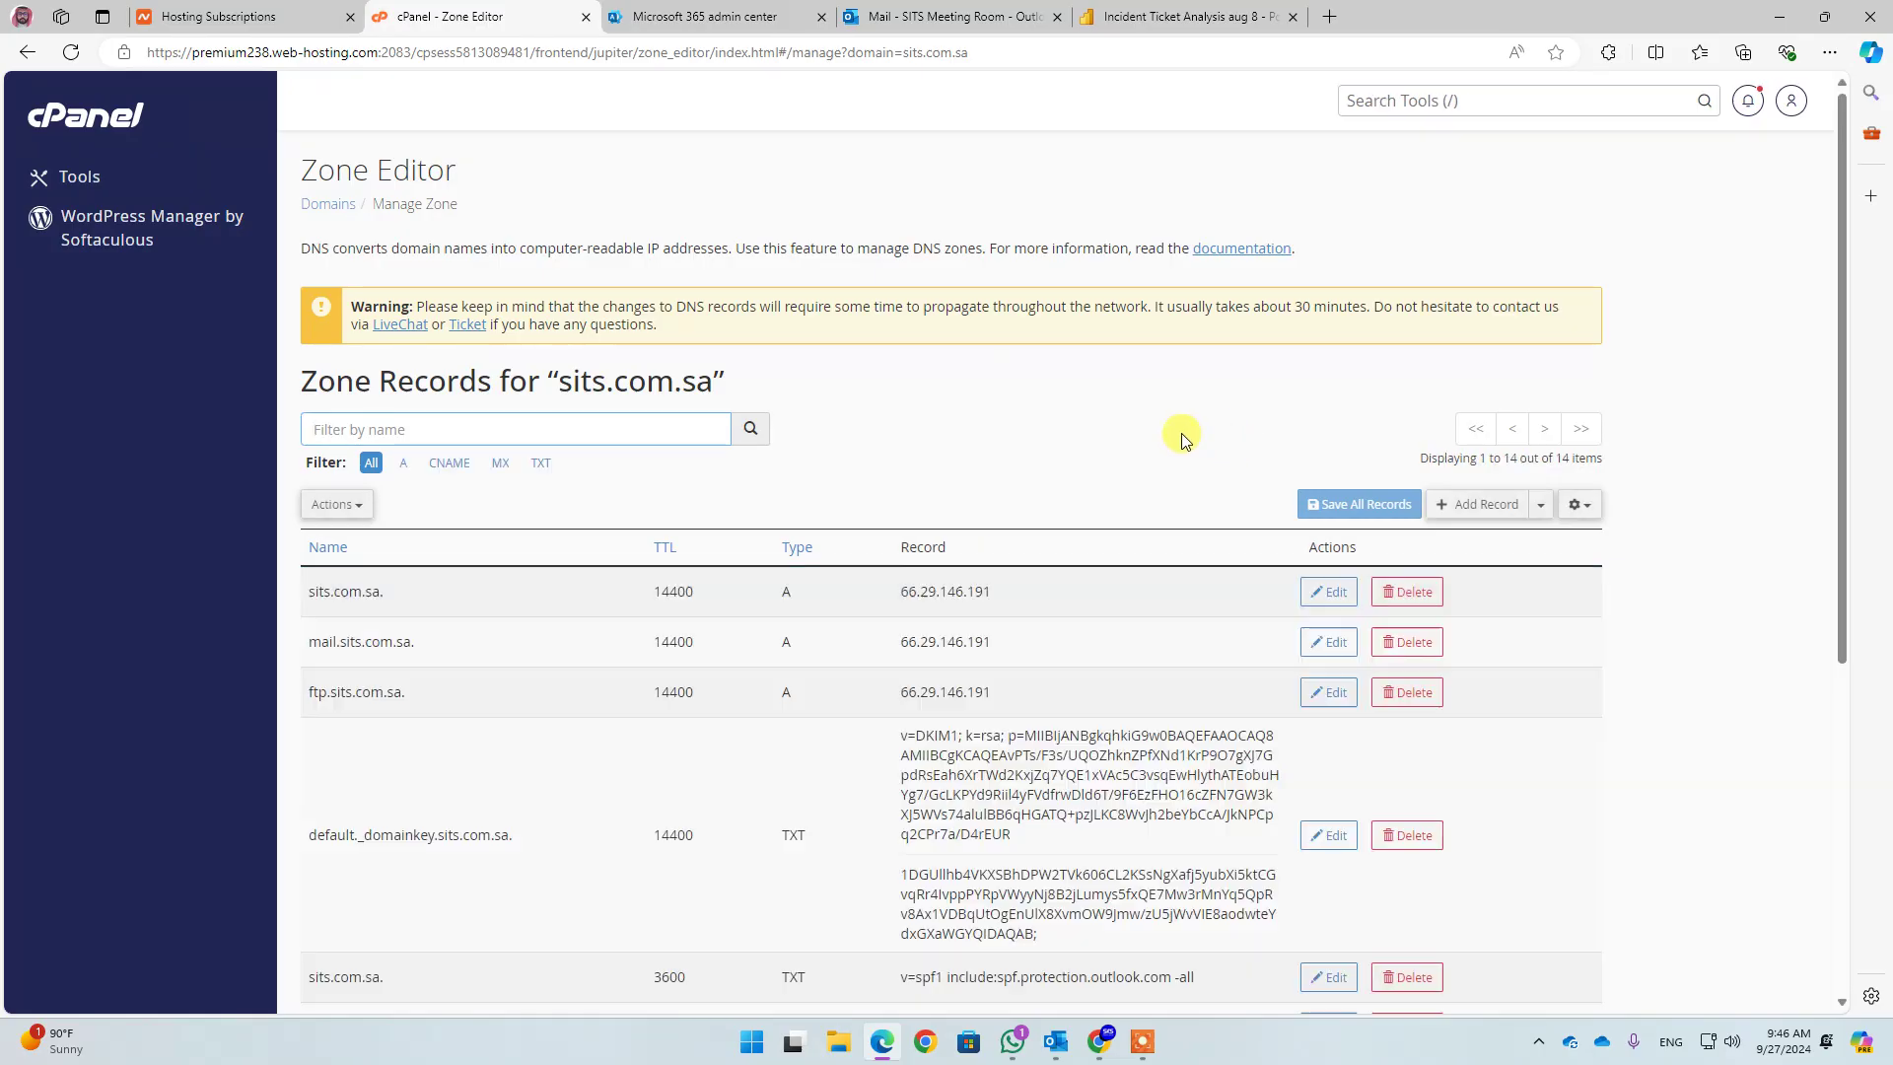
click(446, 471)
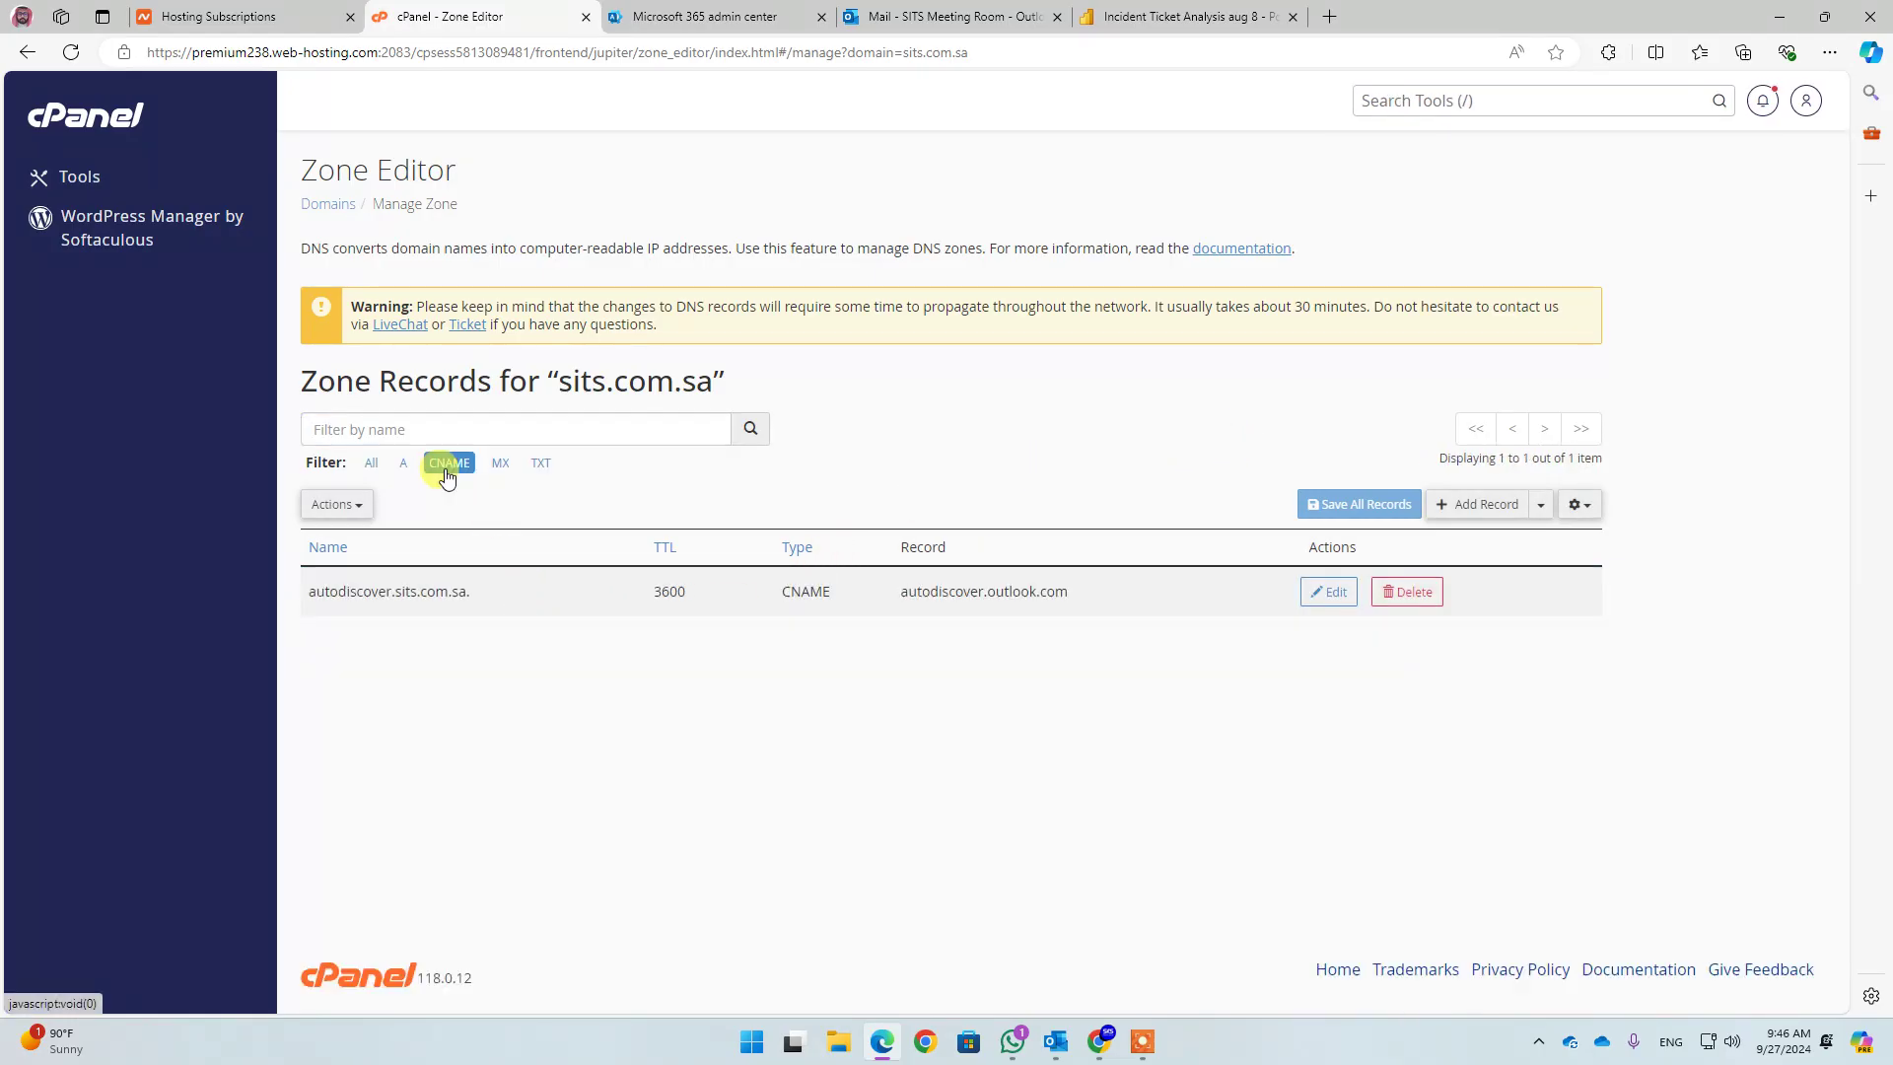
drag(814, 591, 1094, 589)
click(747, 658)
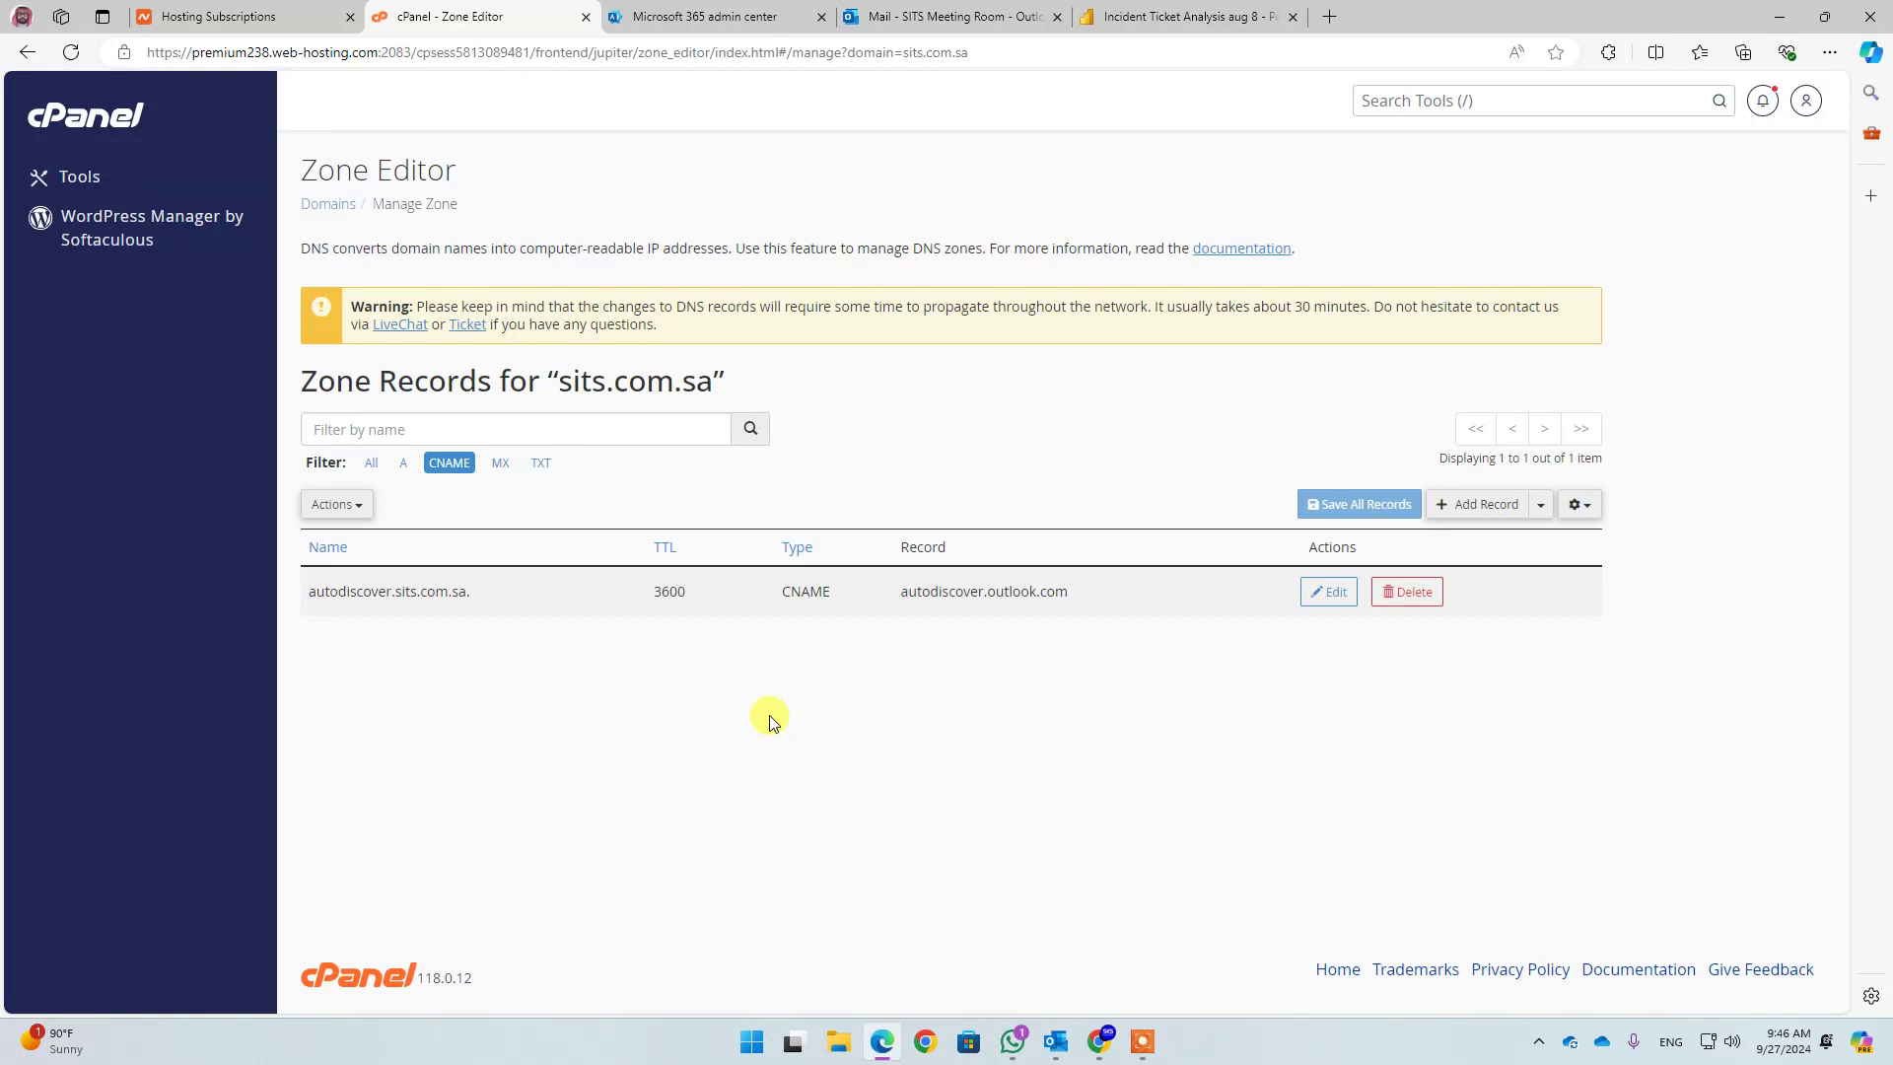
Filter to the MX record and verify it points to sits-com-sa.mail.protection.outlook.com
click(495, 472)
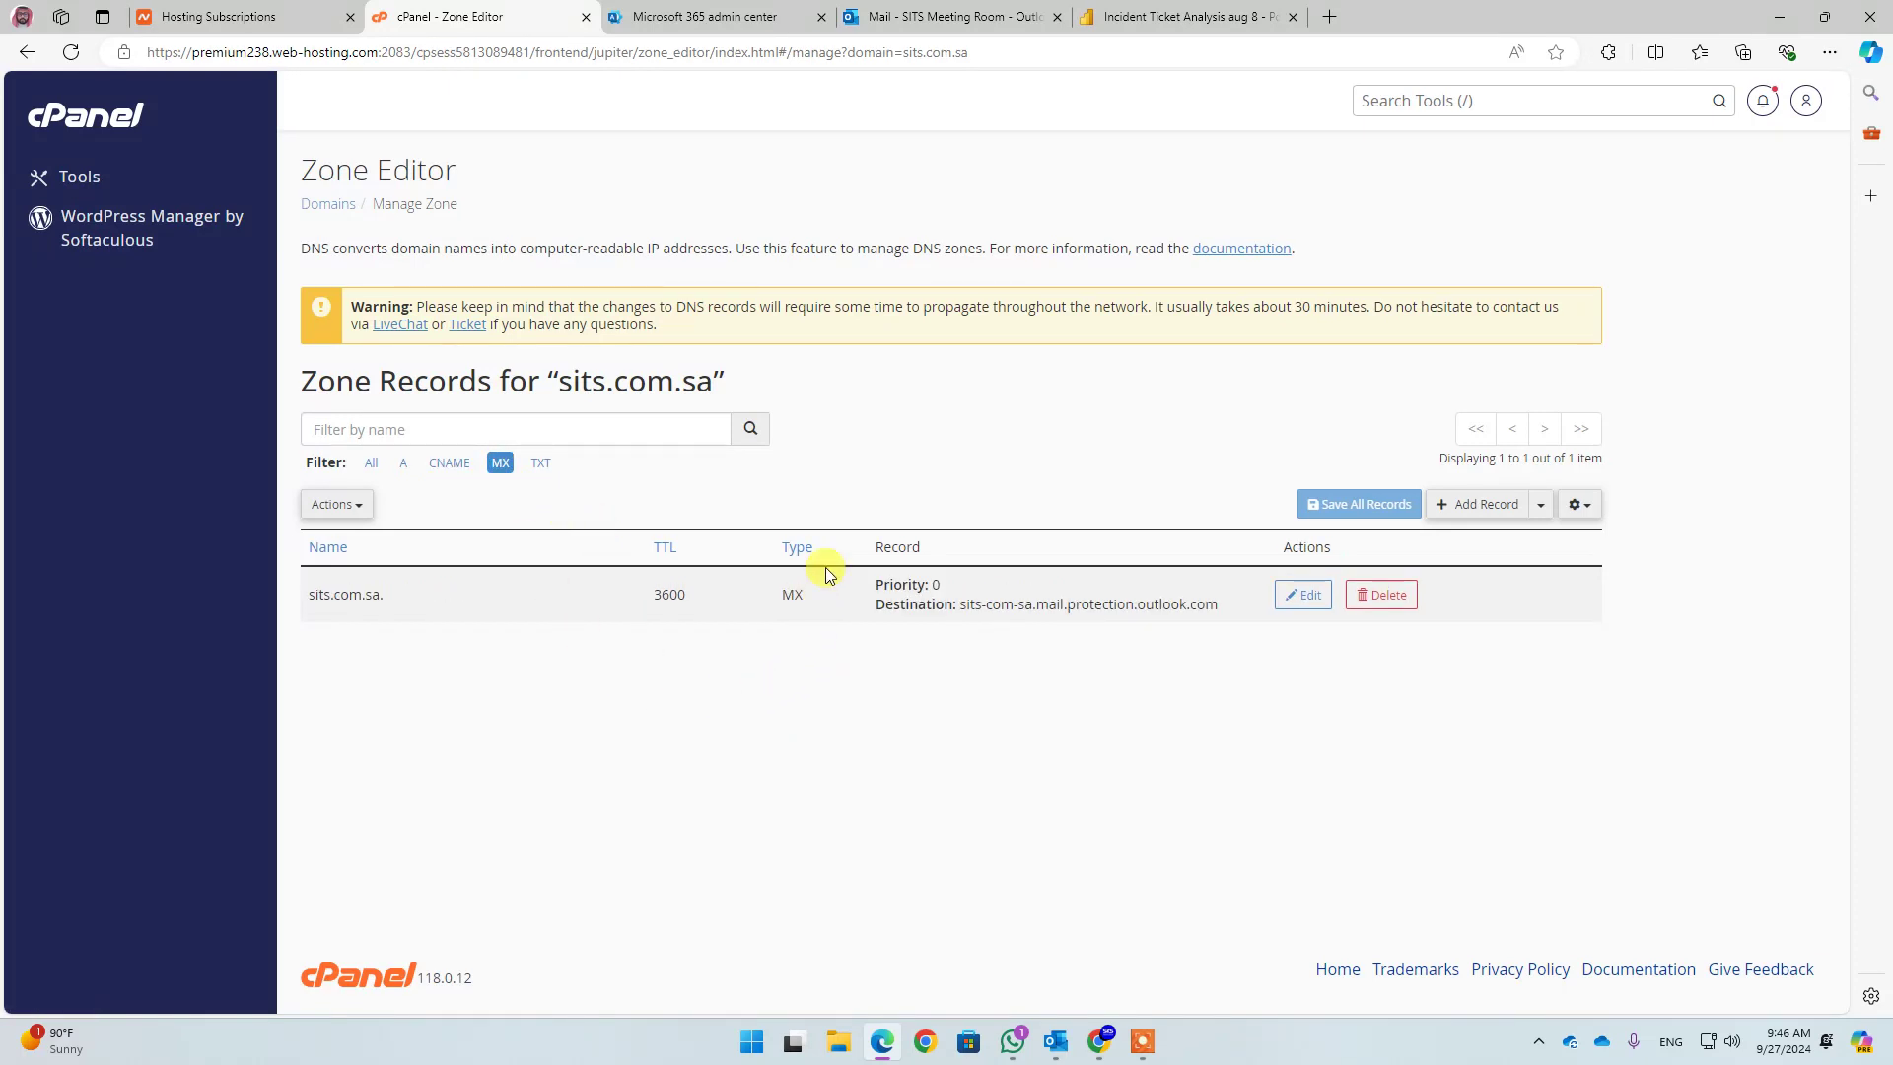
triple_click(931, 646)
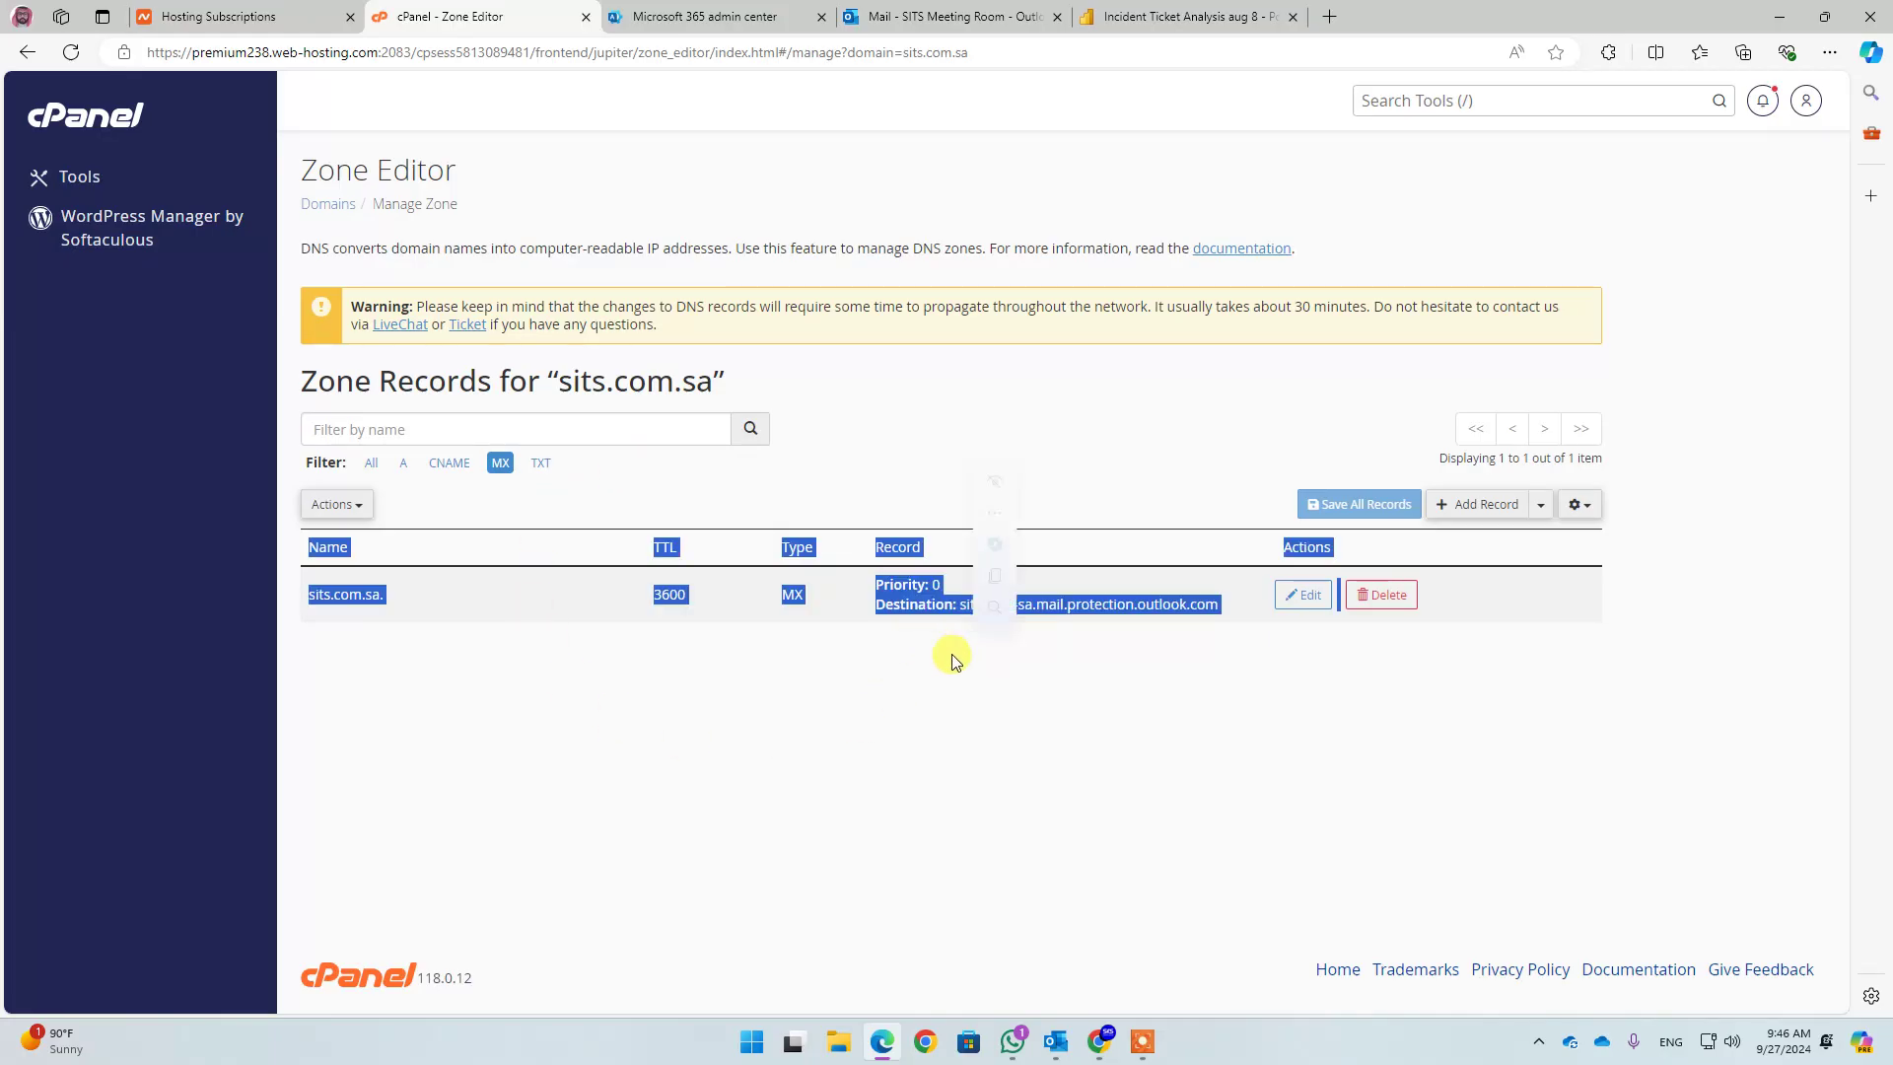
click(858, 695)
drag(958, 603, 1209, 606)
click(859, 716)
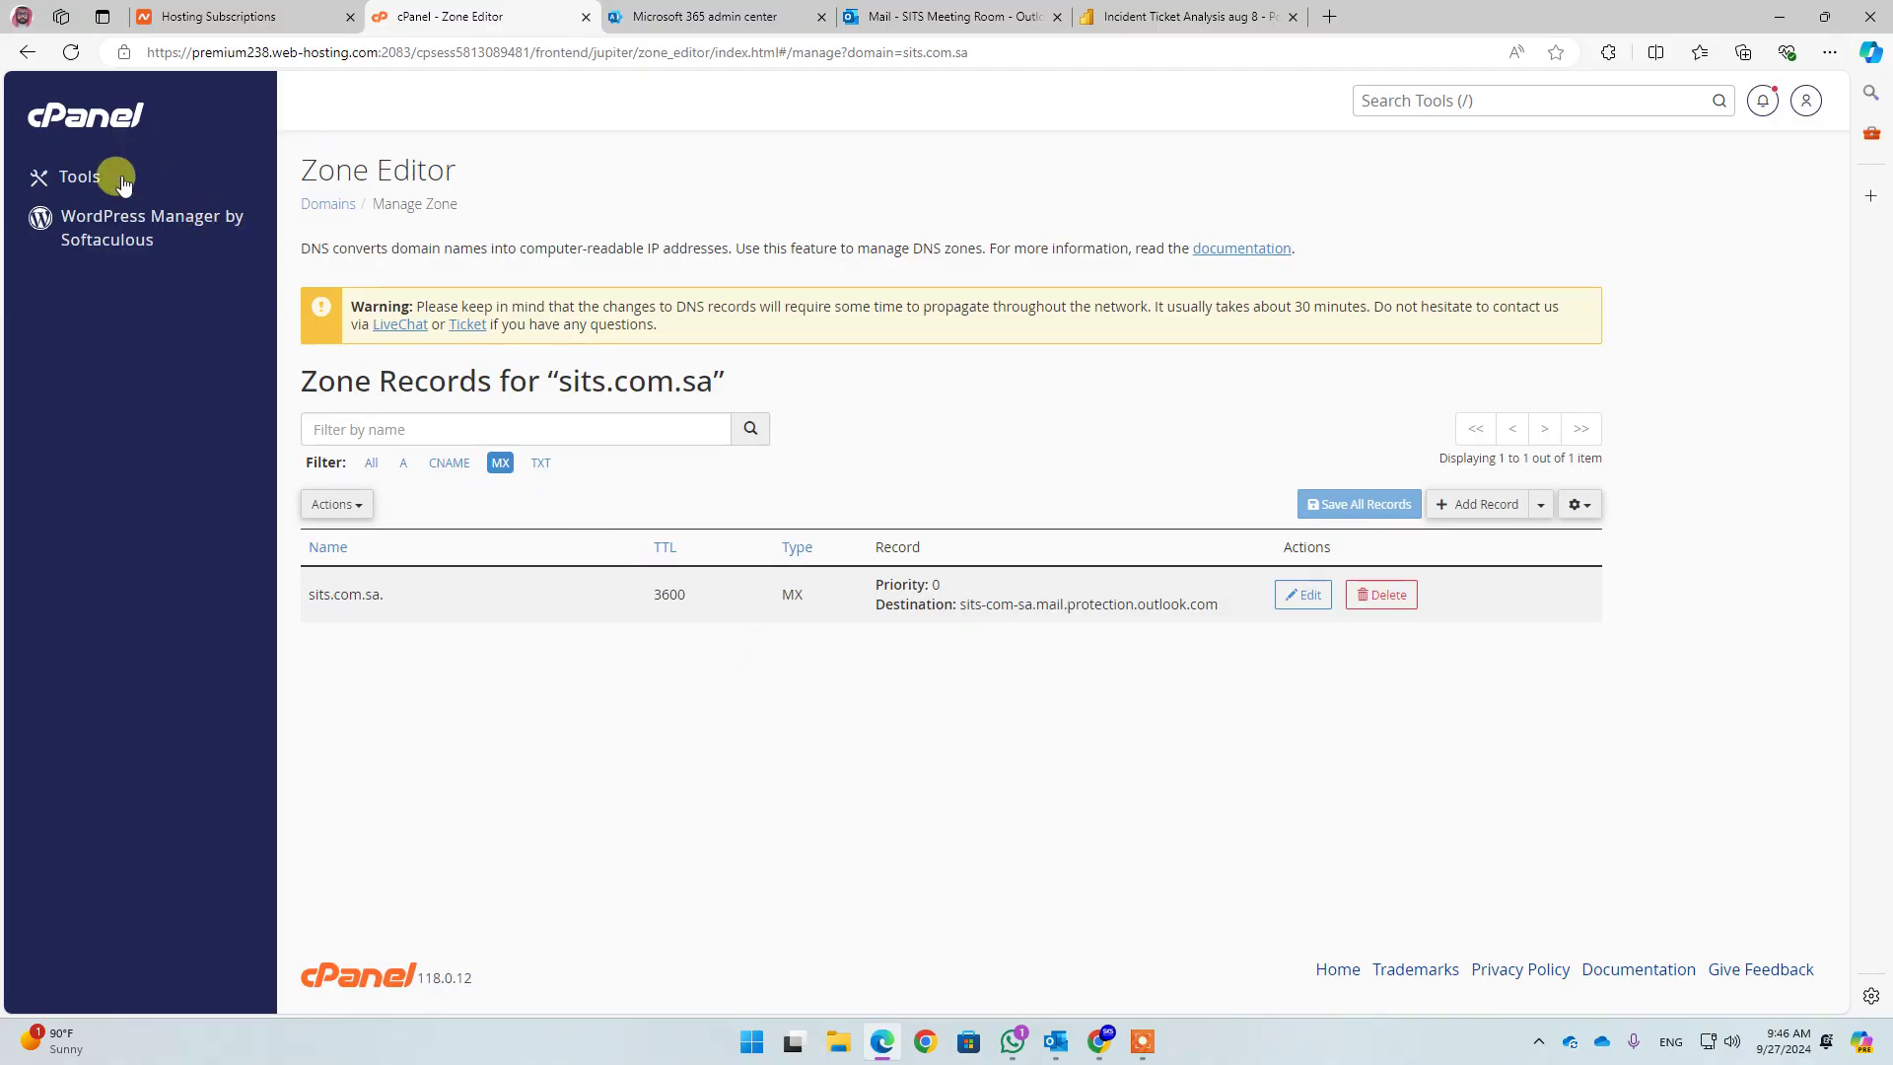
Confirm Email Routing for sits.com.sa is set to Remote Mail Exchanger
click(84, 109)
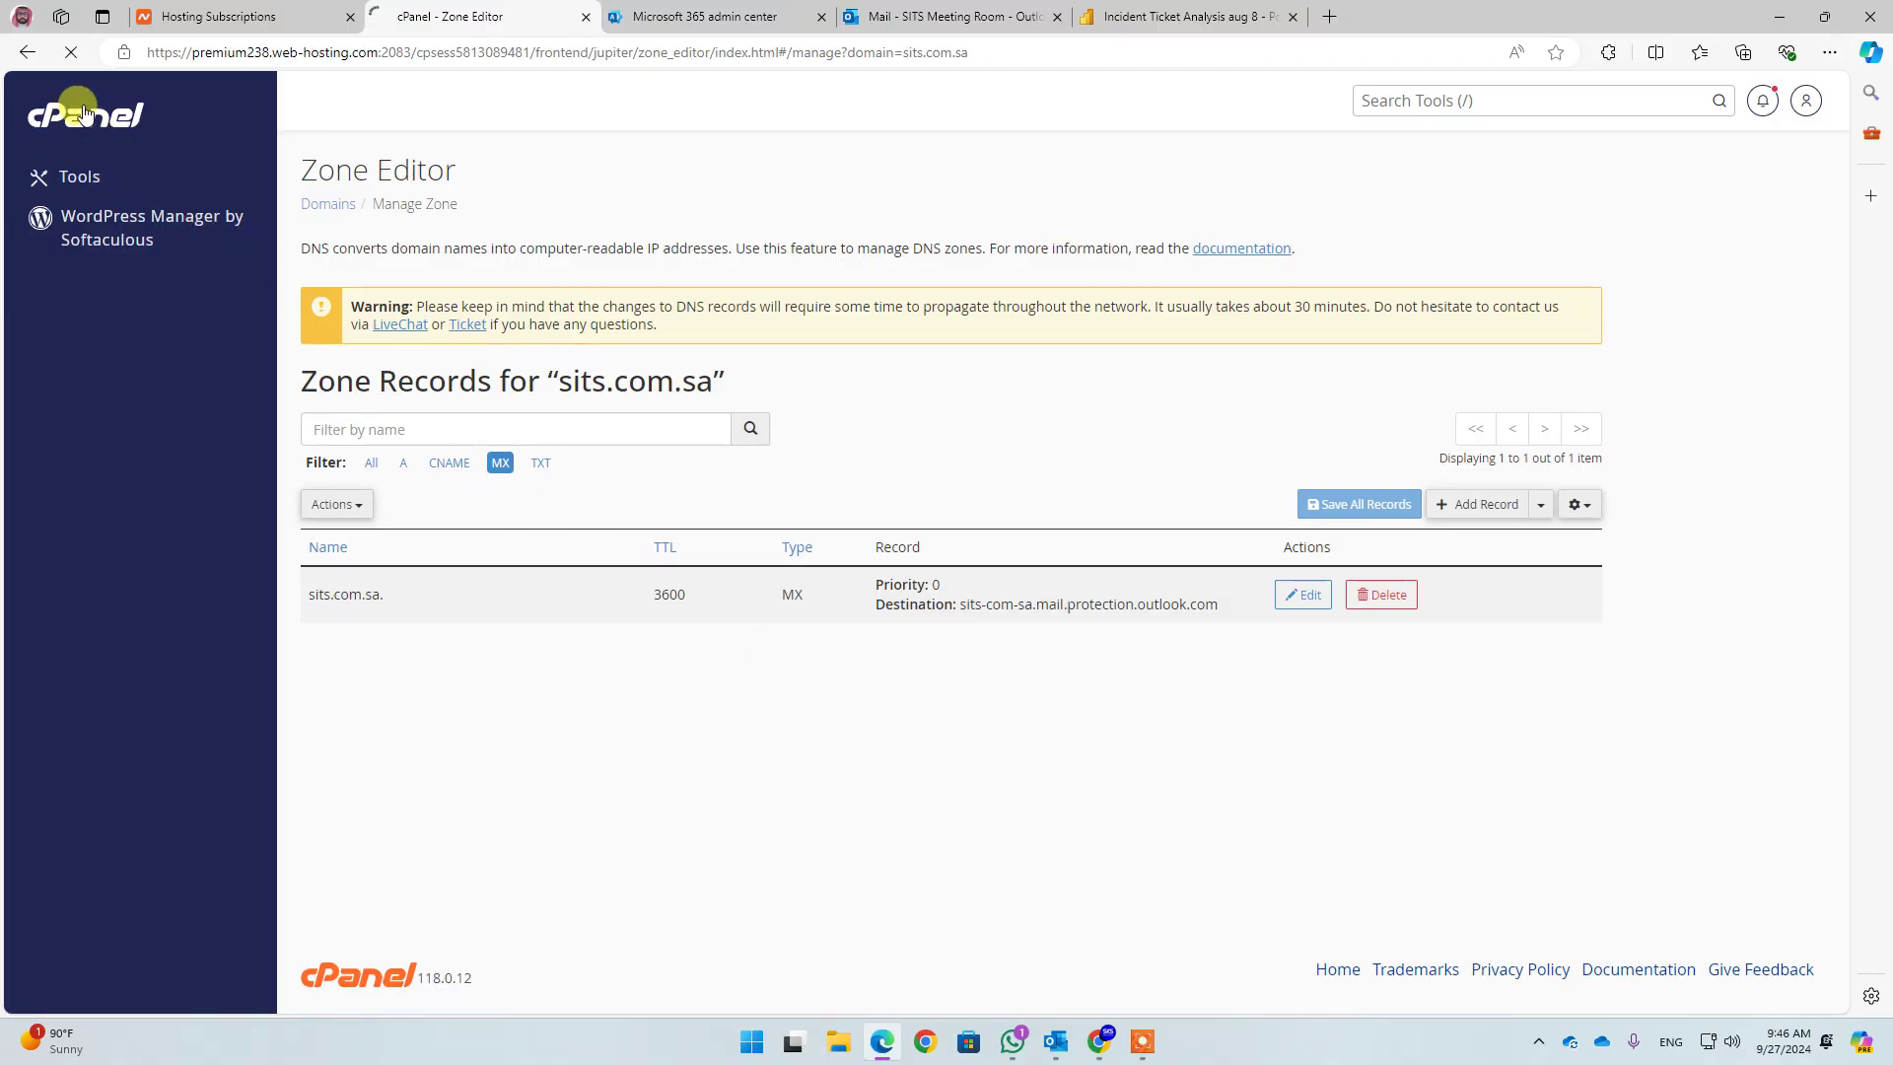
scroll(492, 419, down, 2)
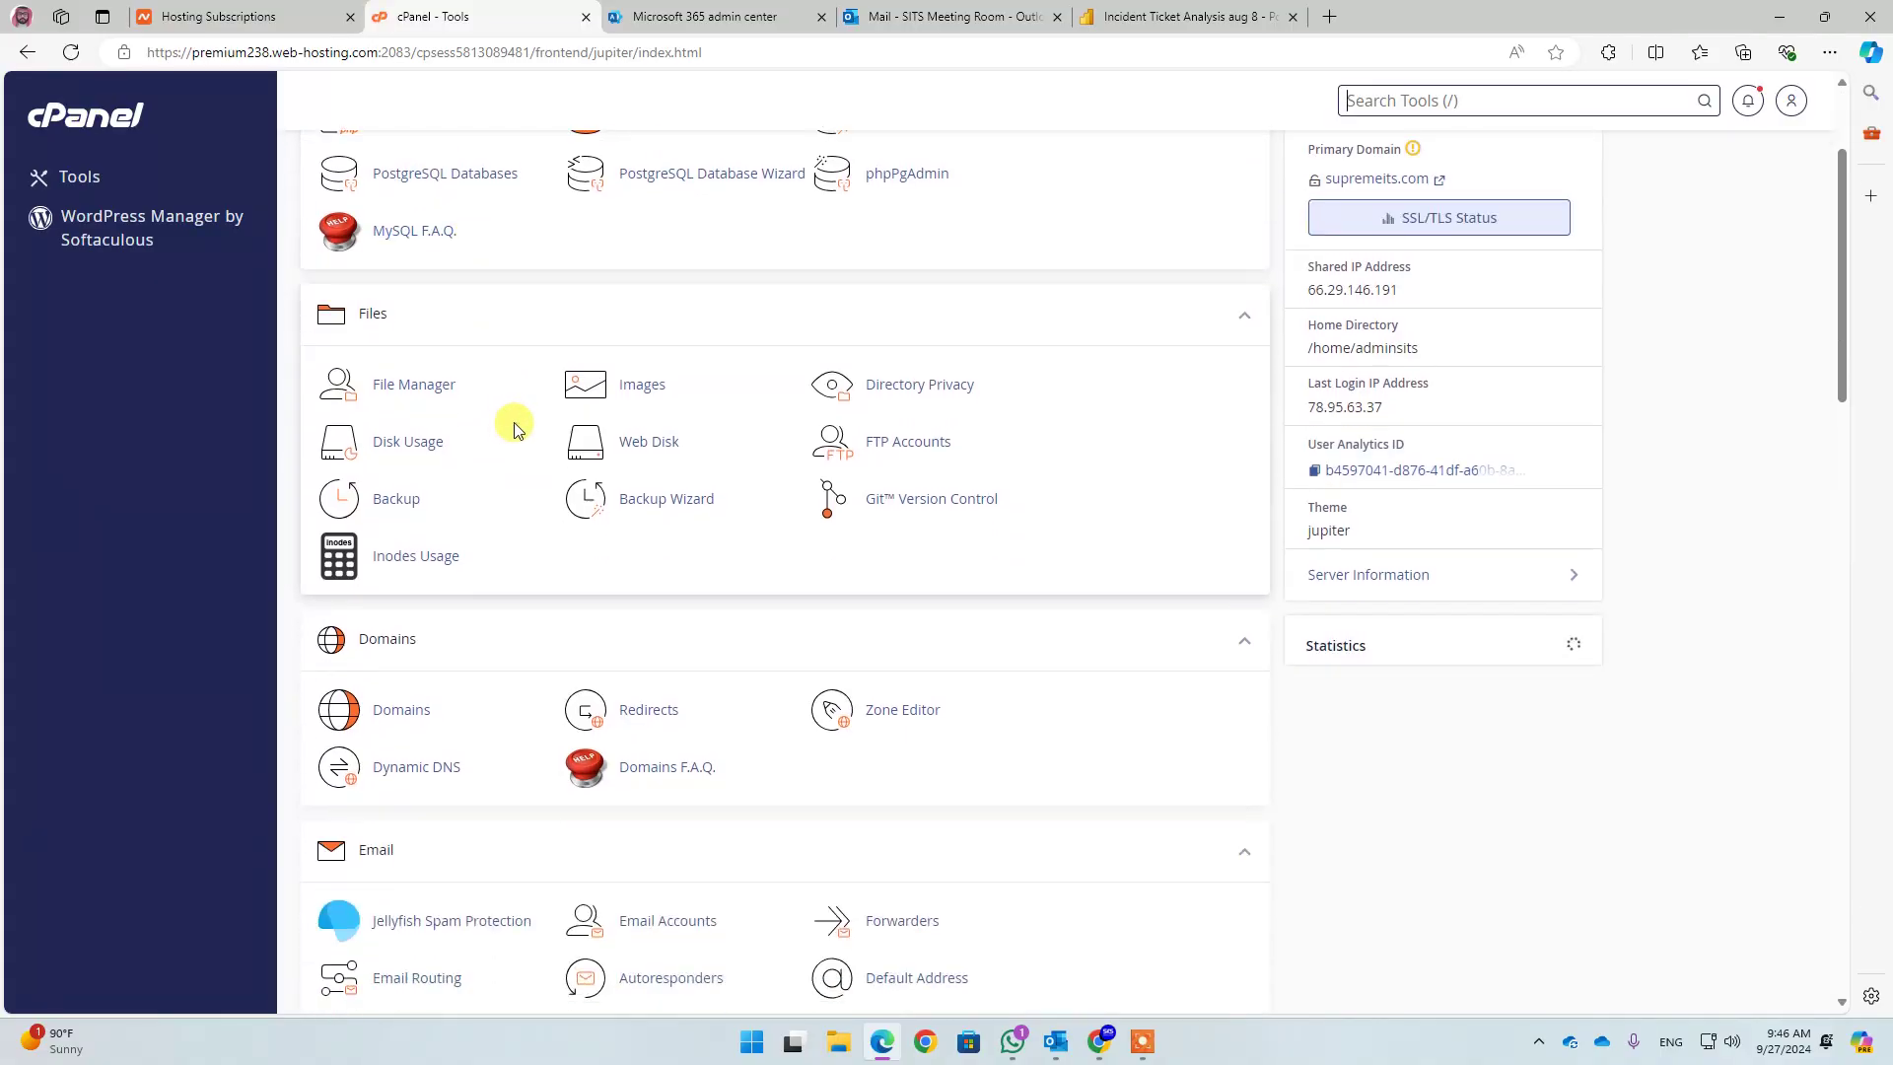
scroll(514, 426, down, 3)
scroll(529, 439, down, 2)
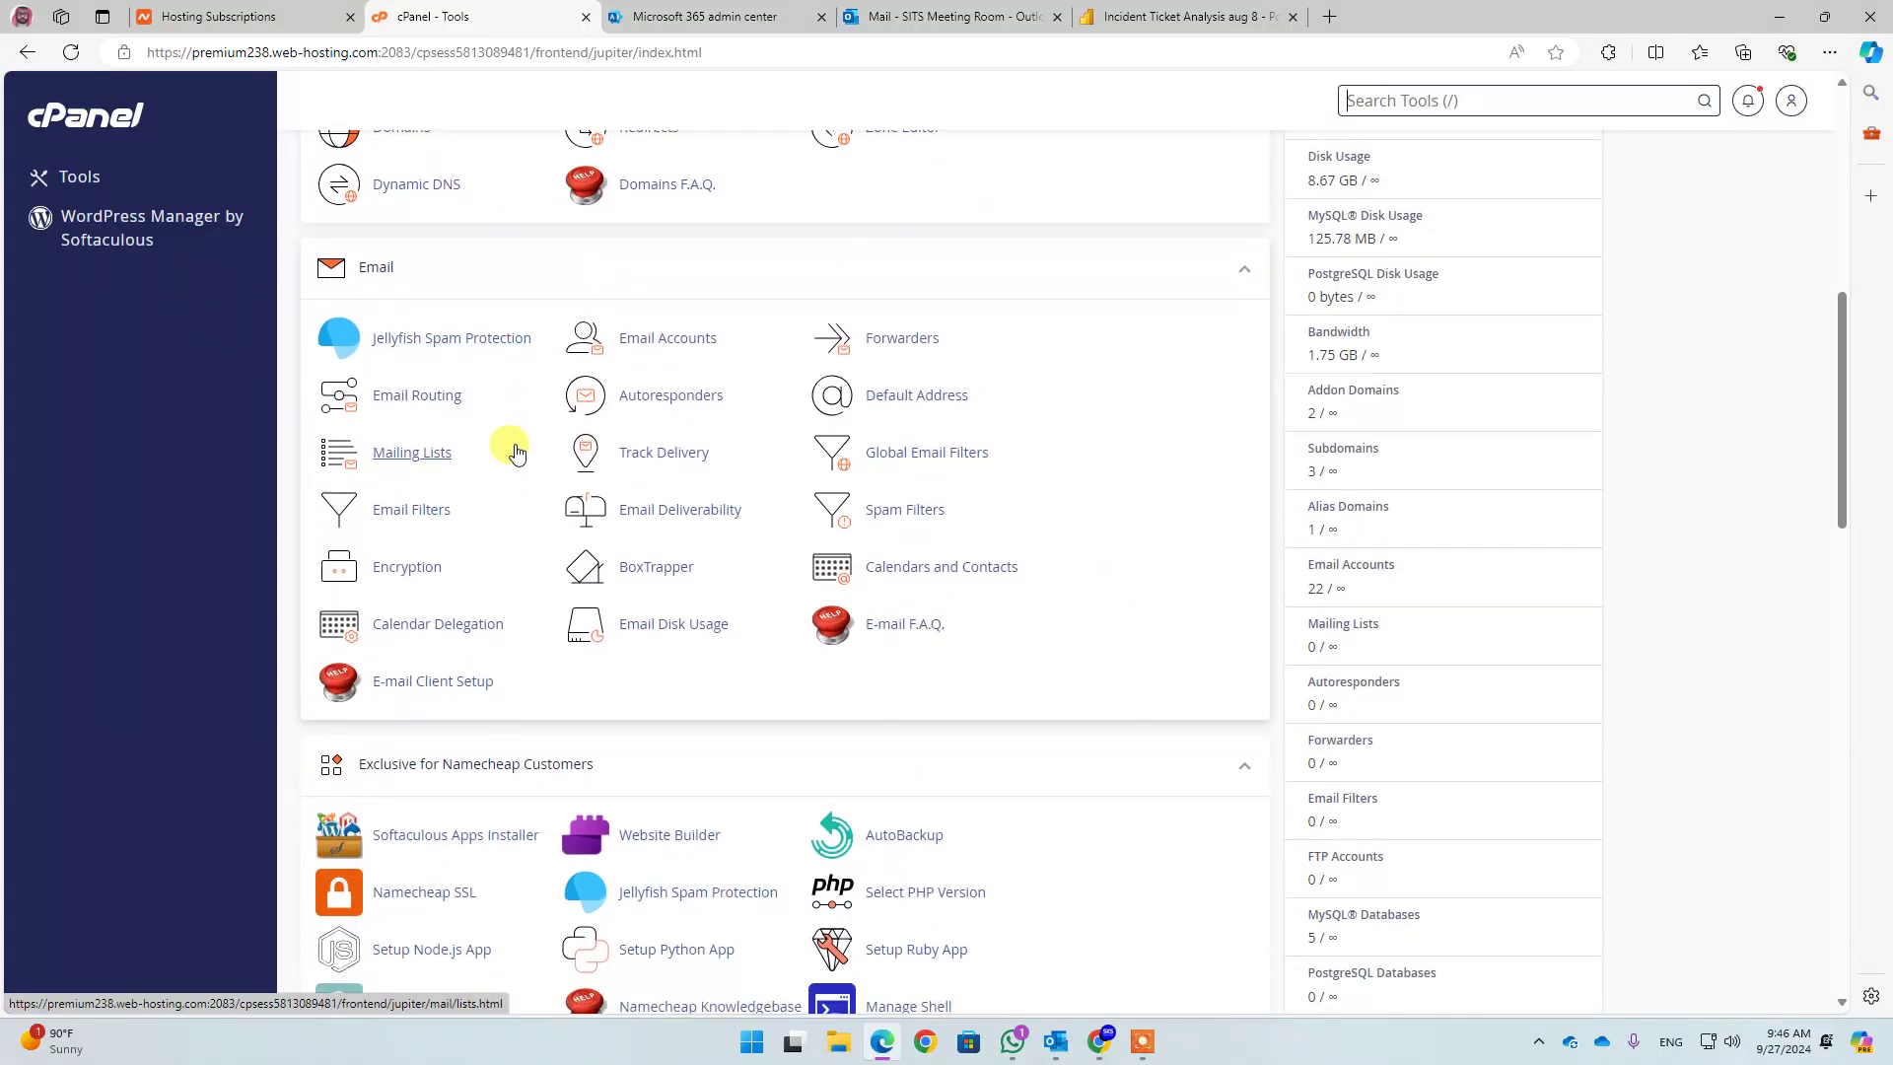
click(422, 399)
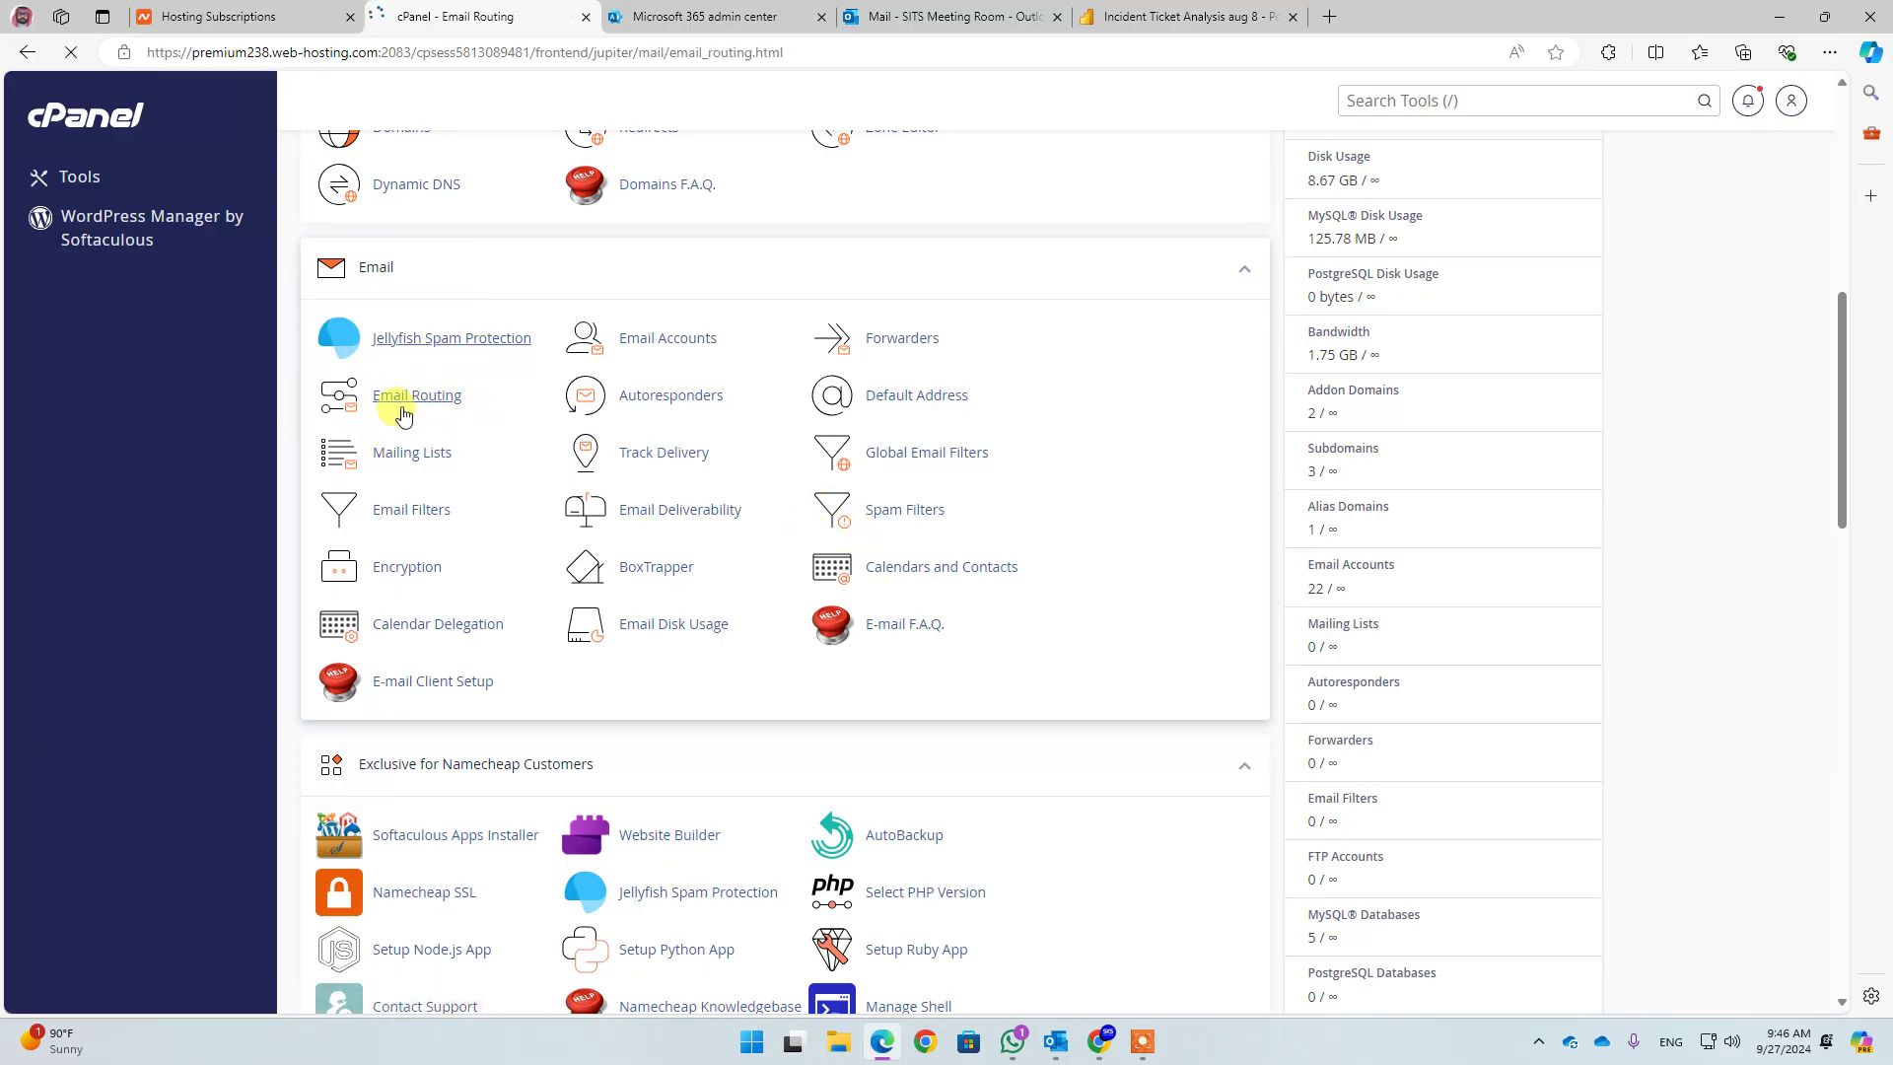
click(412, 381)
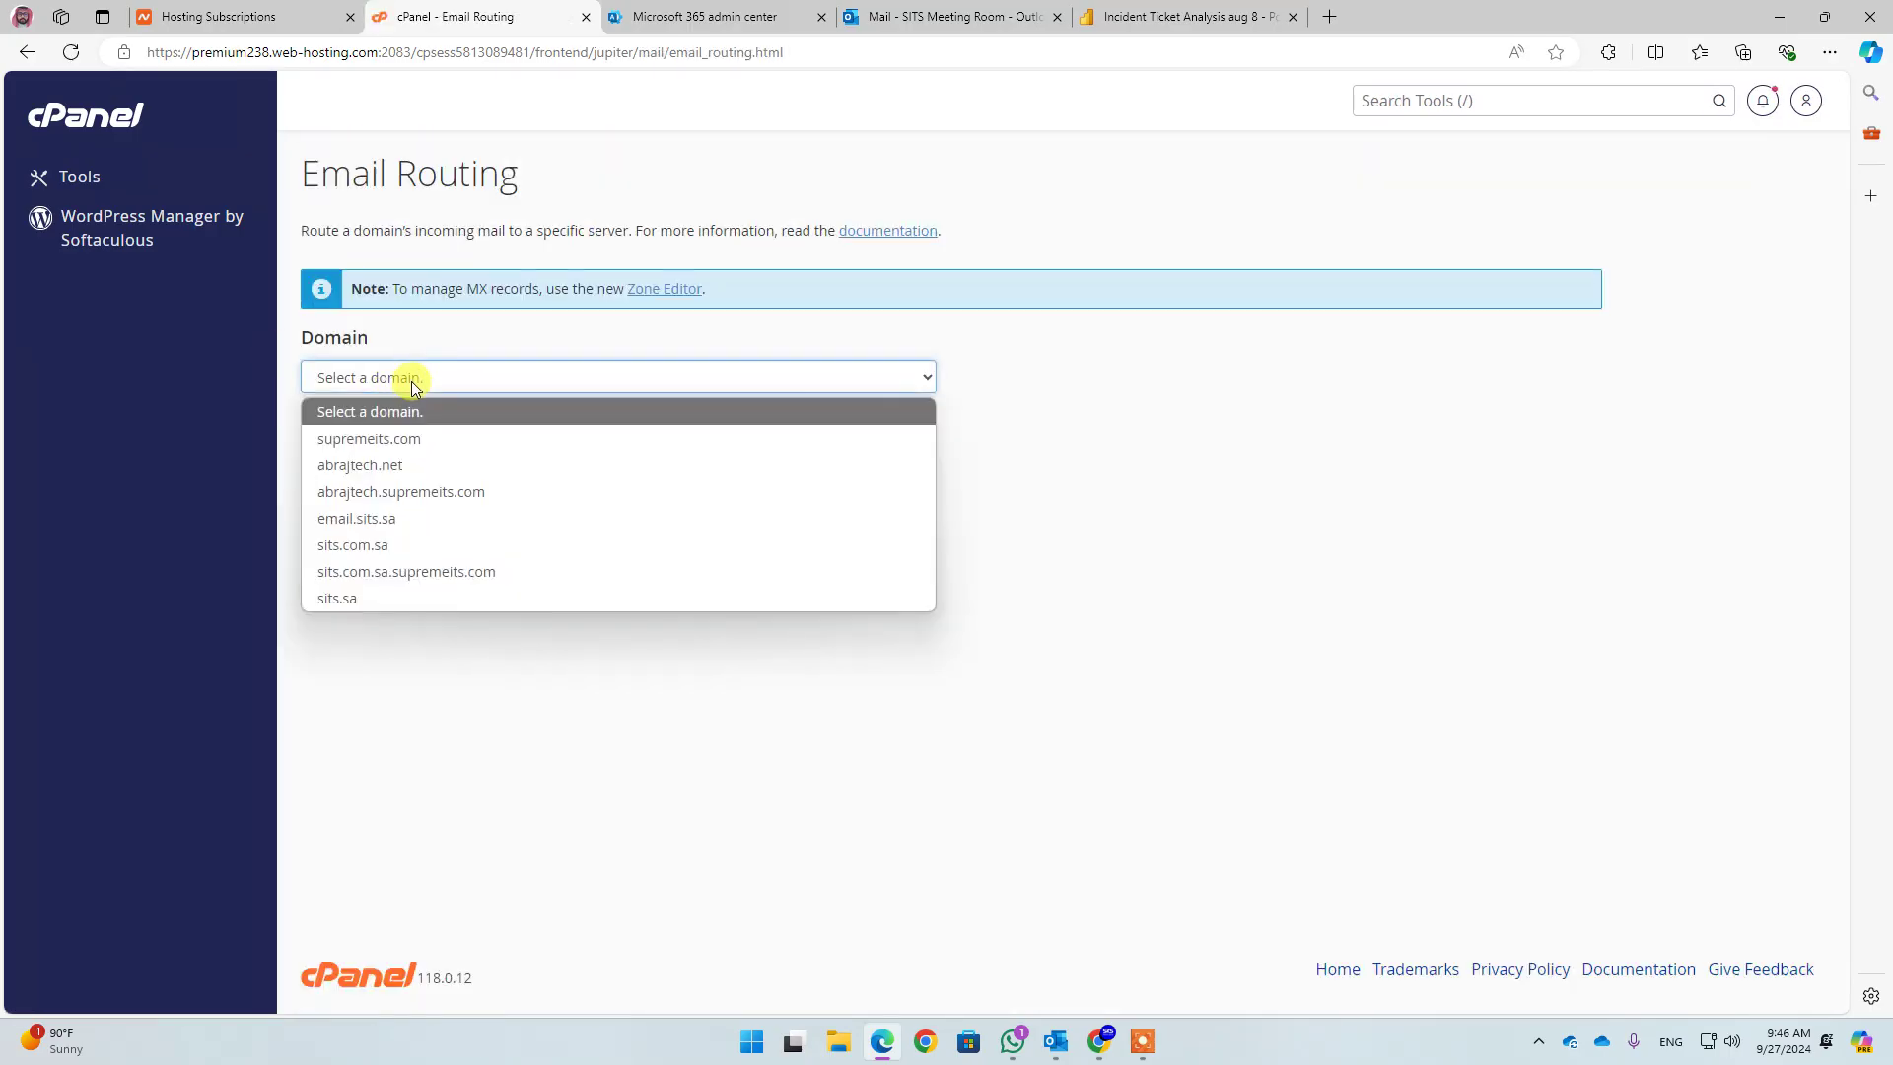
click(373, 545)
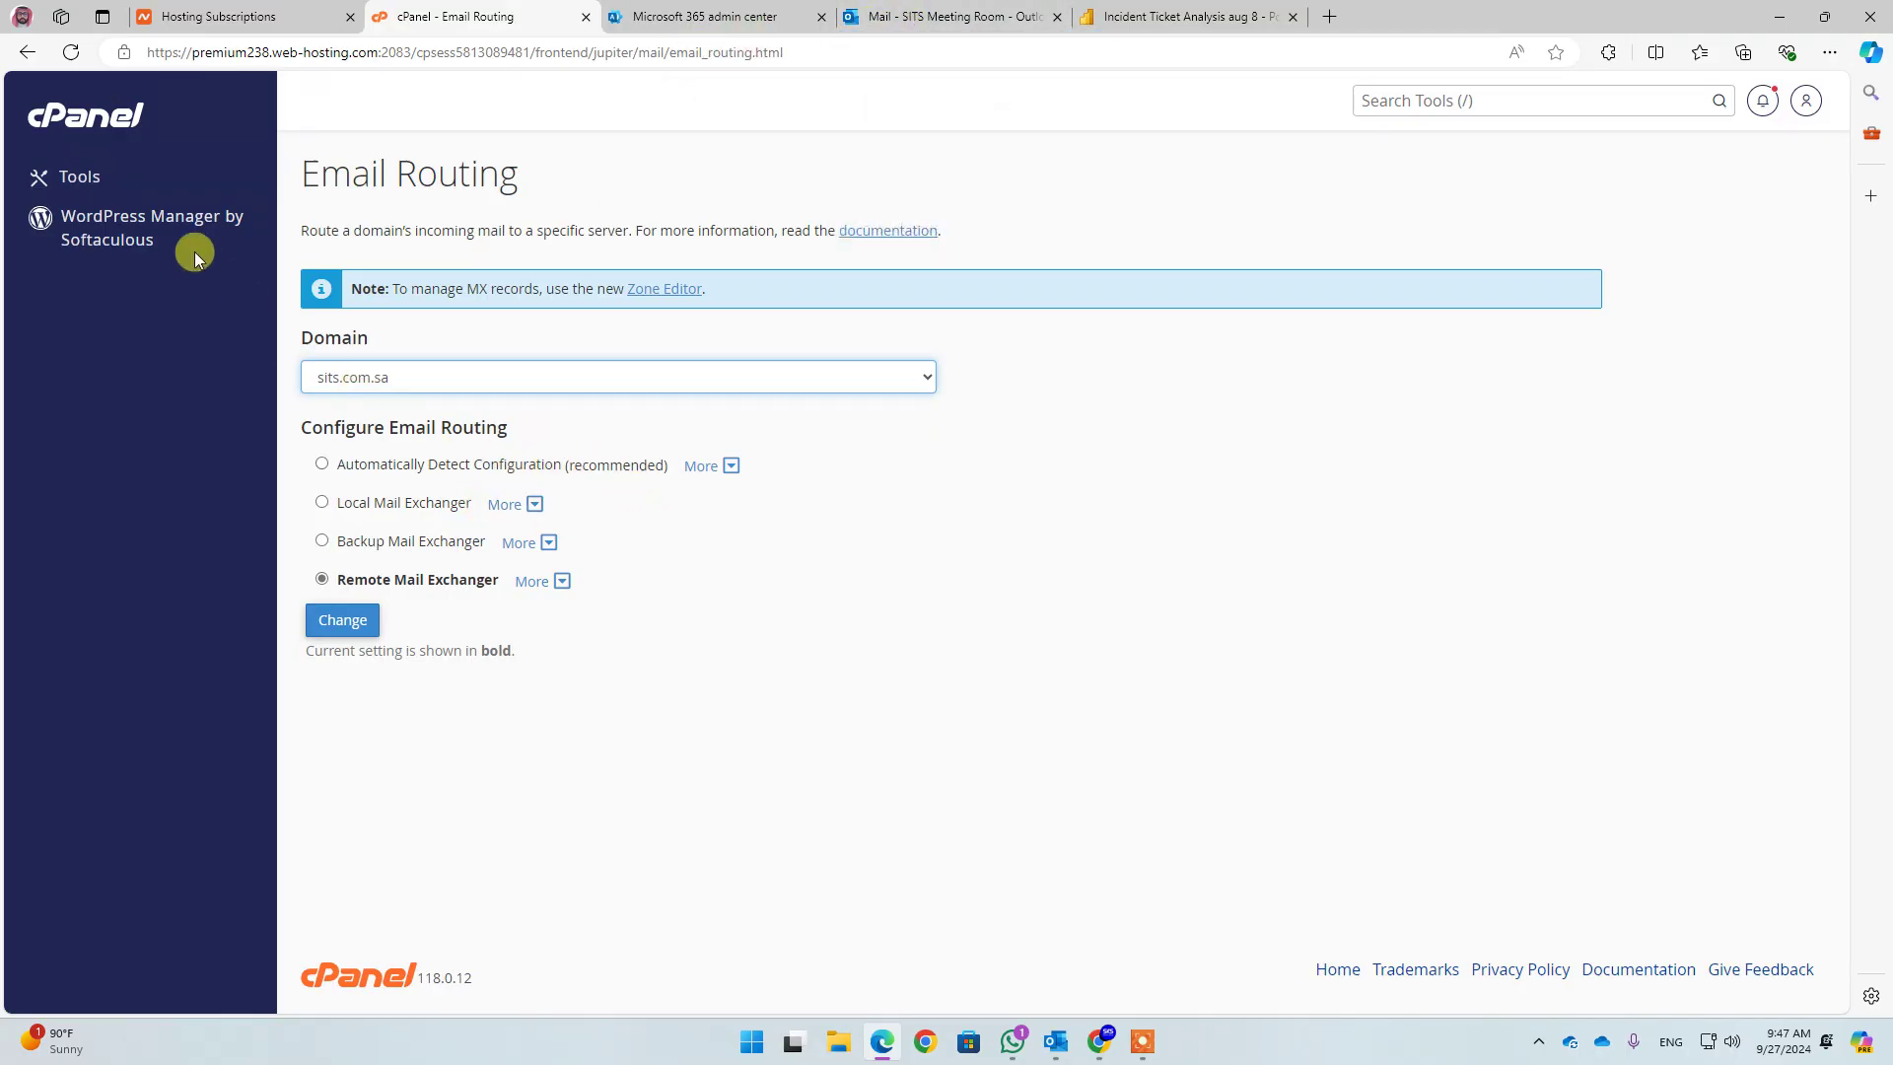
click(98, 123)
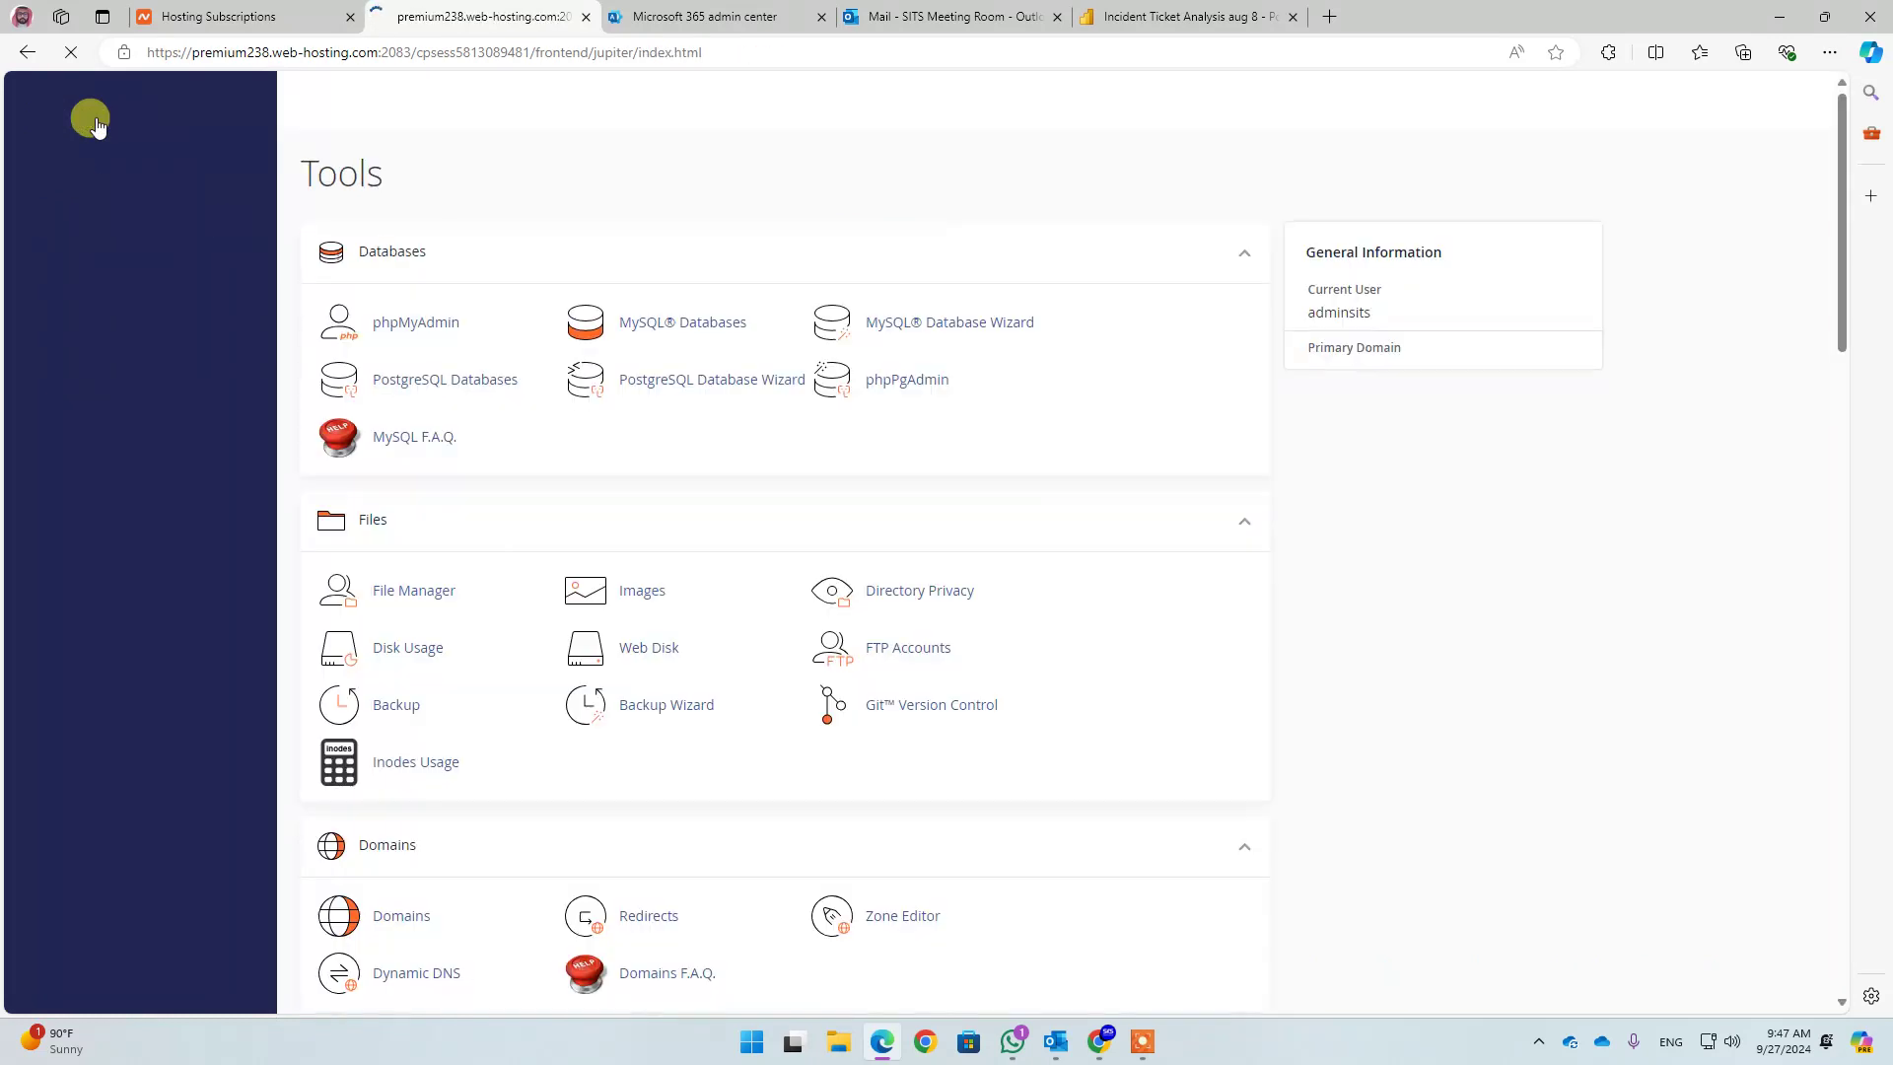
Open Jellyfish Spam Protection and locate the sits.com.sa and sits.sa domains
scroll(582, 368, down, 5)
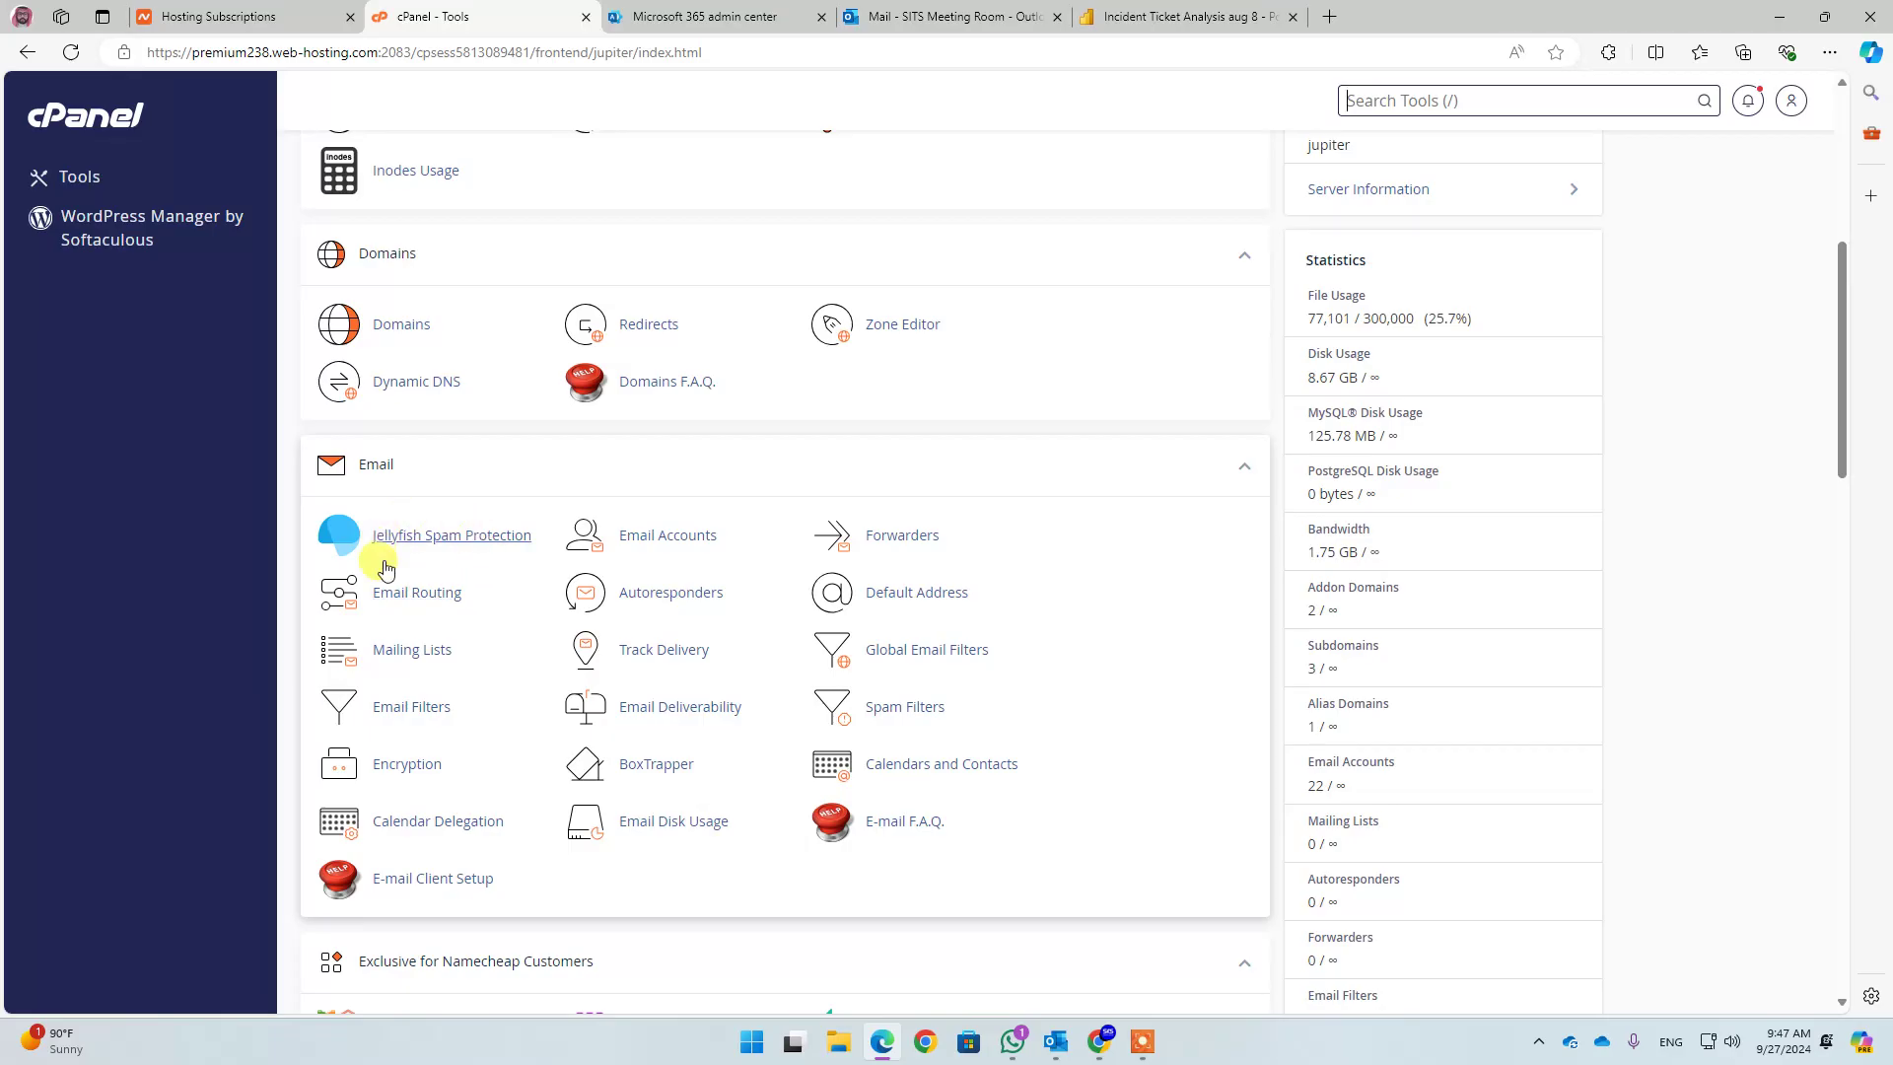
click(453, 547)
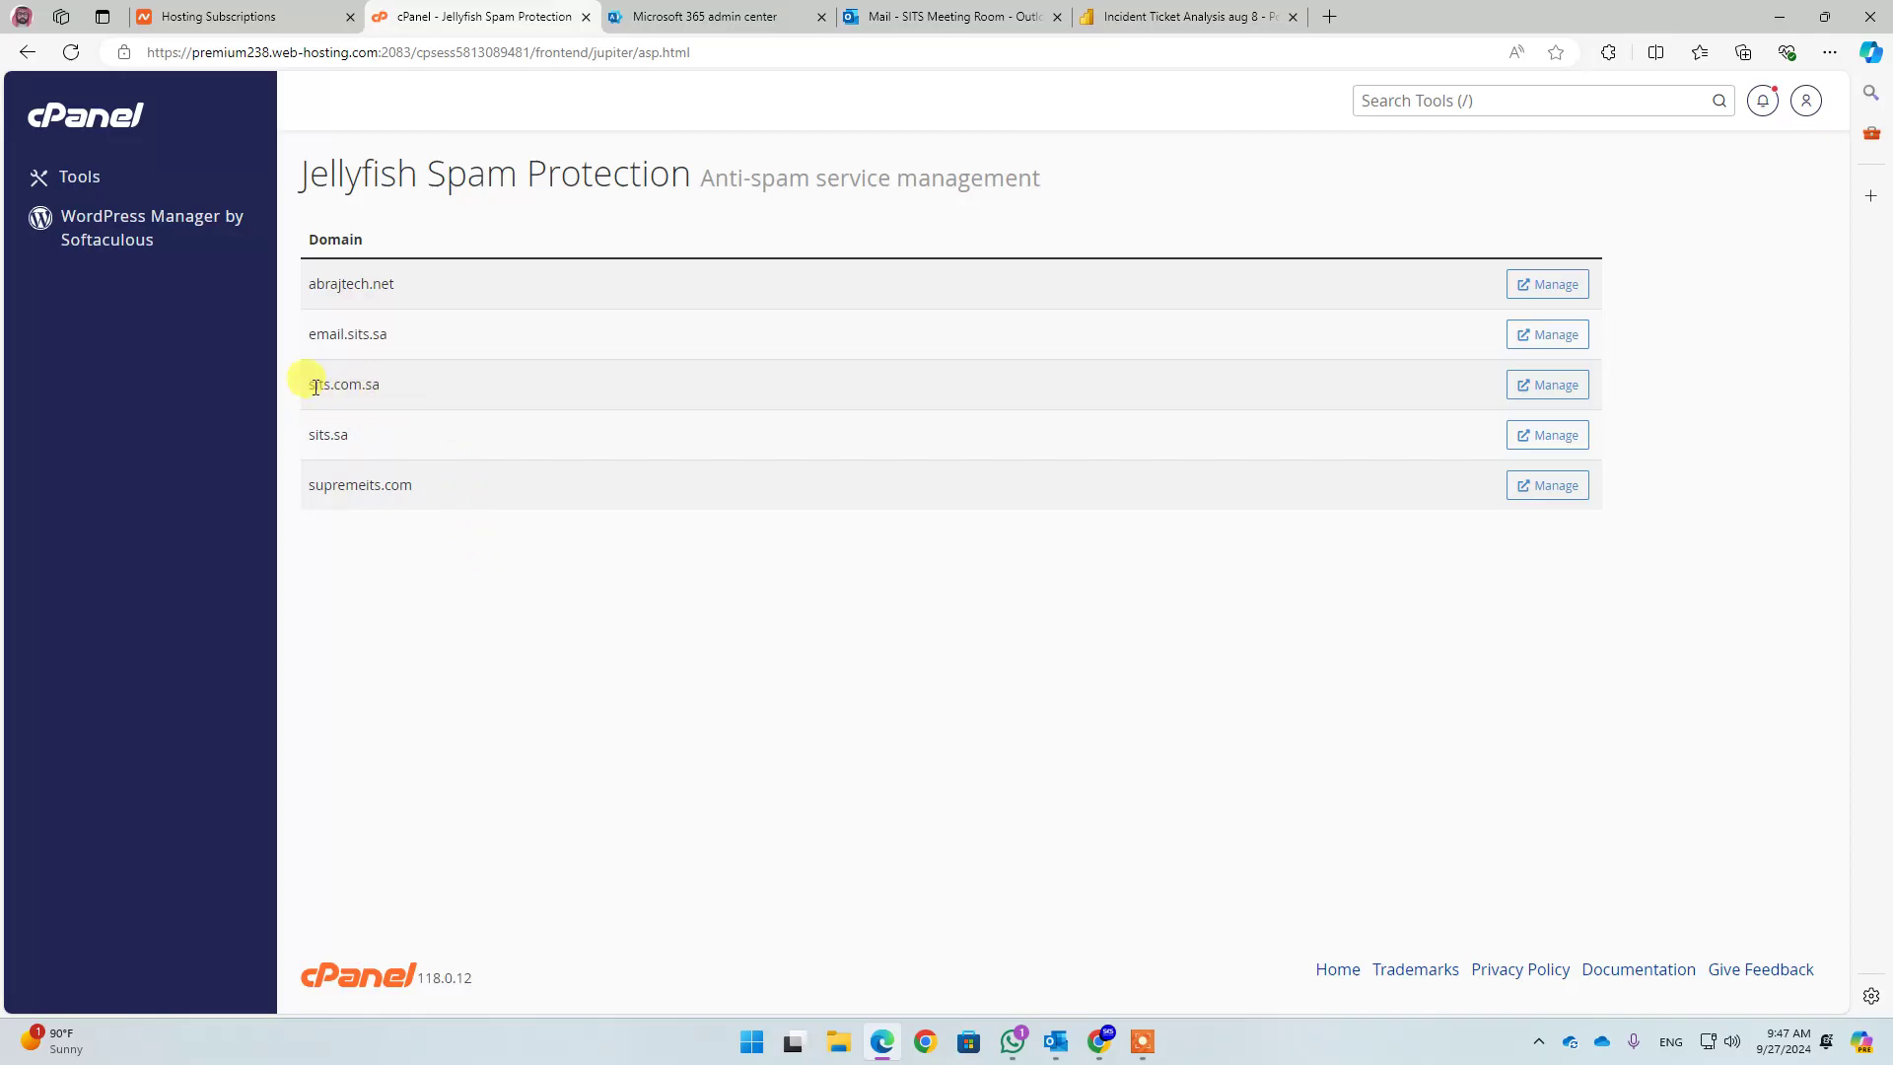
drag(312, 385, 416, 391)
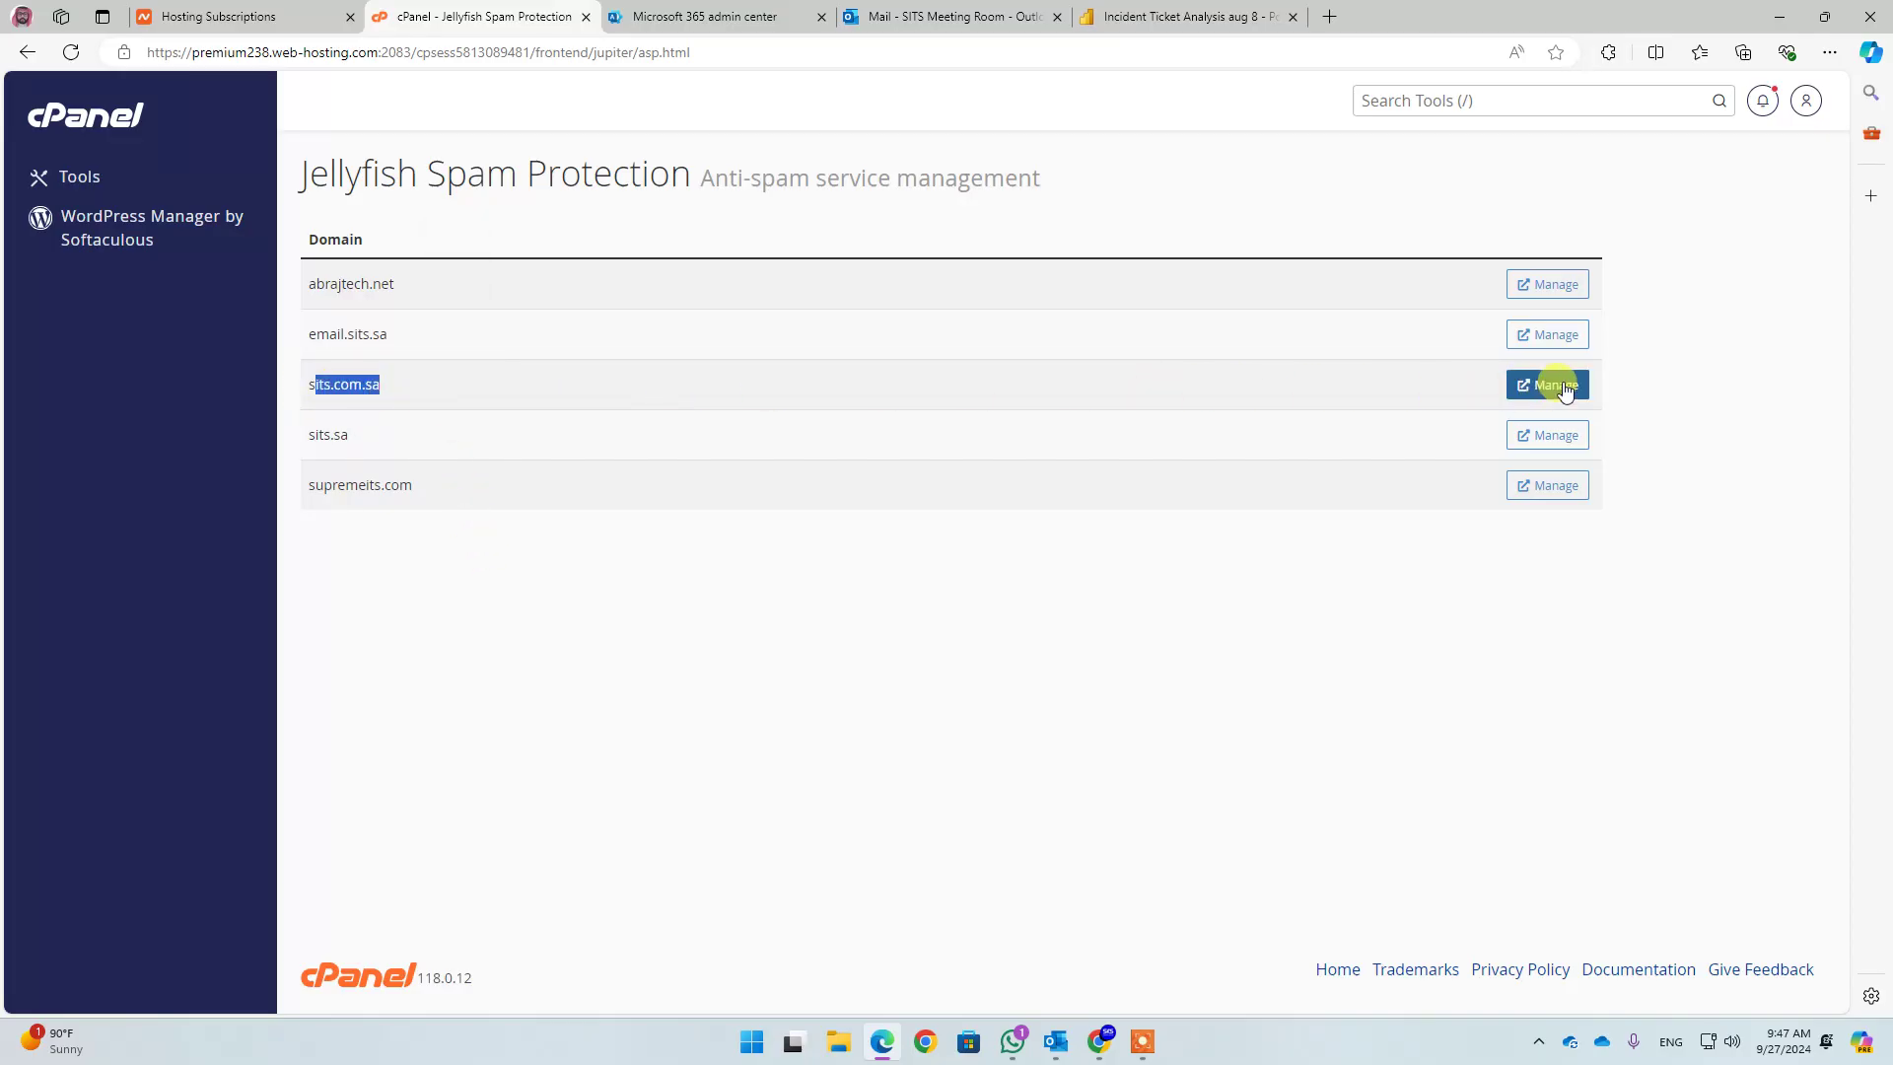
click(326, 434)
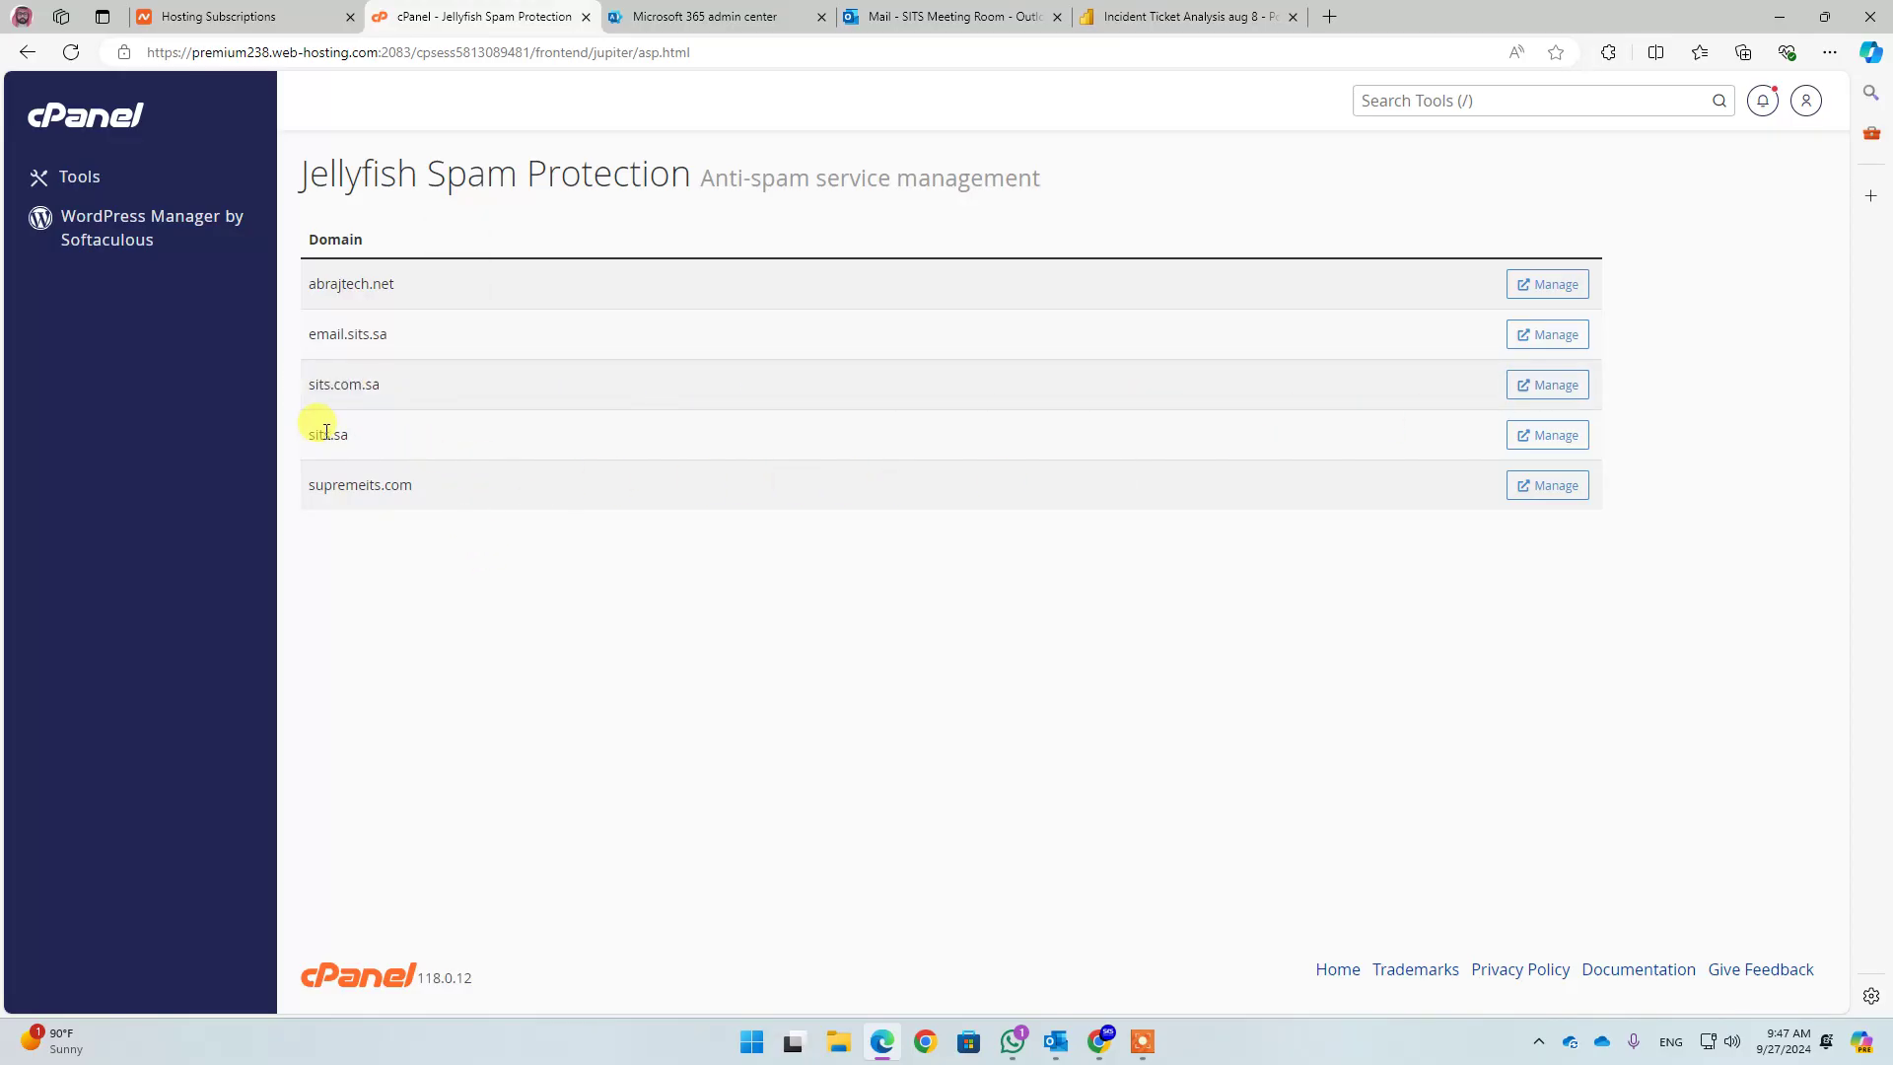
drag(306, 441, 364, 447)
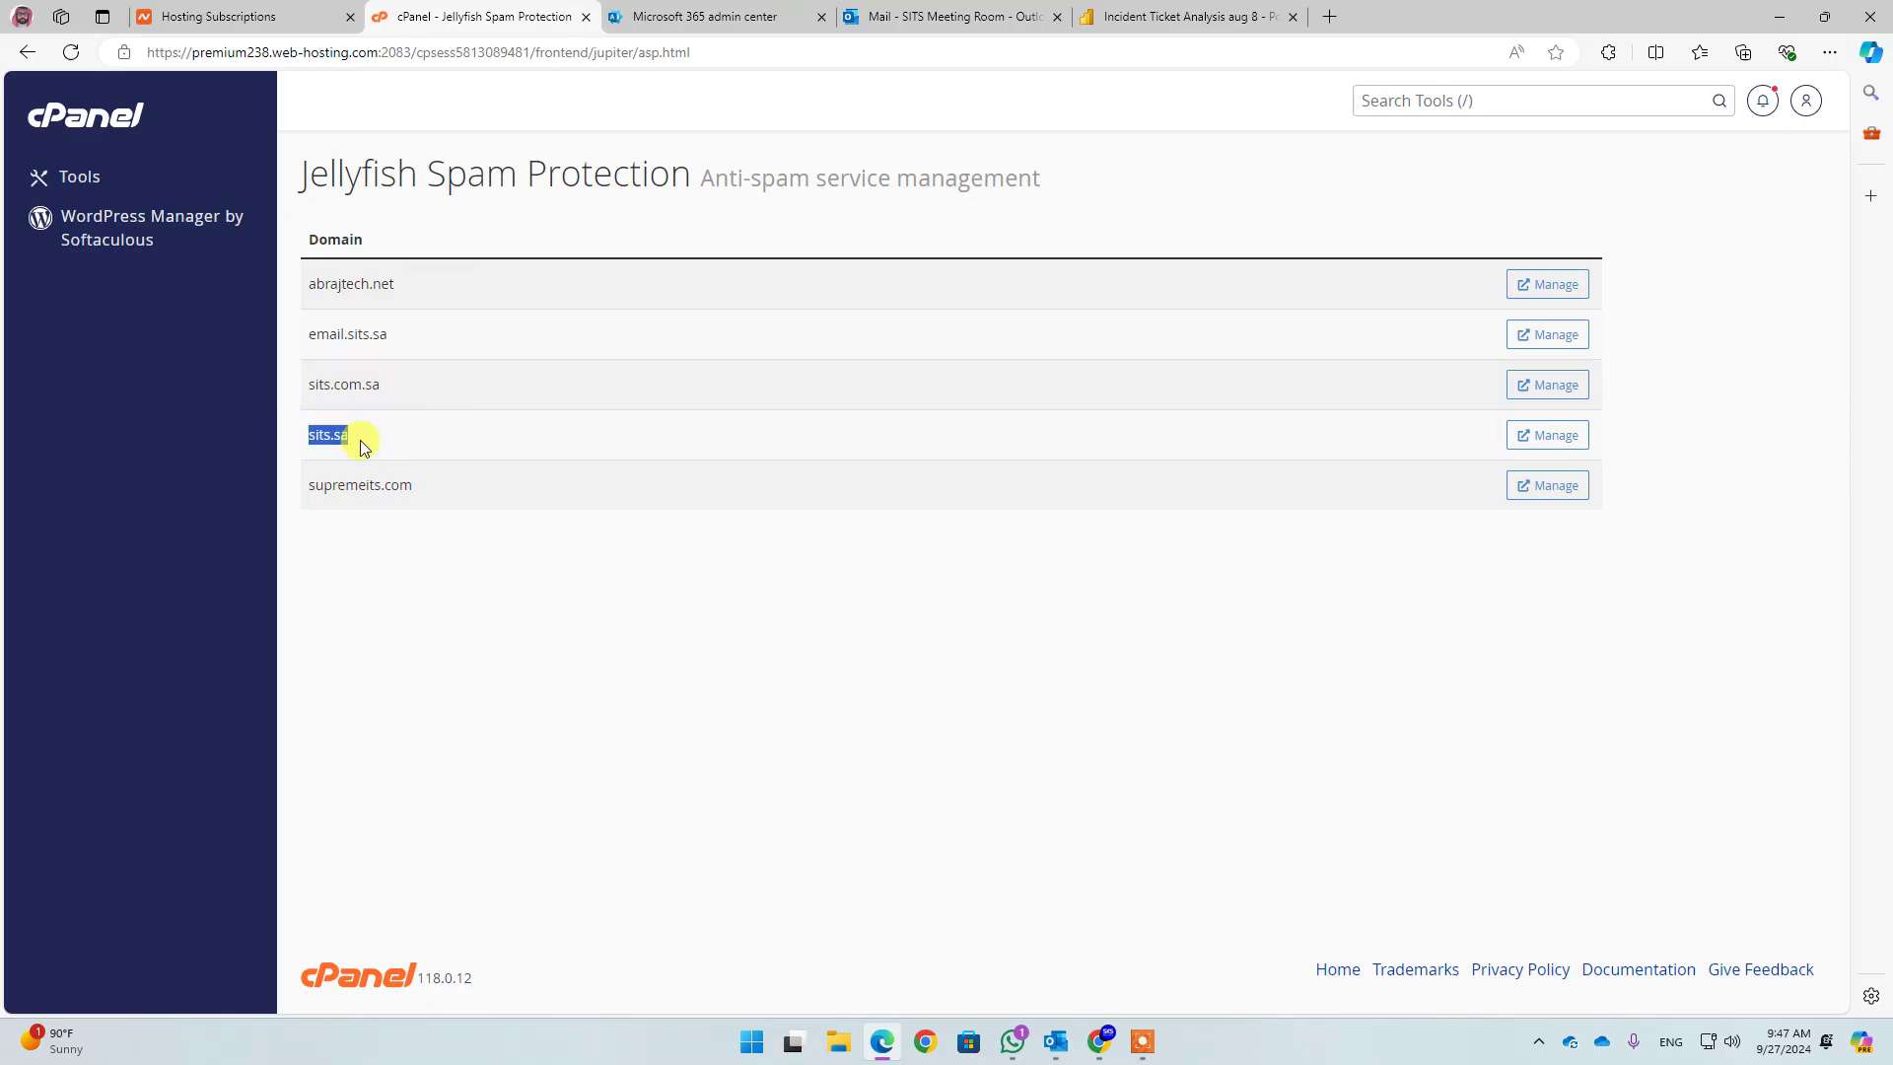
Verify sits.sa's Jellyfish acceptlist has an enabled rule for domain sits.com.sa, then close it
click(1568, 437)
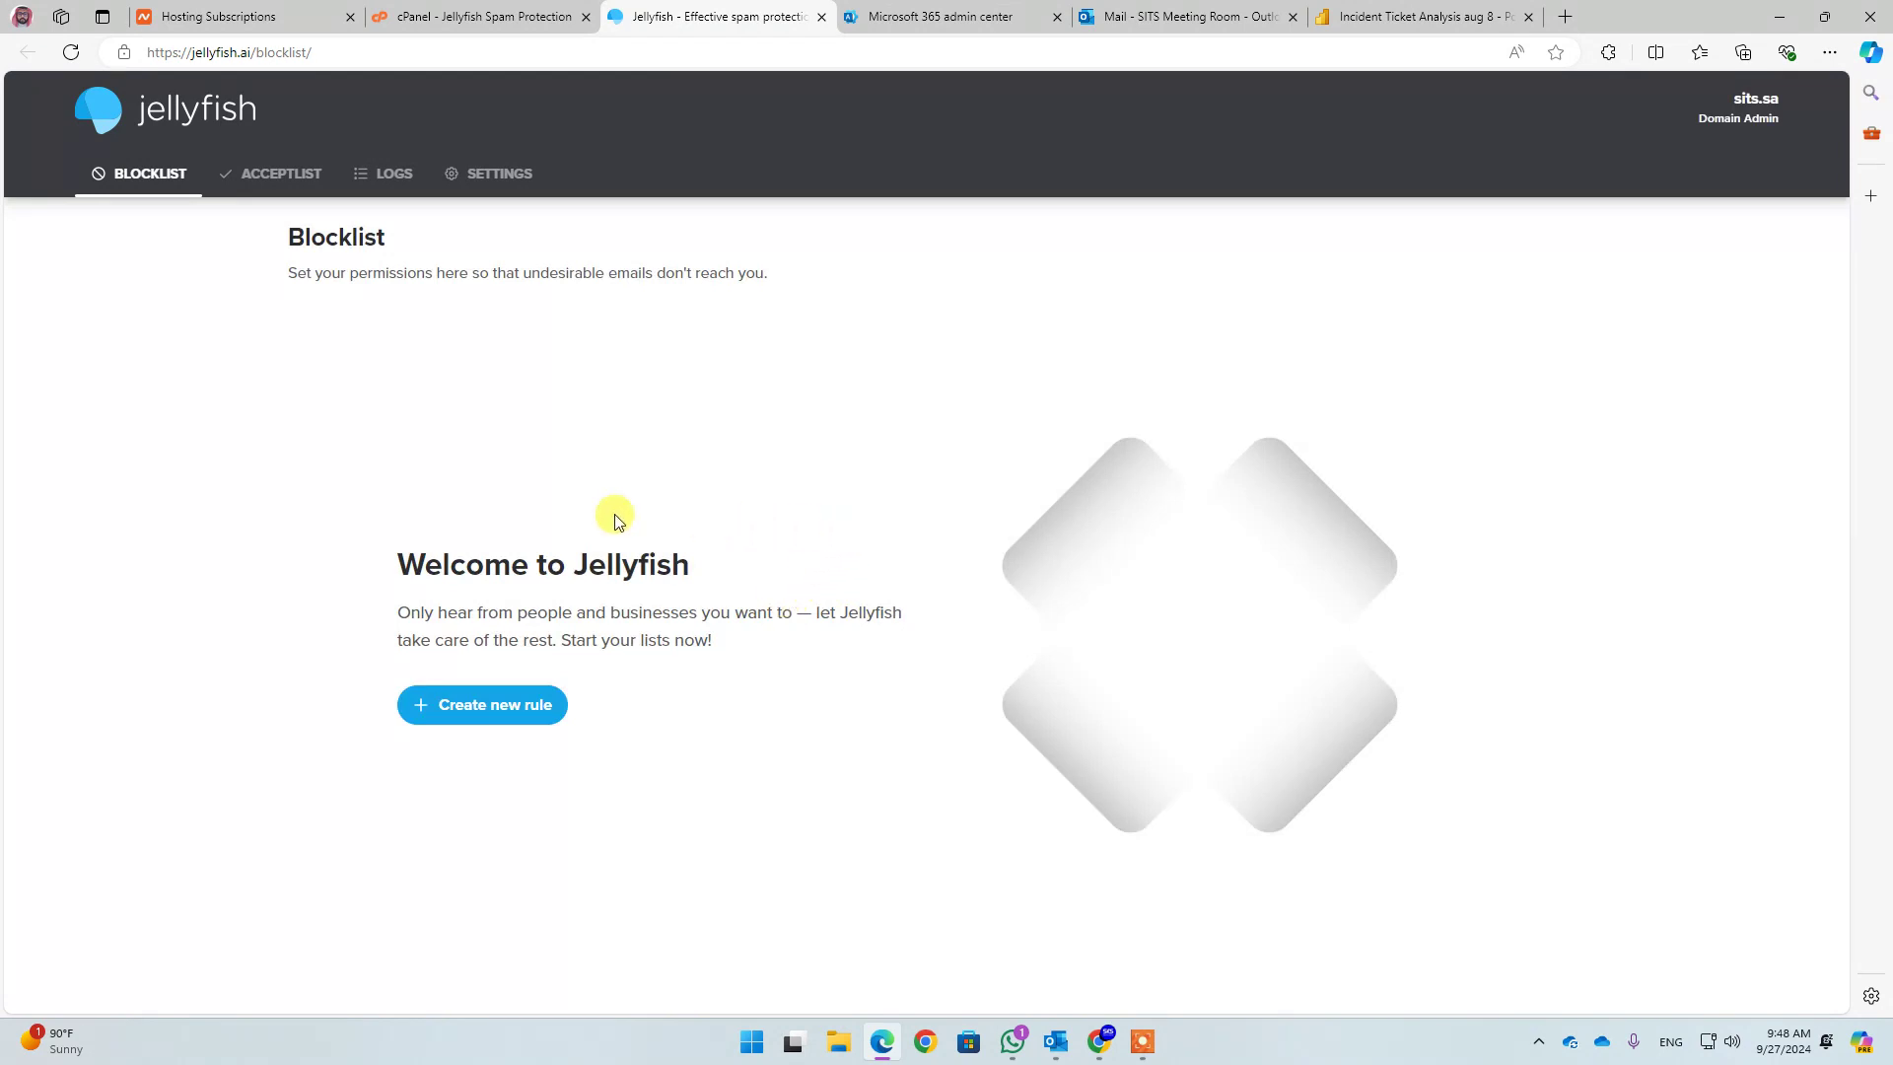
click(274, 179)
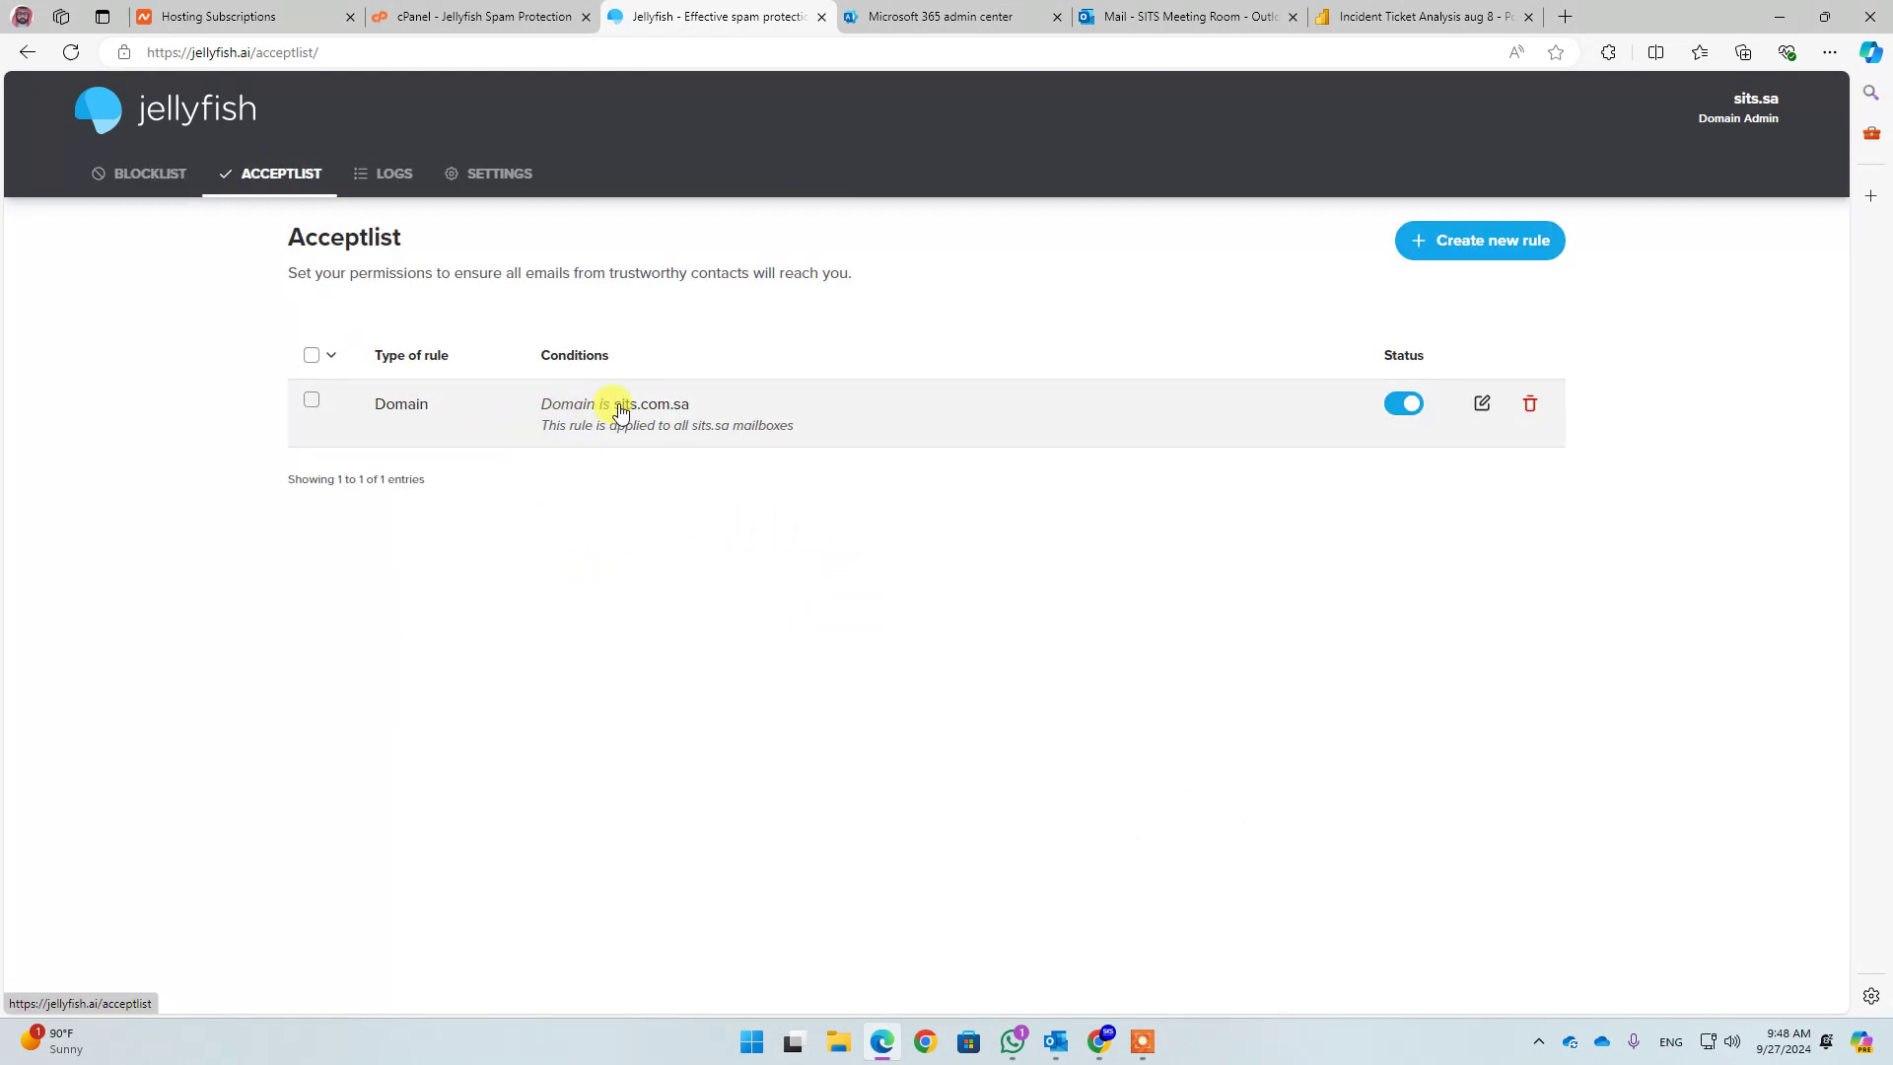
drag(619, 405, 769, 359)
click(685, 381)
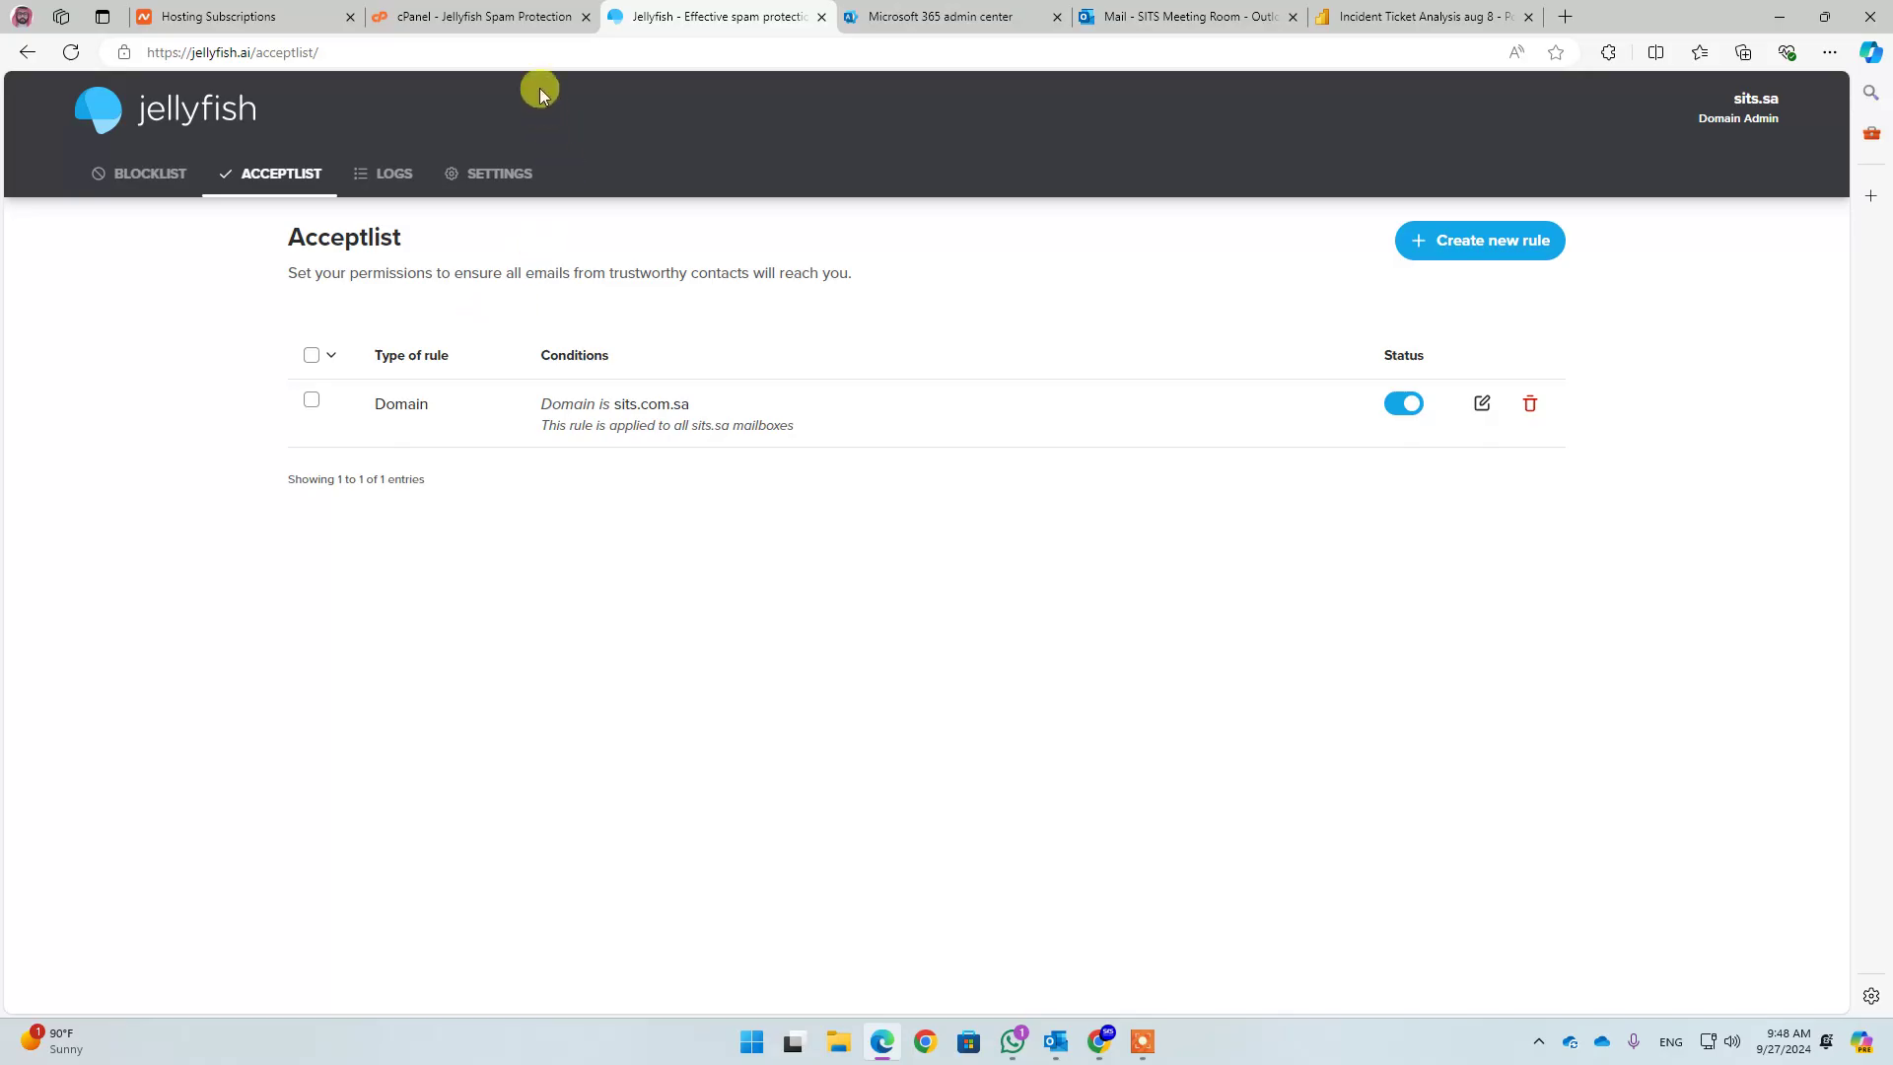
click(821, 16)
drag(318, 390, 392, 385)
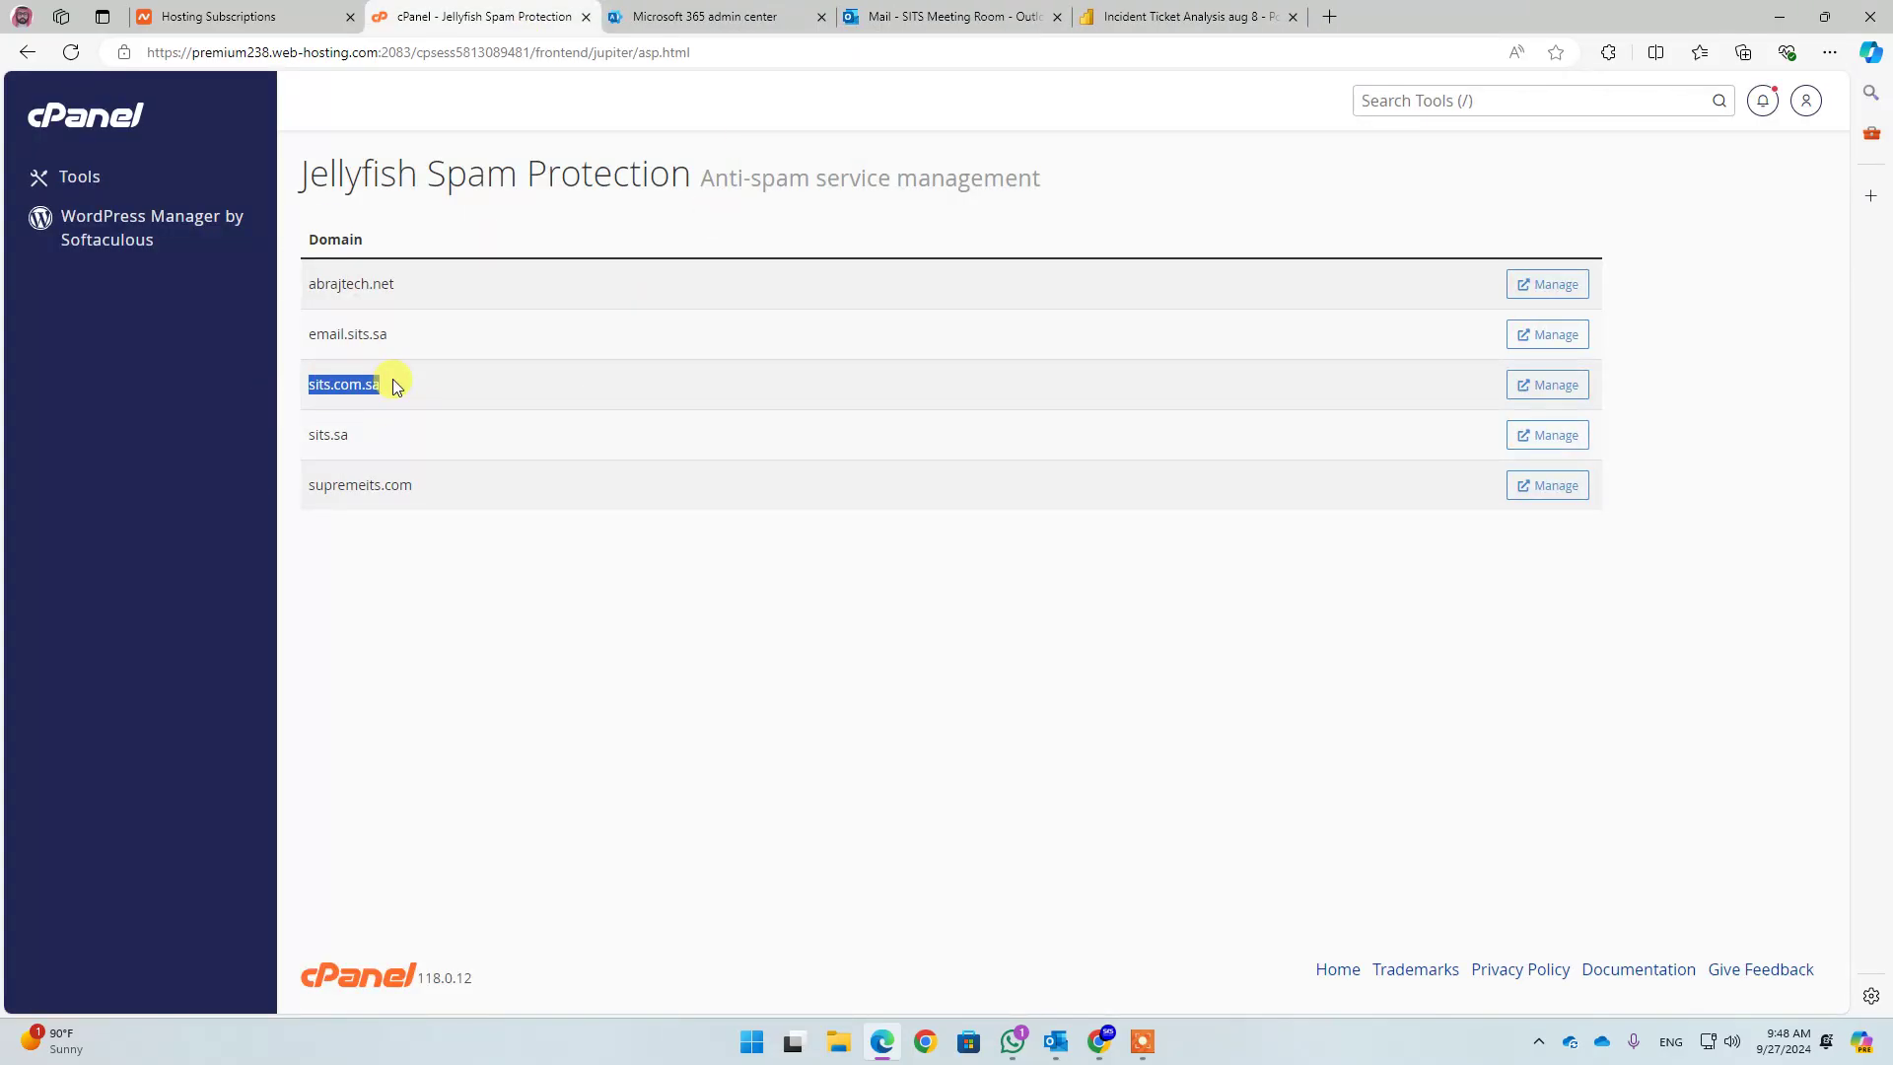
Check sits.com.sa's Jellyfish acceptlist, holding one sits.sa sender-address rule, then return to cPanel Tools
click(1560, 385)
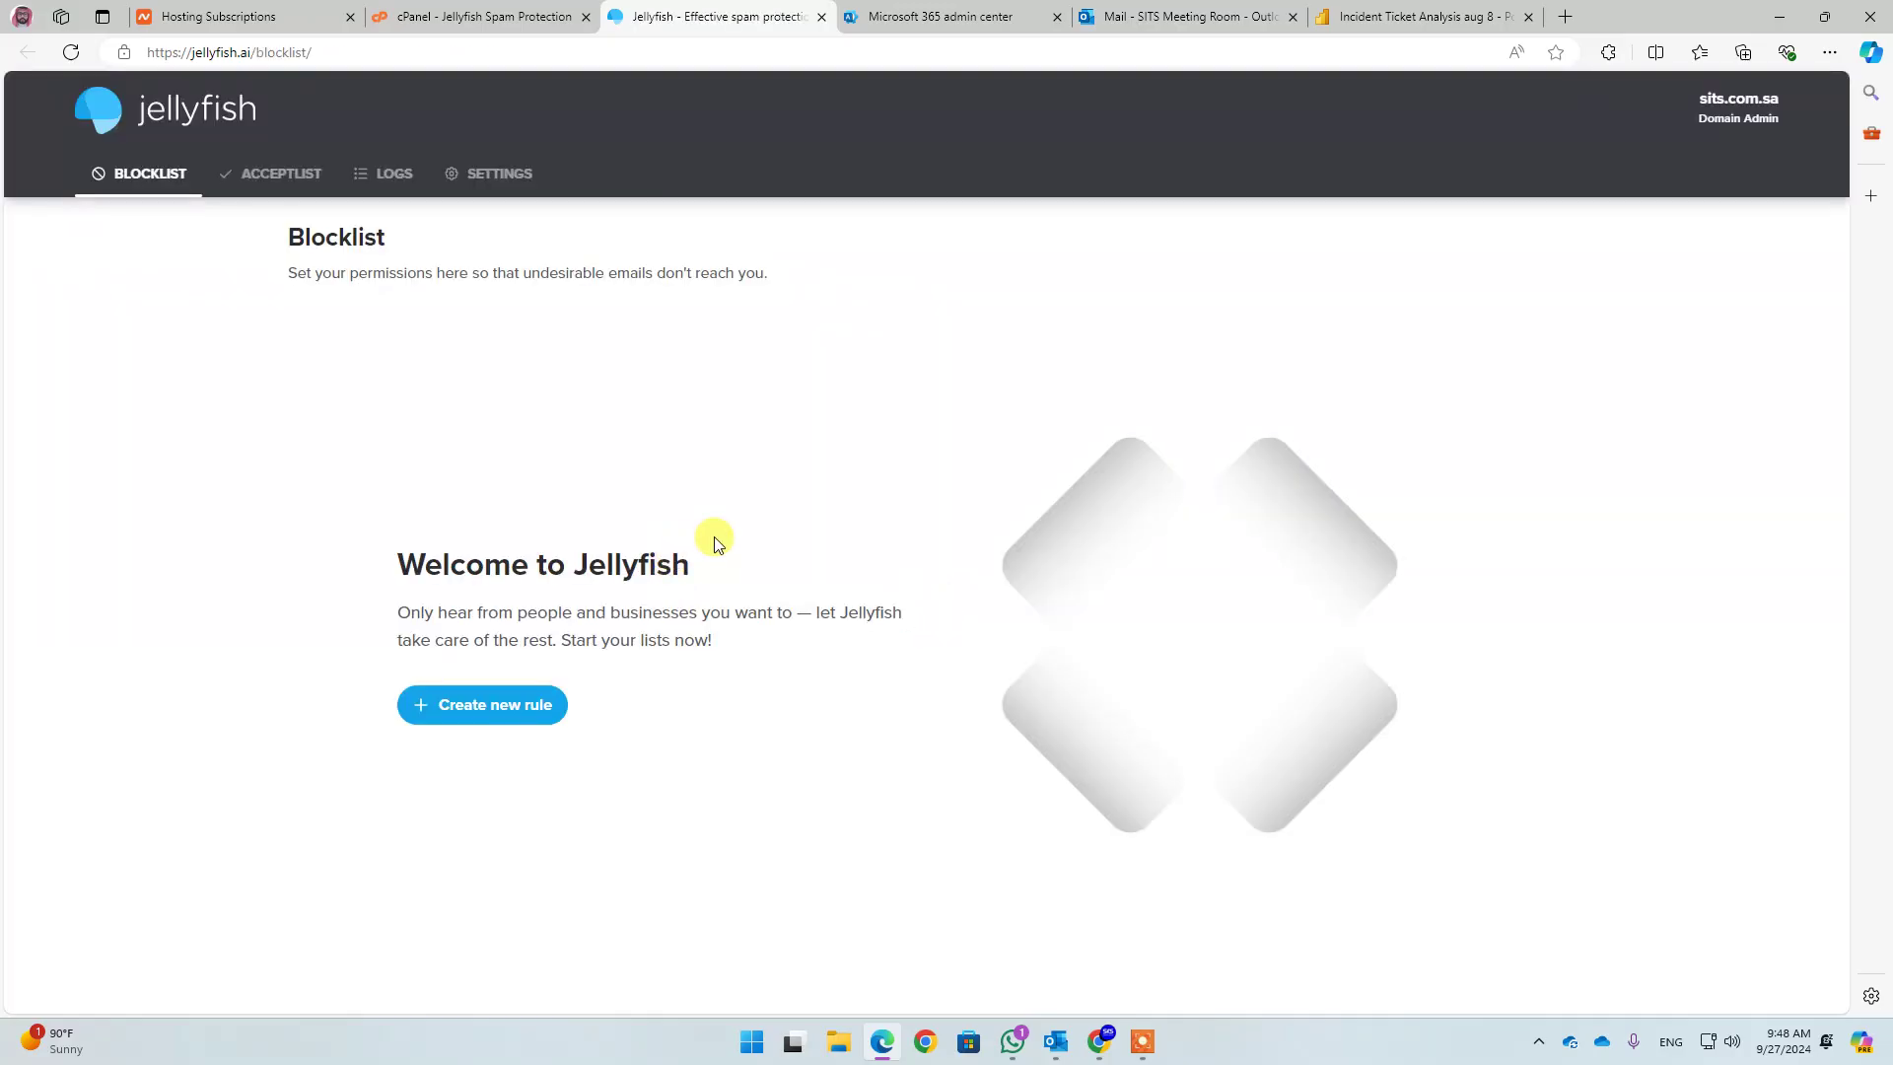
click(268, 173)
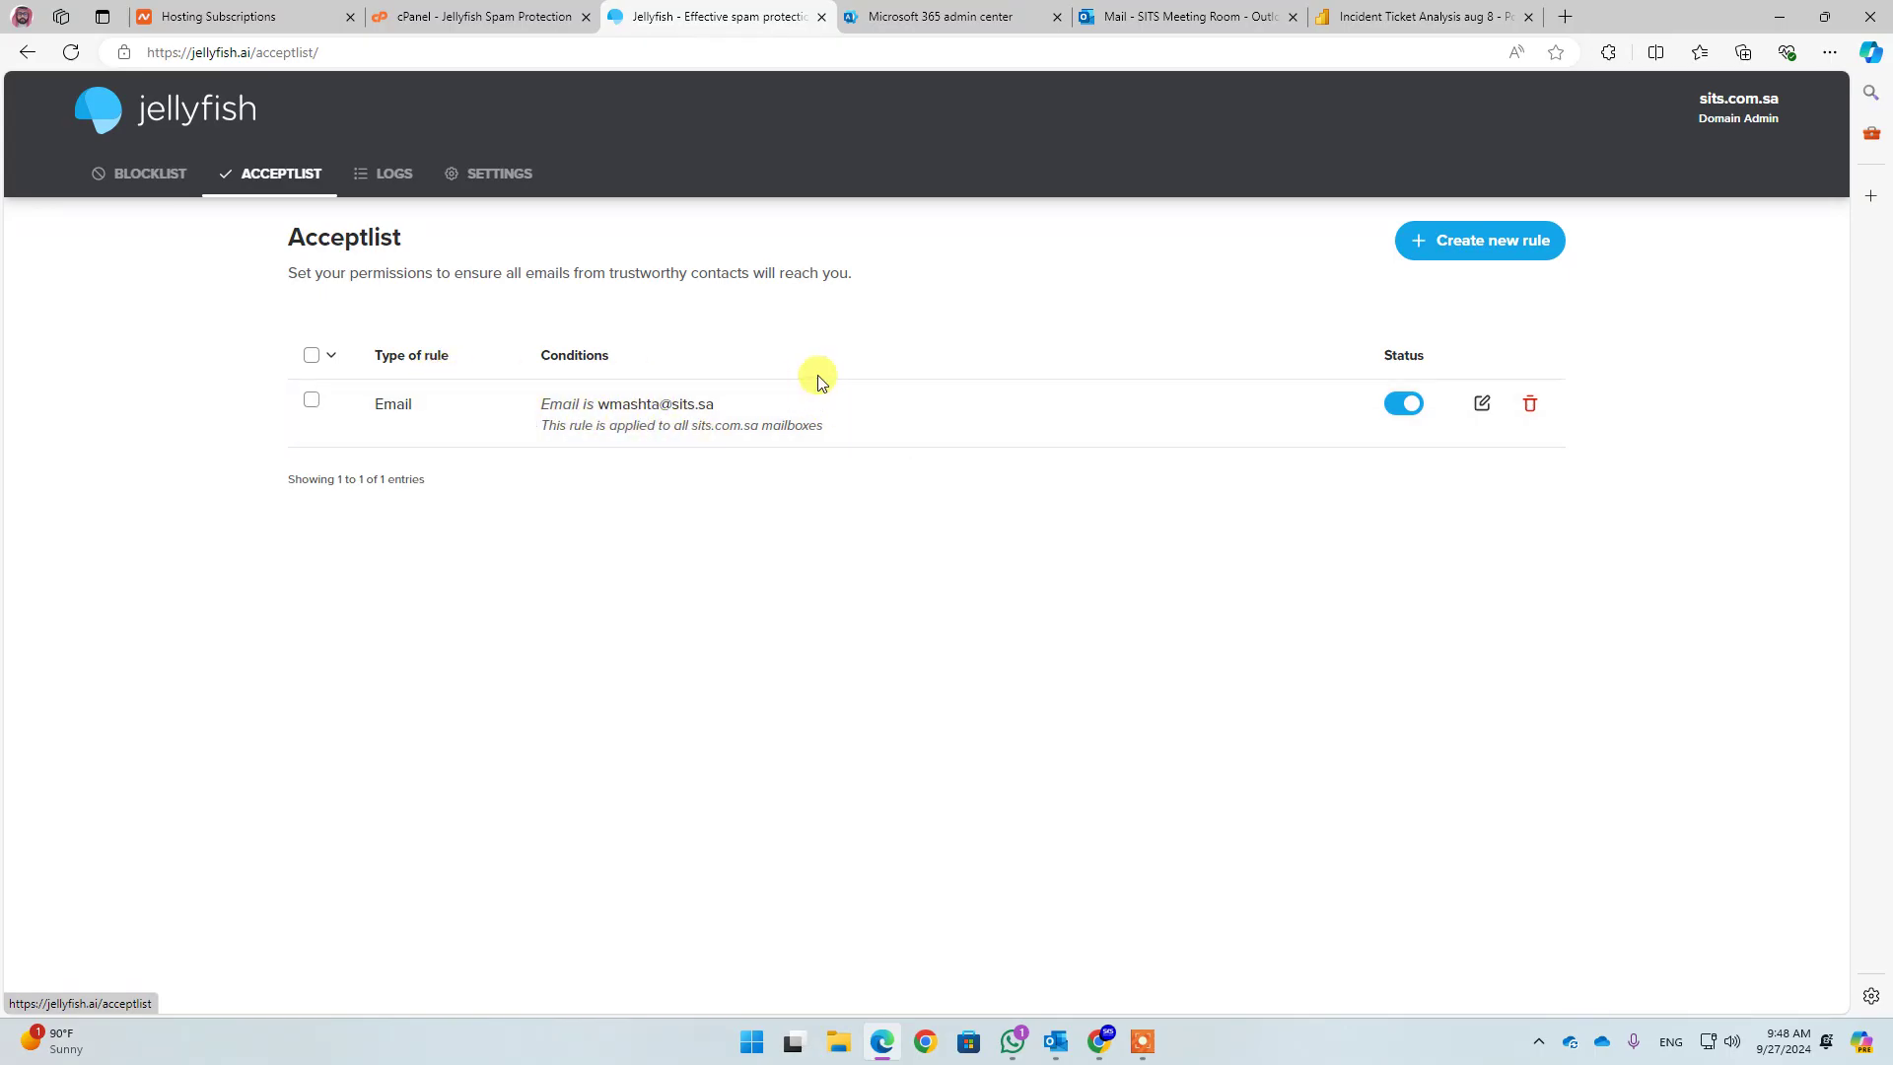
click(469, 27)
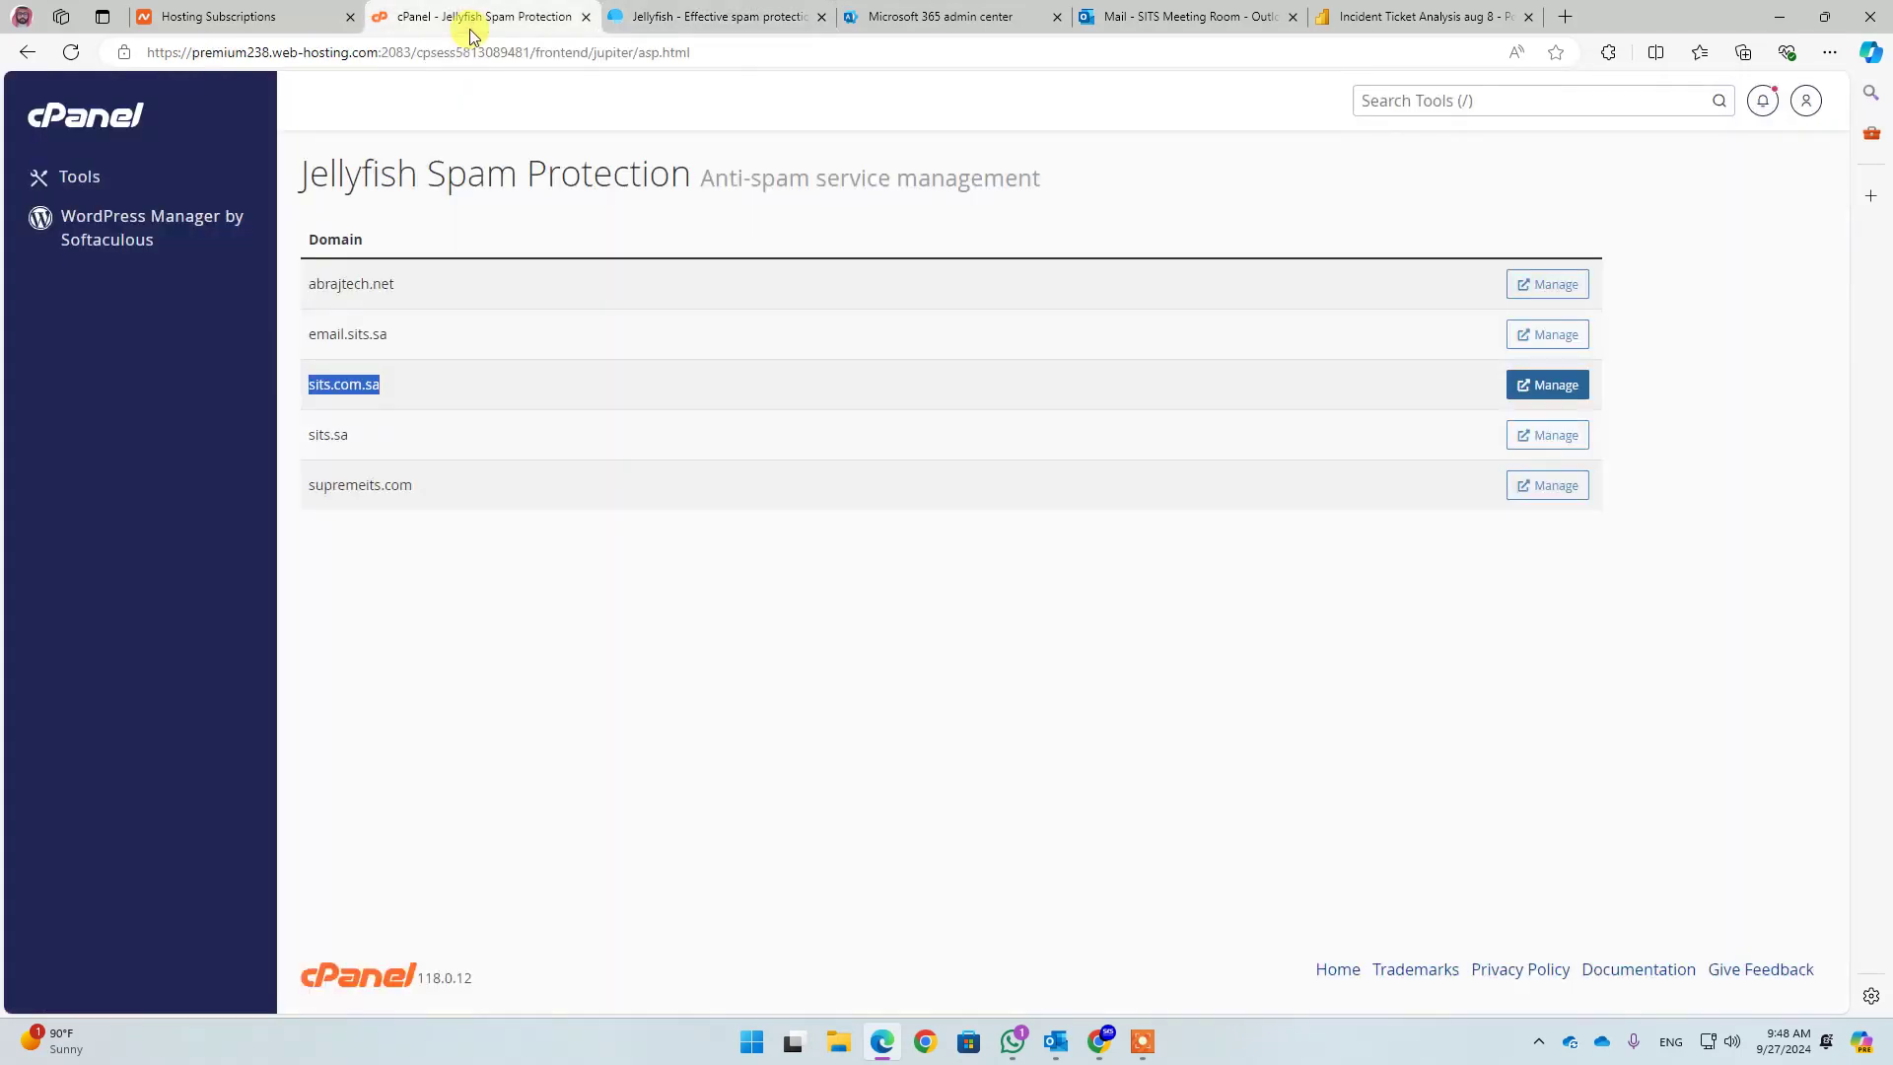
click(89, 126)
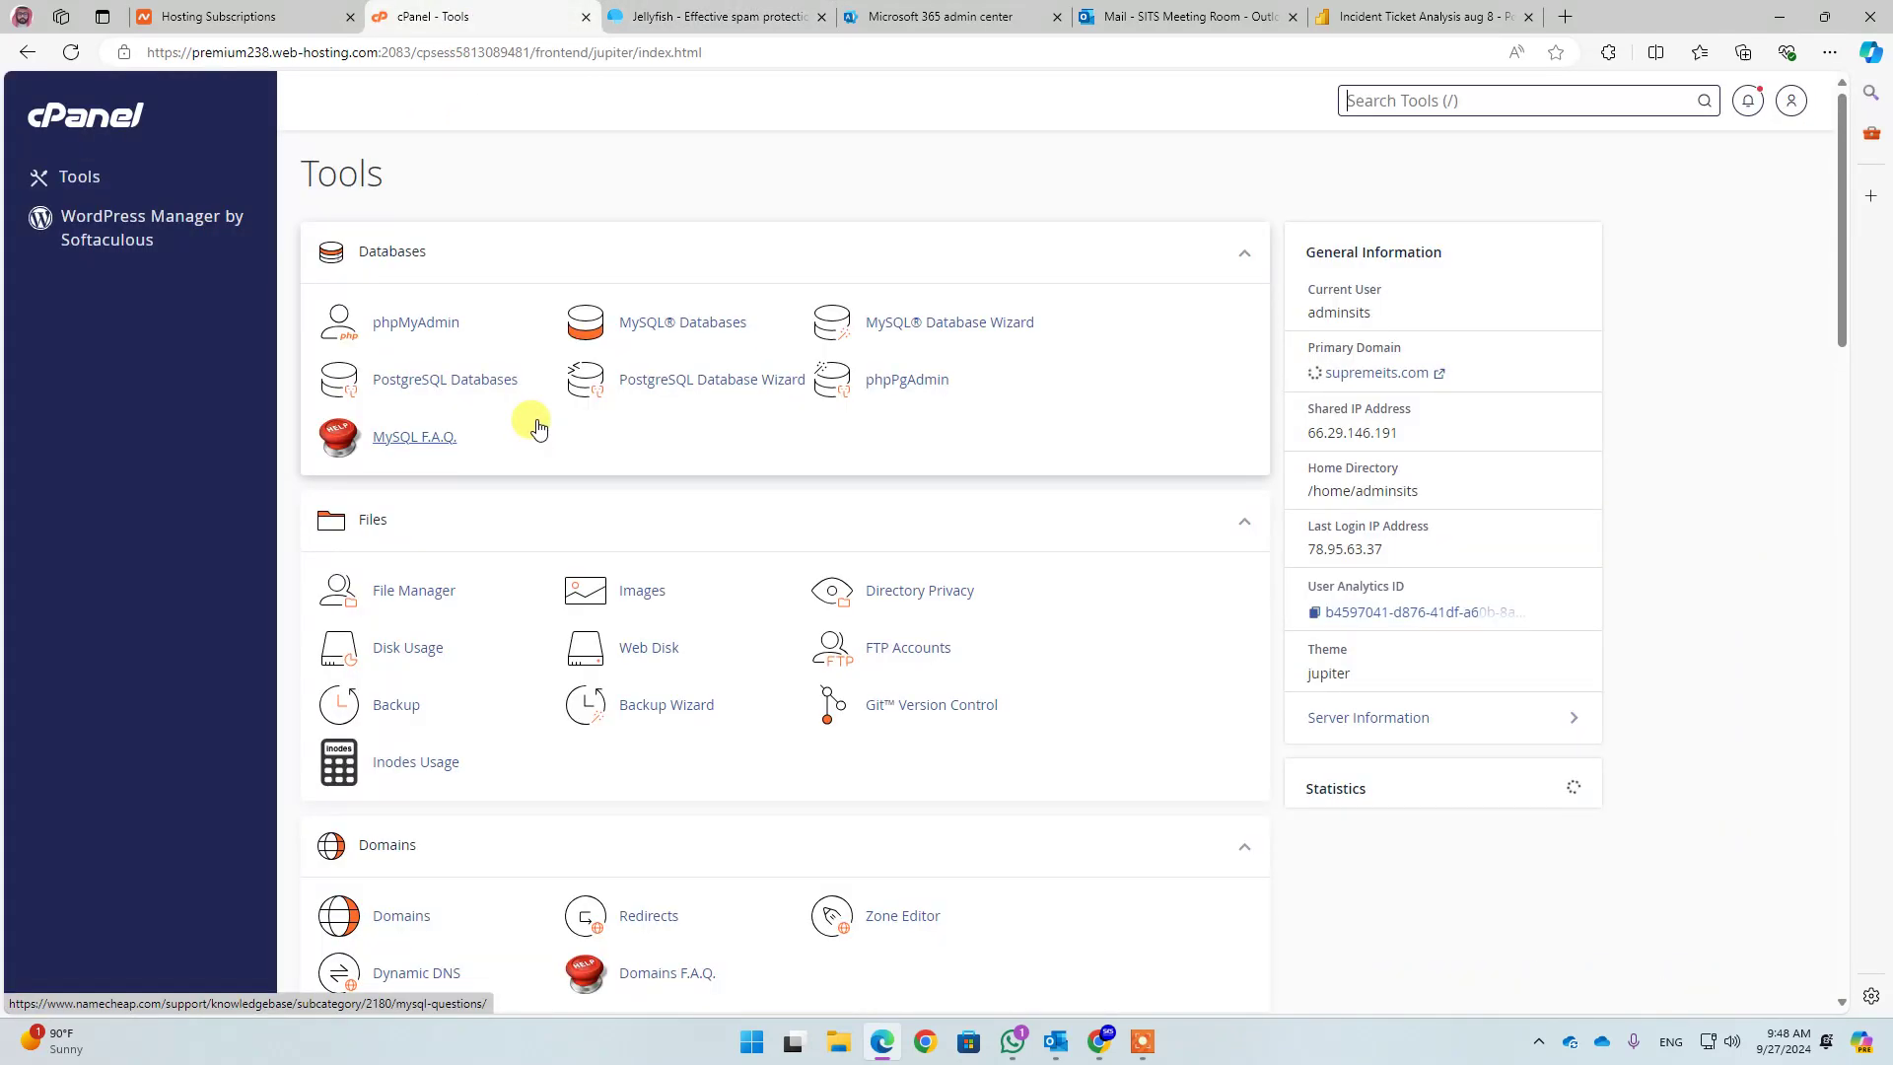
Verify that sits.com.sa's Email Routing shows Remote Mail Exchanger, then bring the Jellyfish acceptlist tab forward
scroll(538, 414, down, 3)
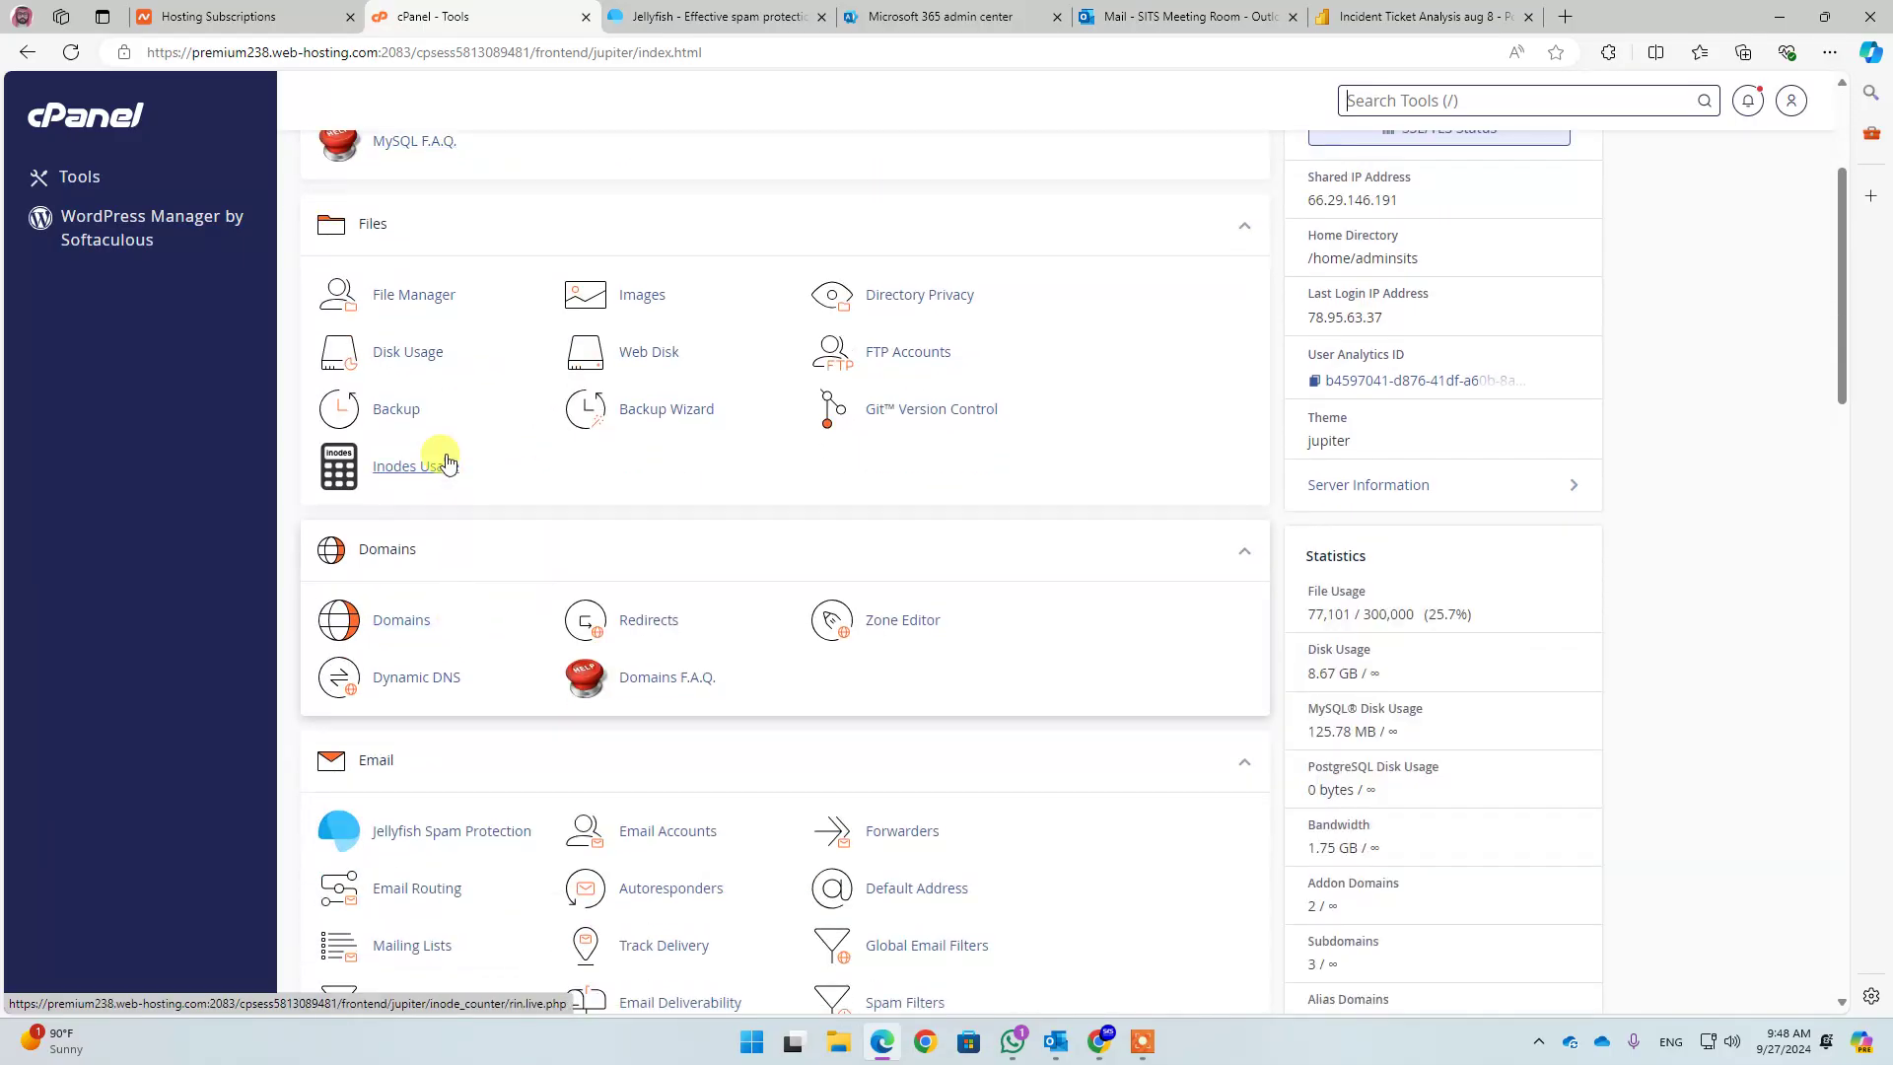
scroll(446, 463, down, 3)
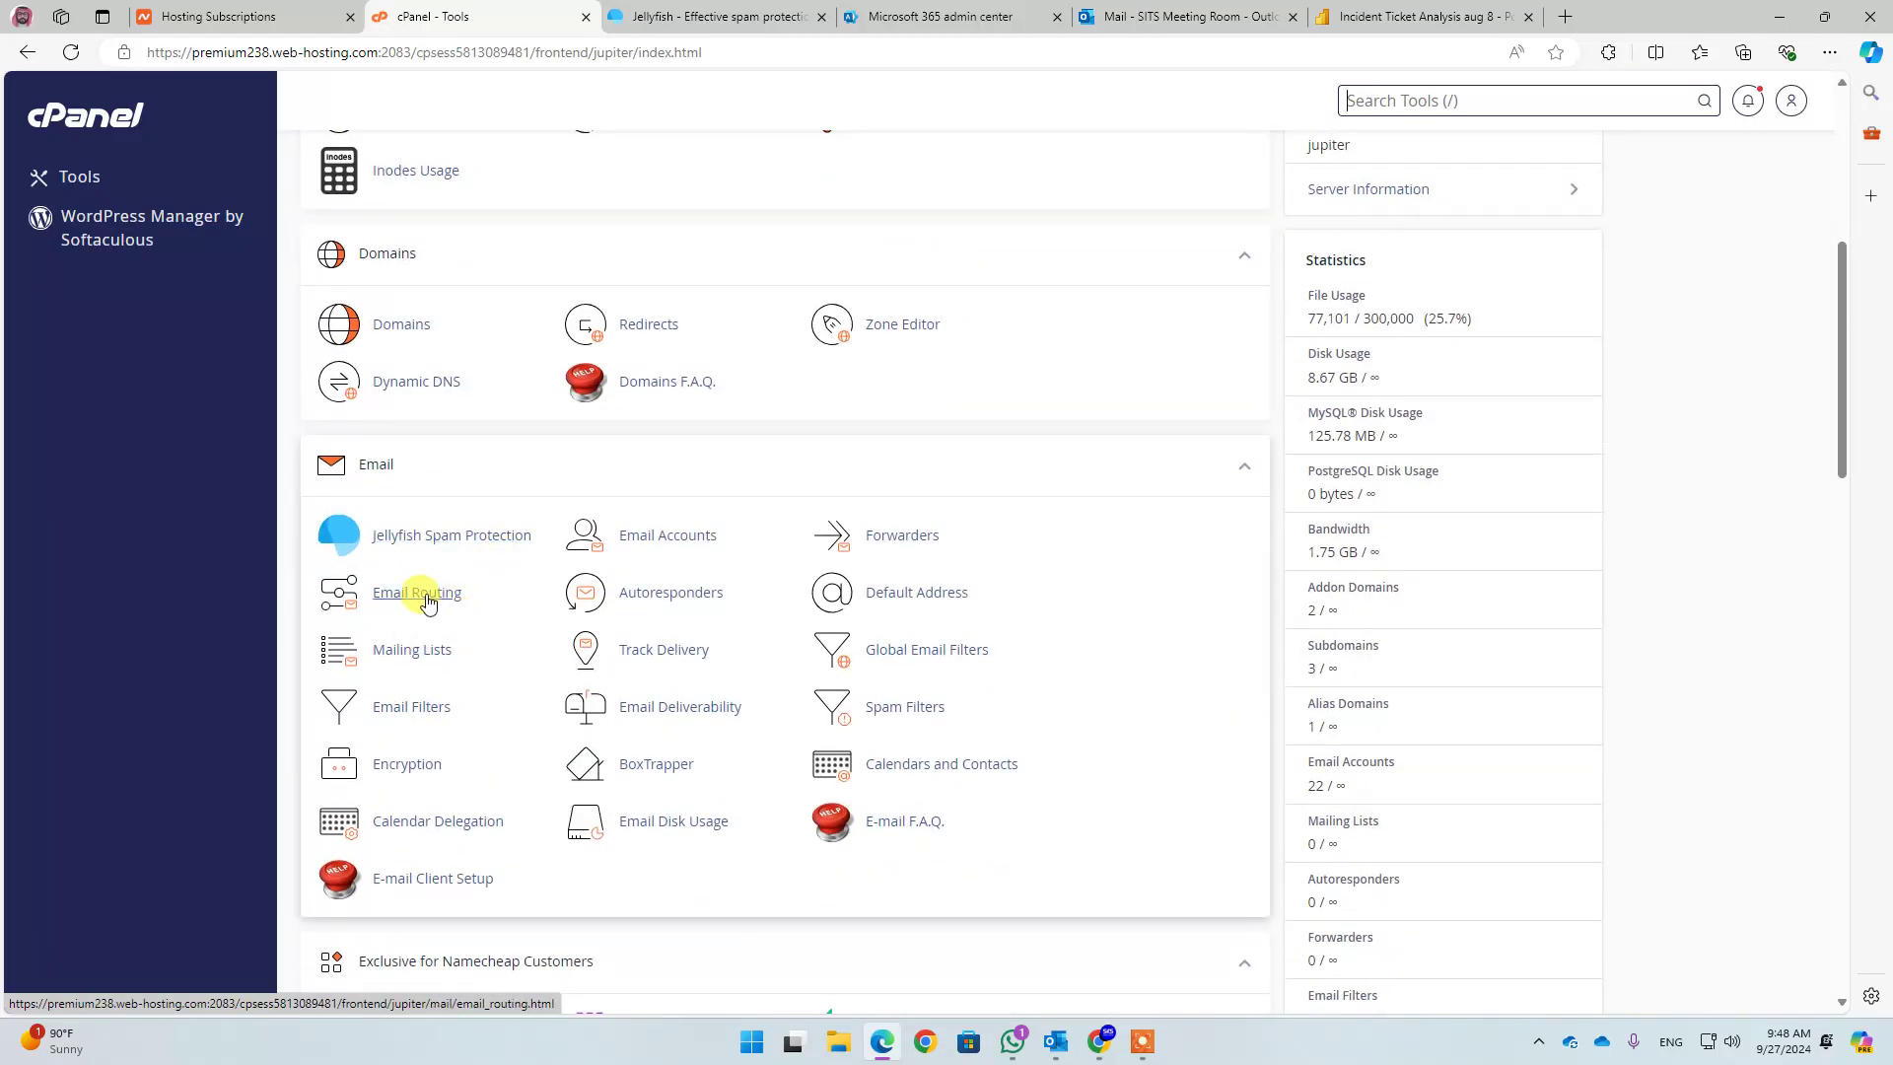
click(427, 601)
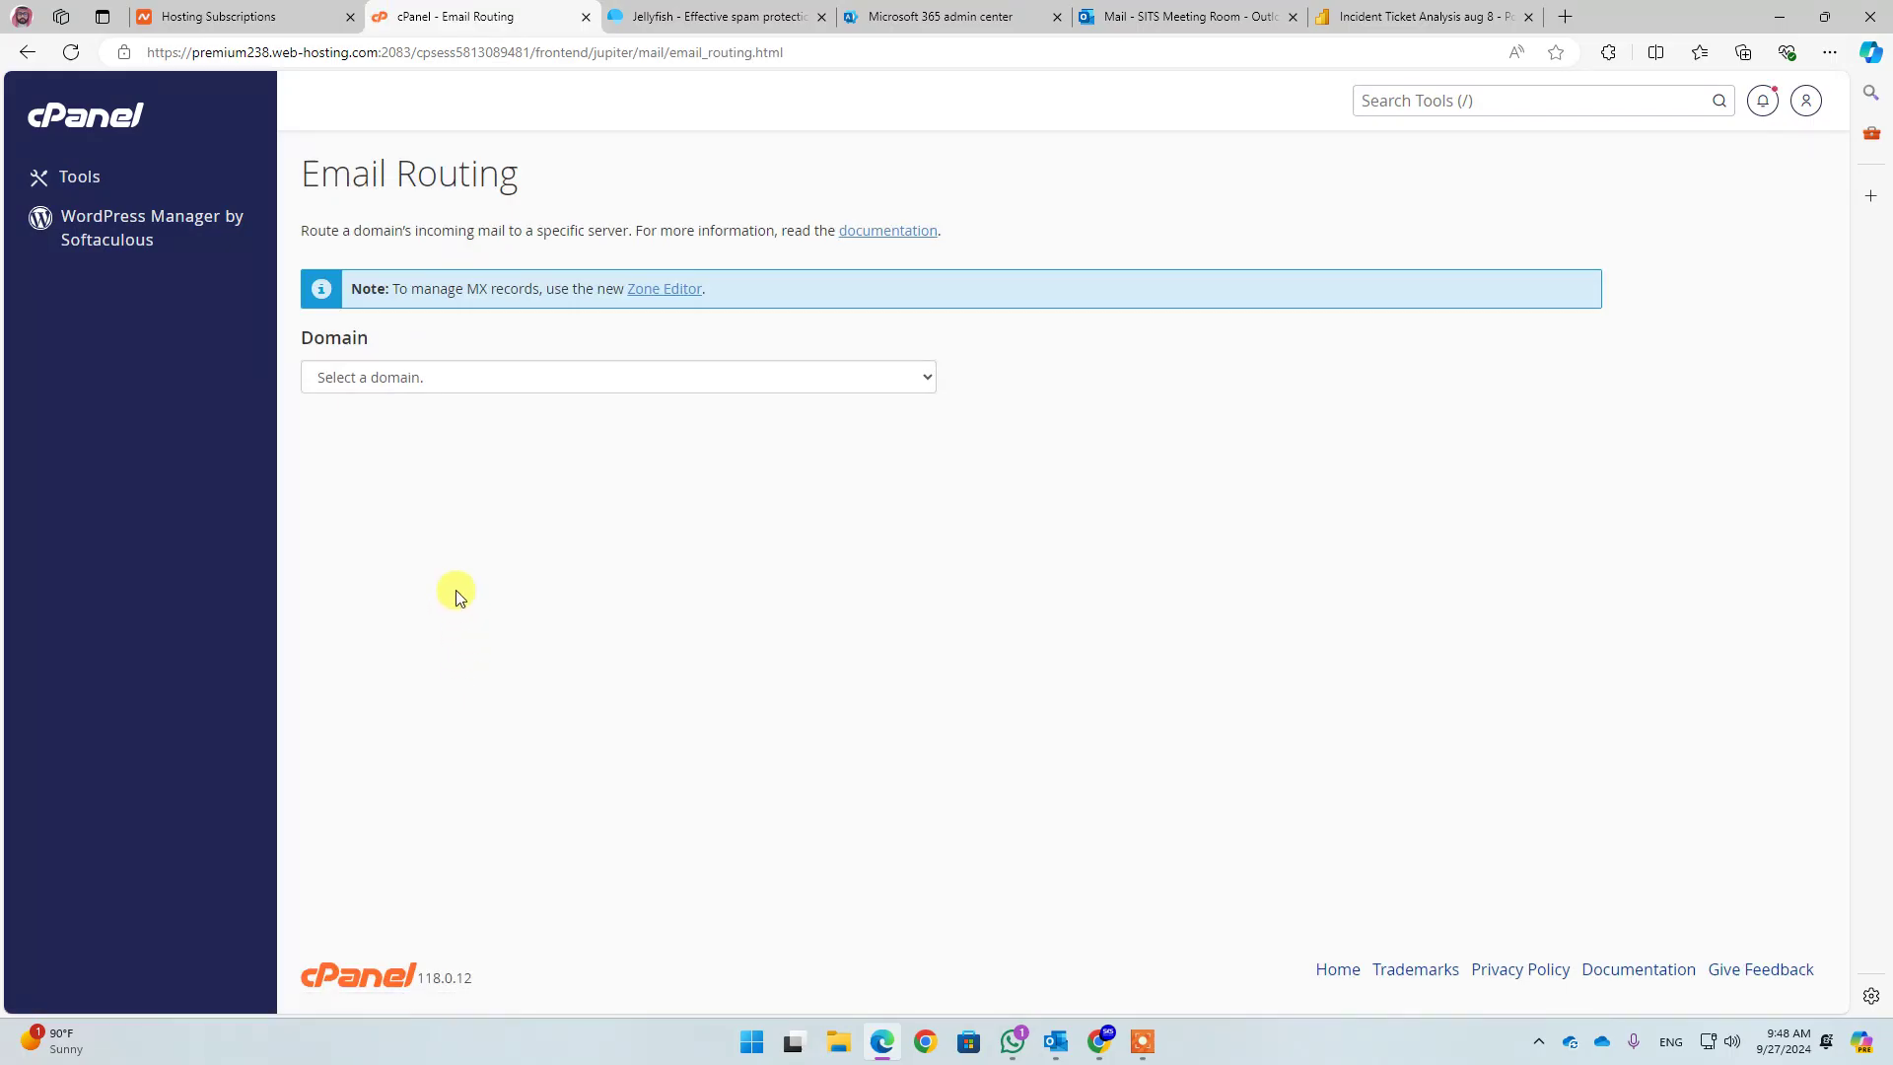
click(453, 381)
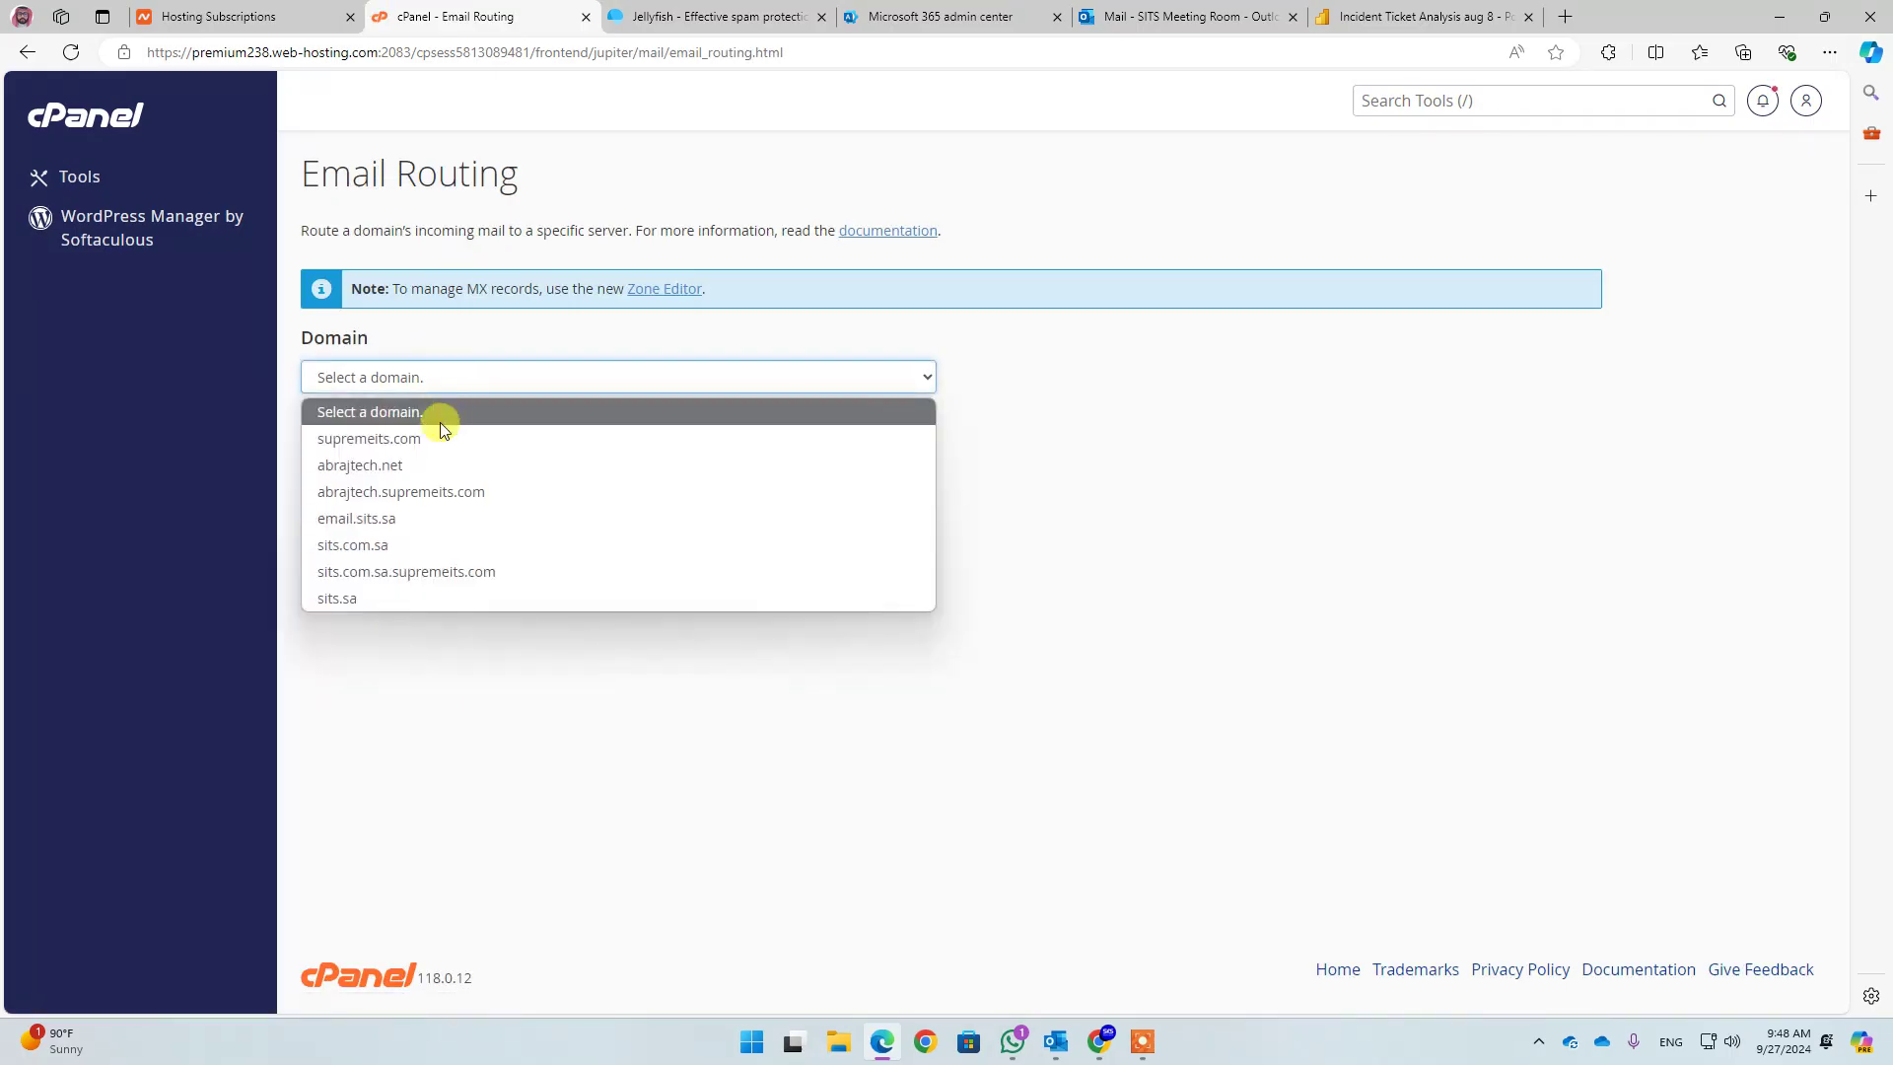
click(363, 547)
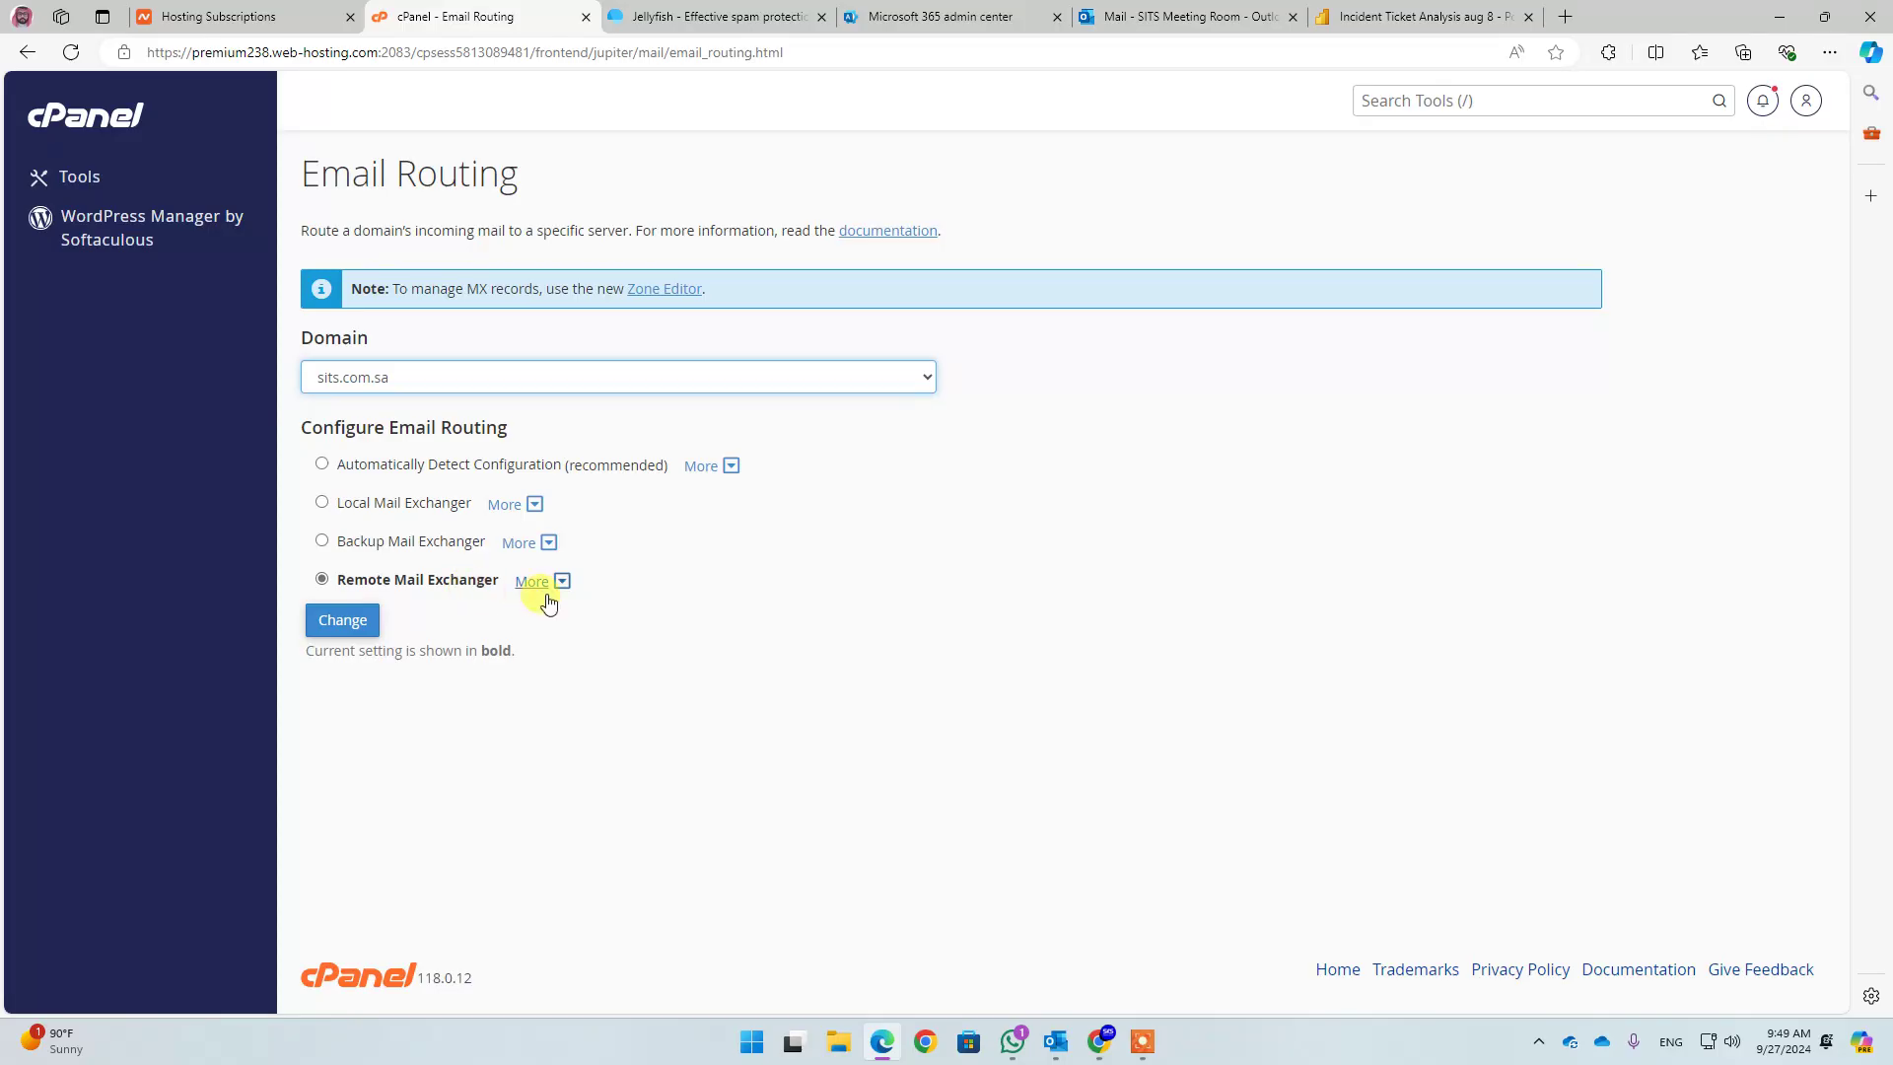
click(721, 10)
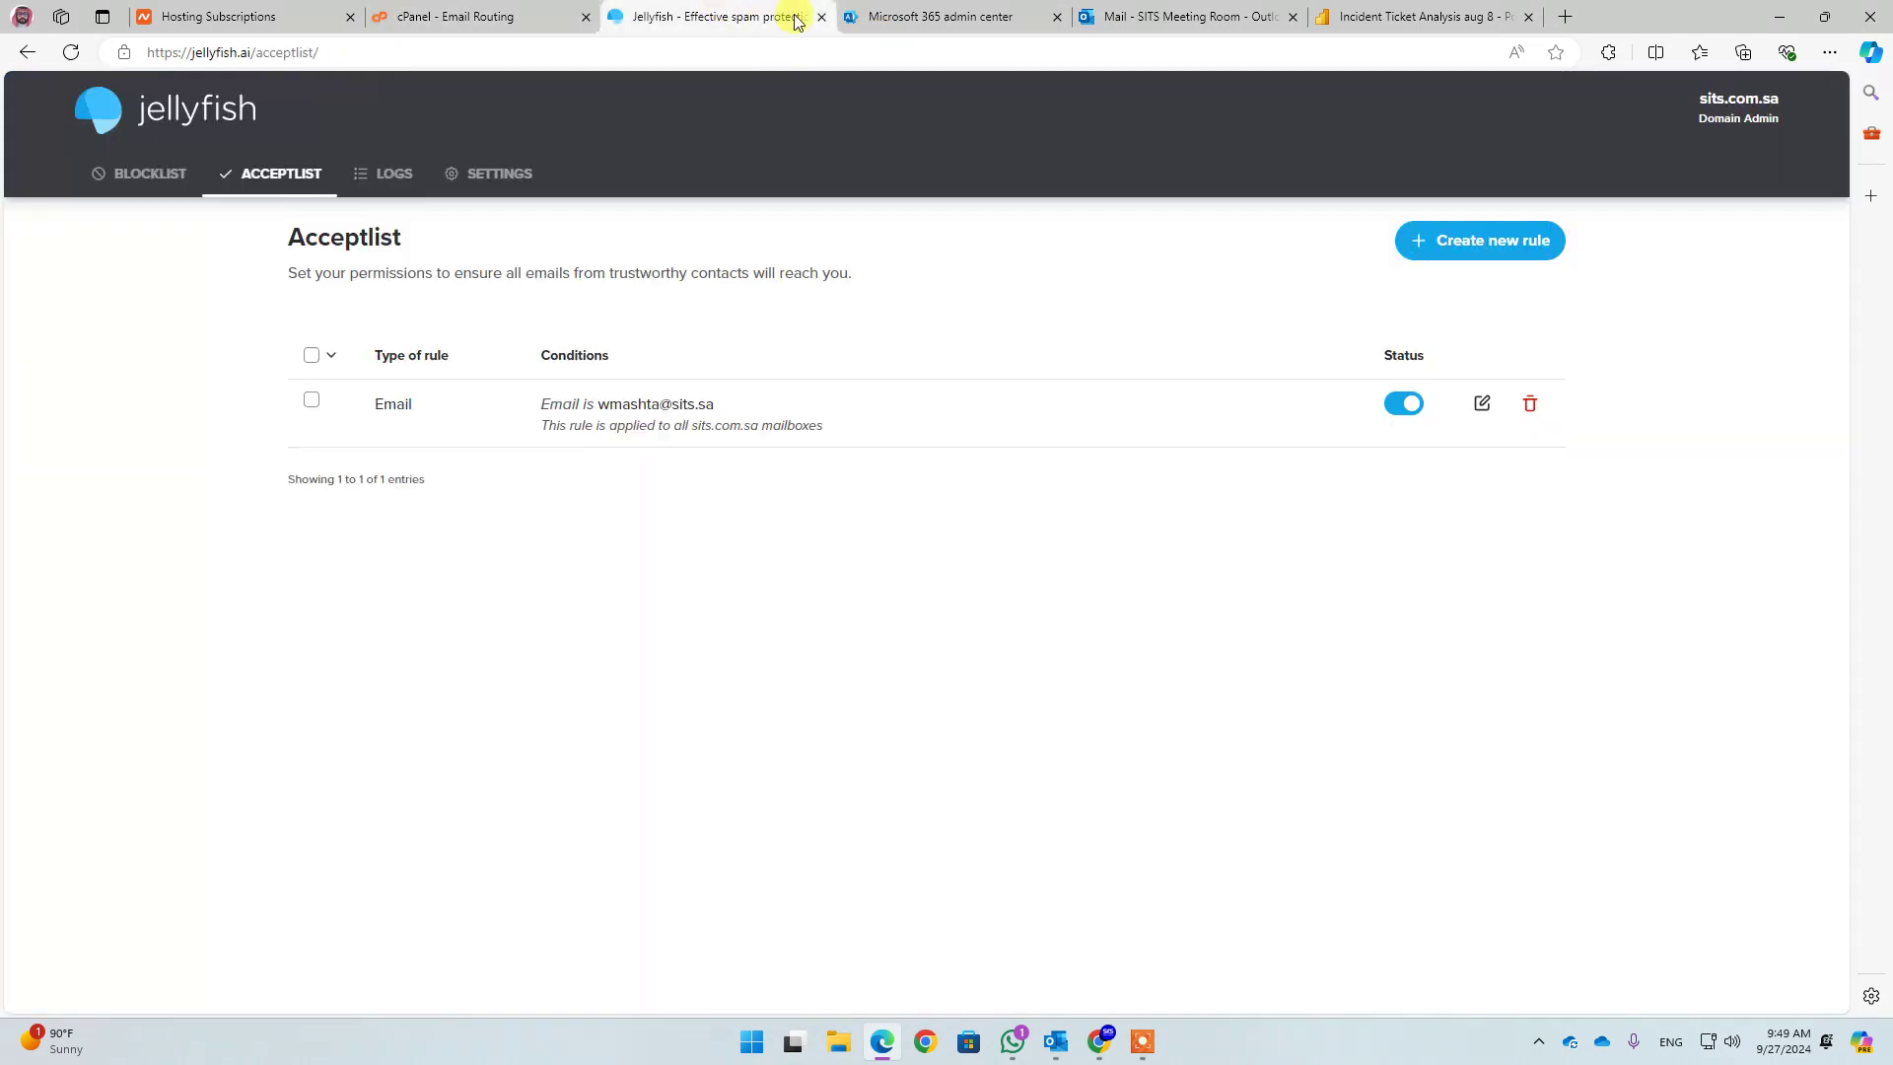
Send a new email titled 'Test SITS' with body 'TEST' to the sits.sa mailbox
click(929, 15)
click(1182, 17)
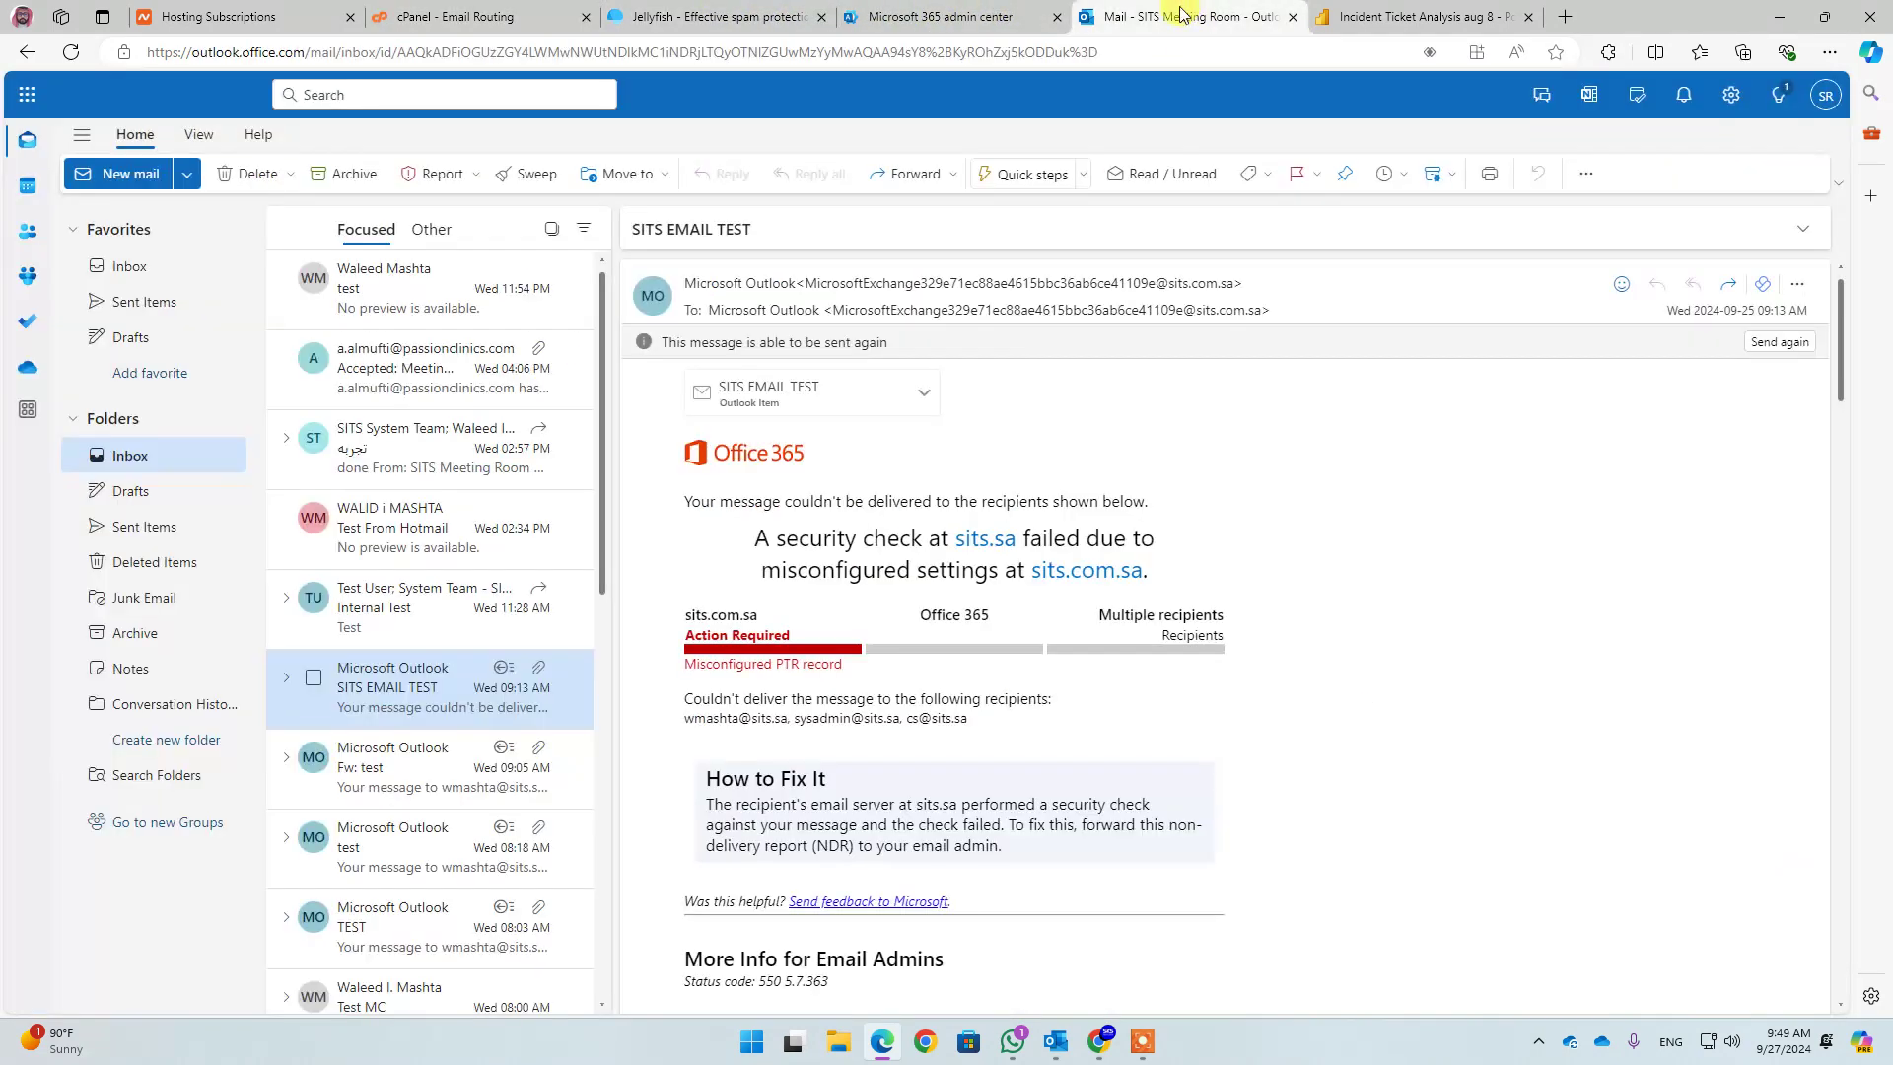
click(140, 173)
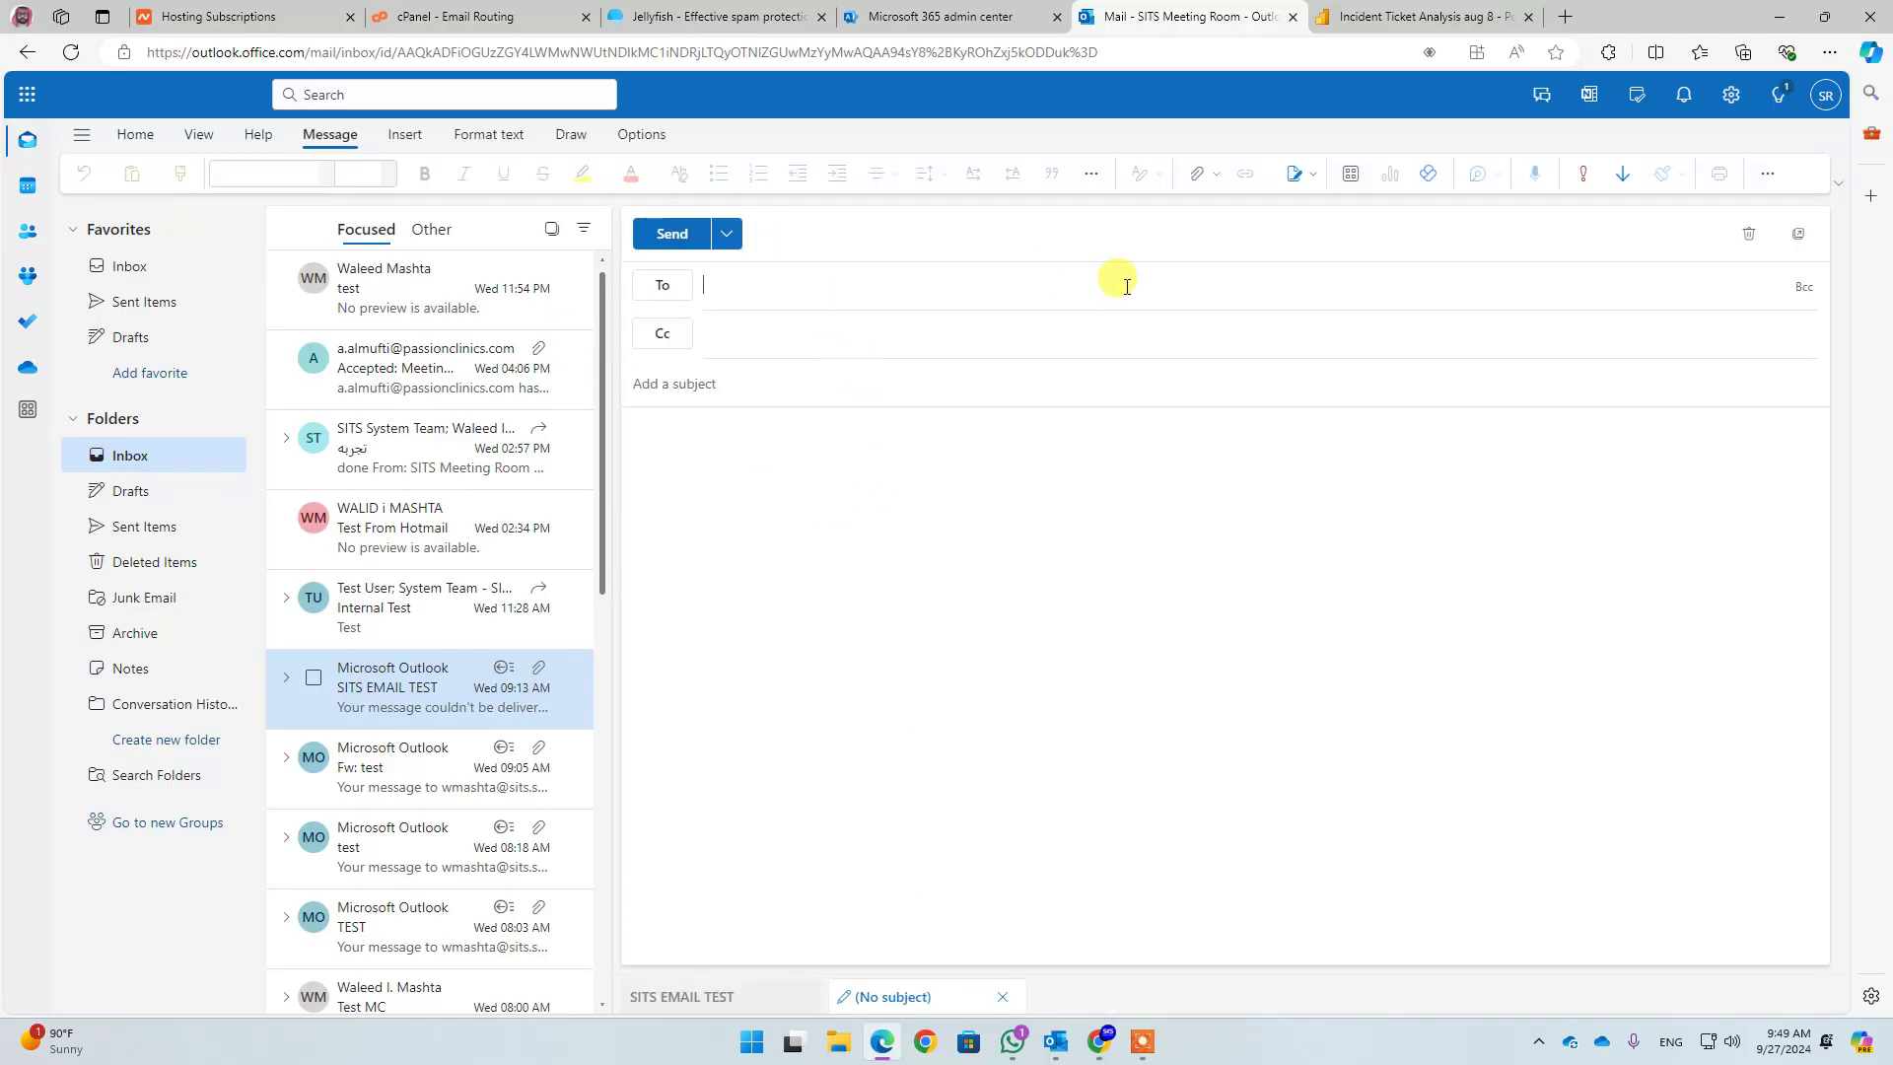
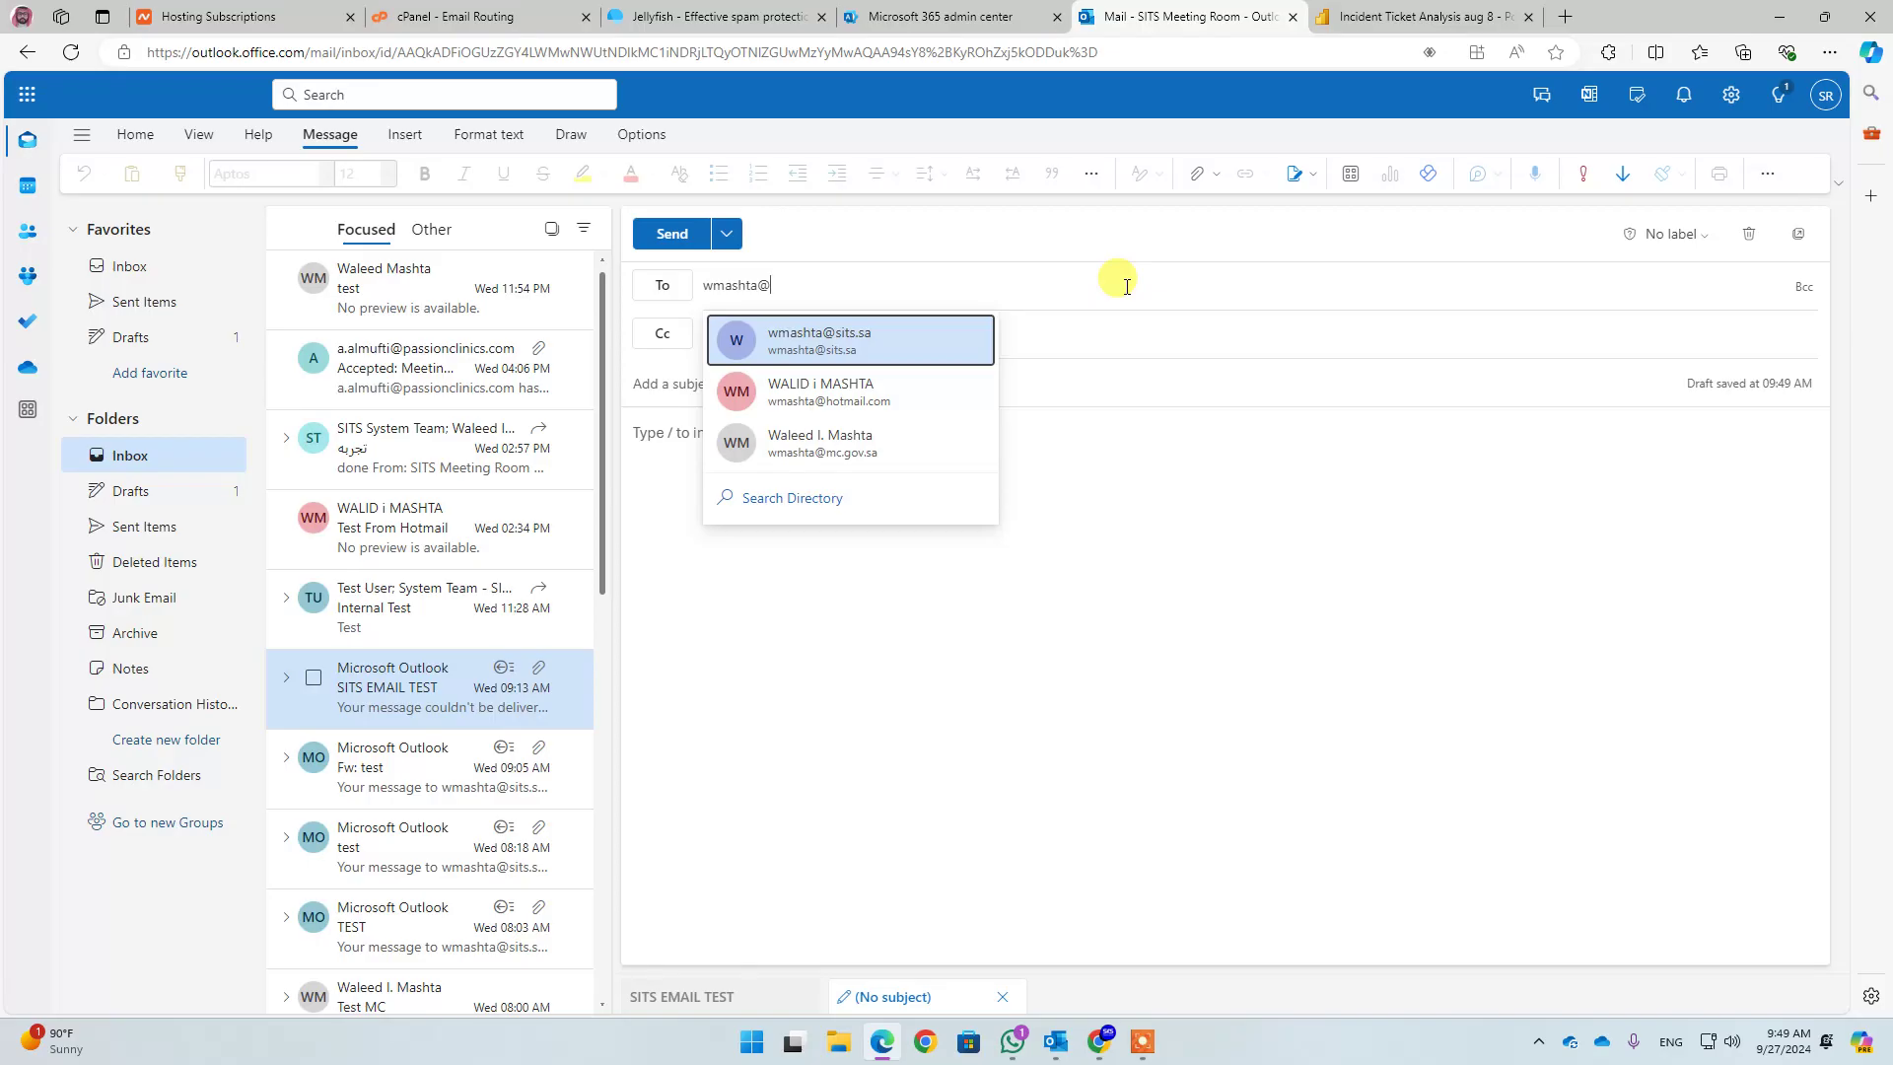
click(831, 352)
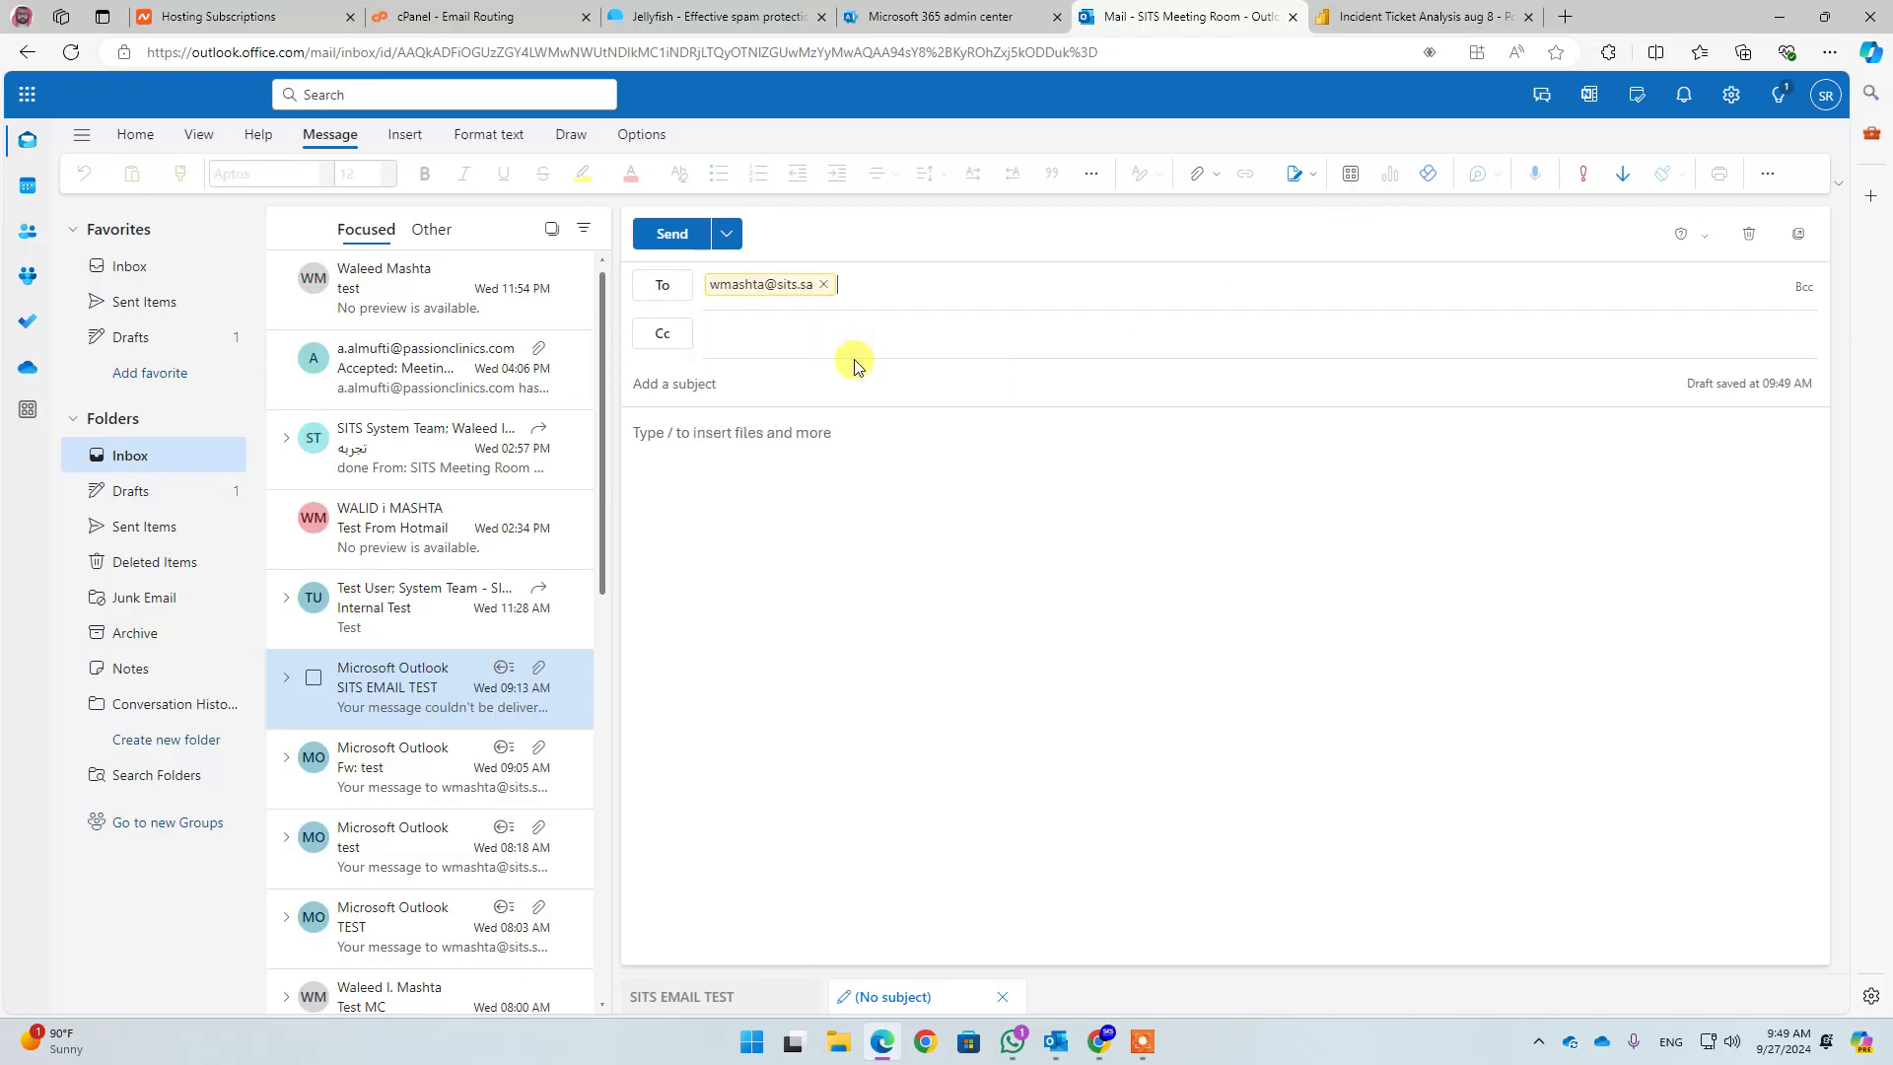
click(890, 385)
text(Test SITS)
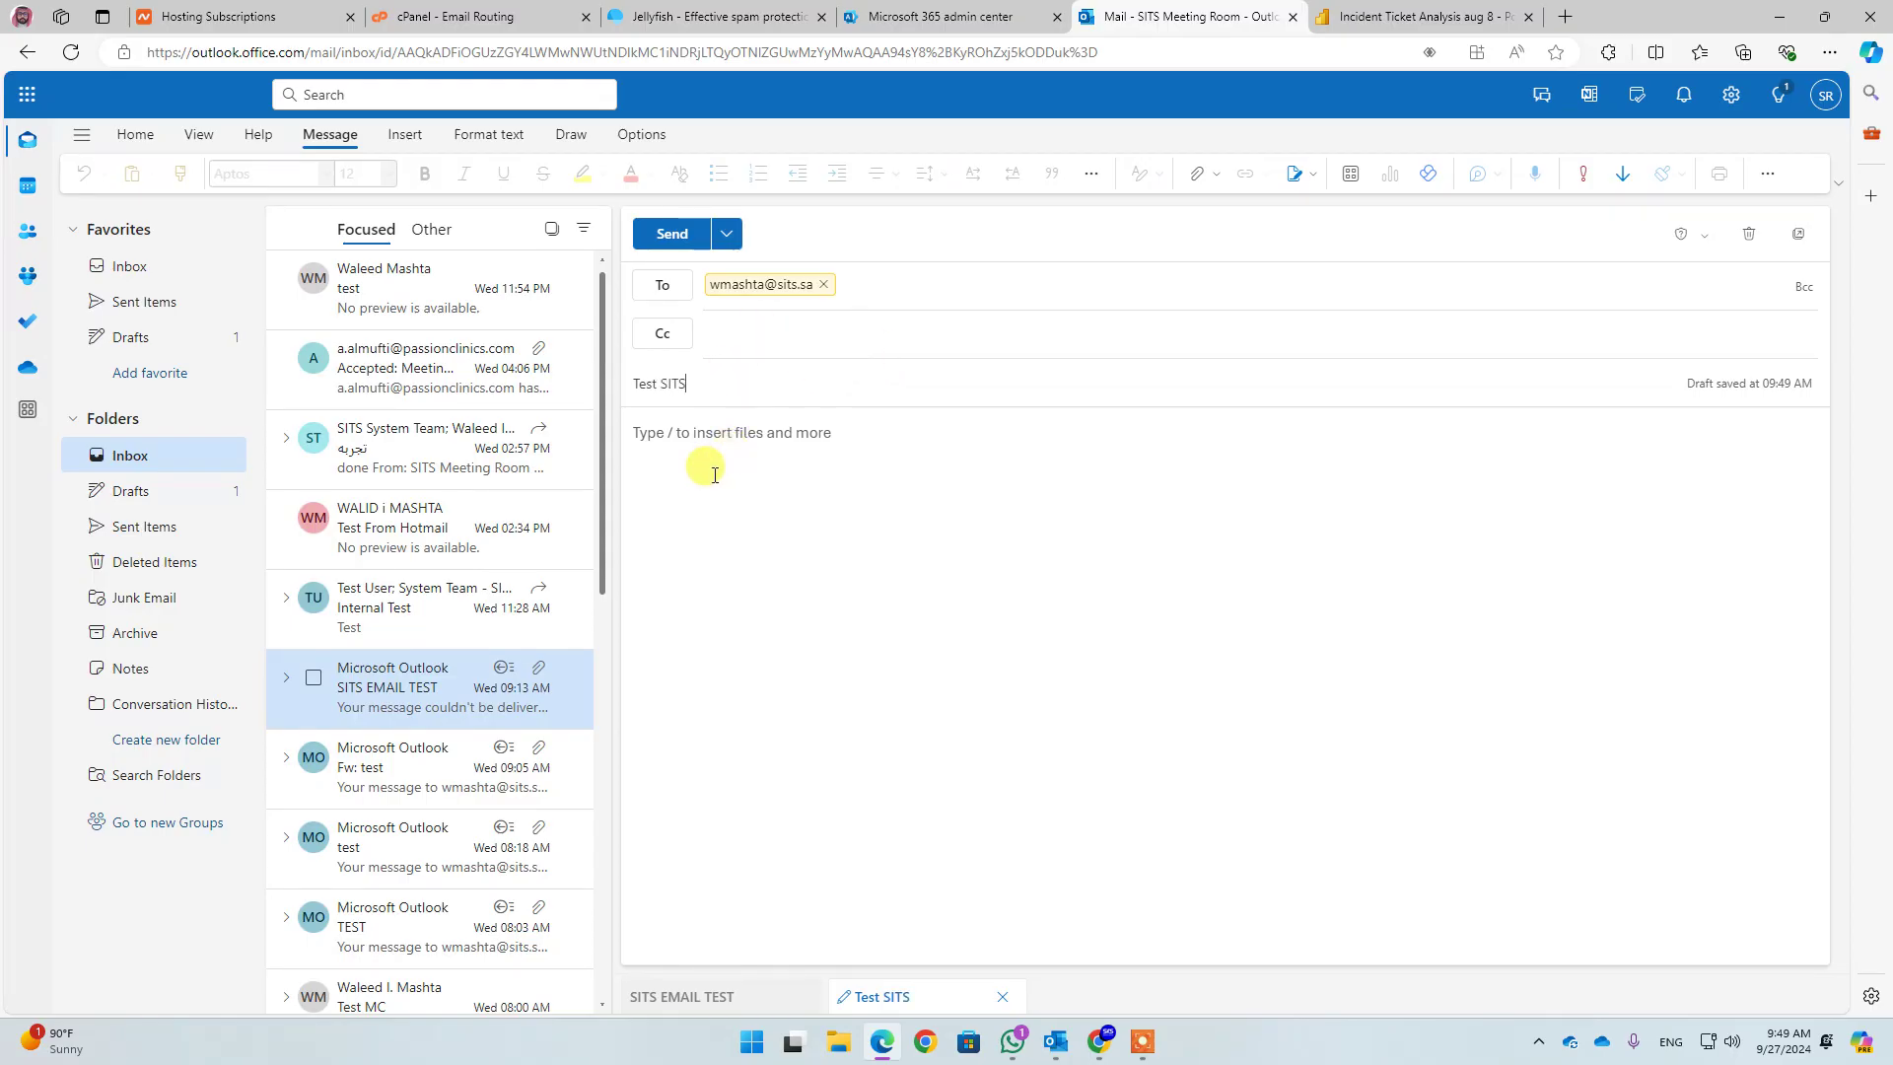
click(710, 470)
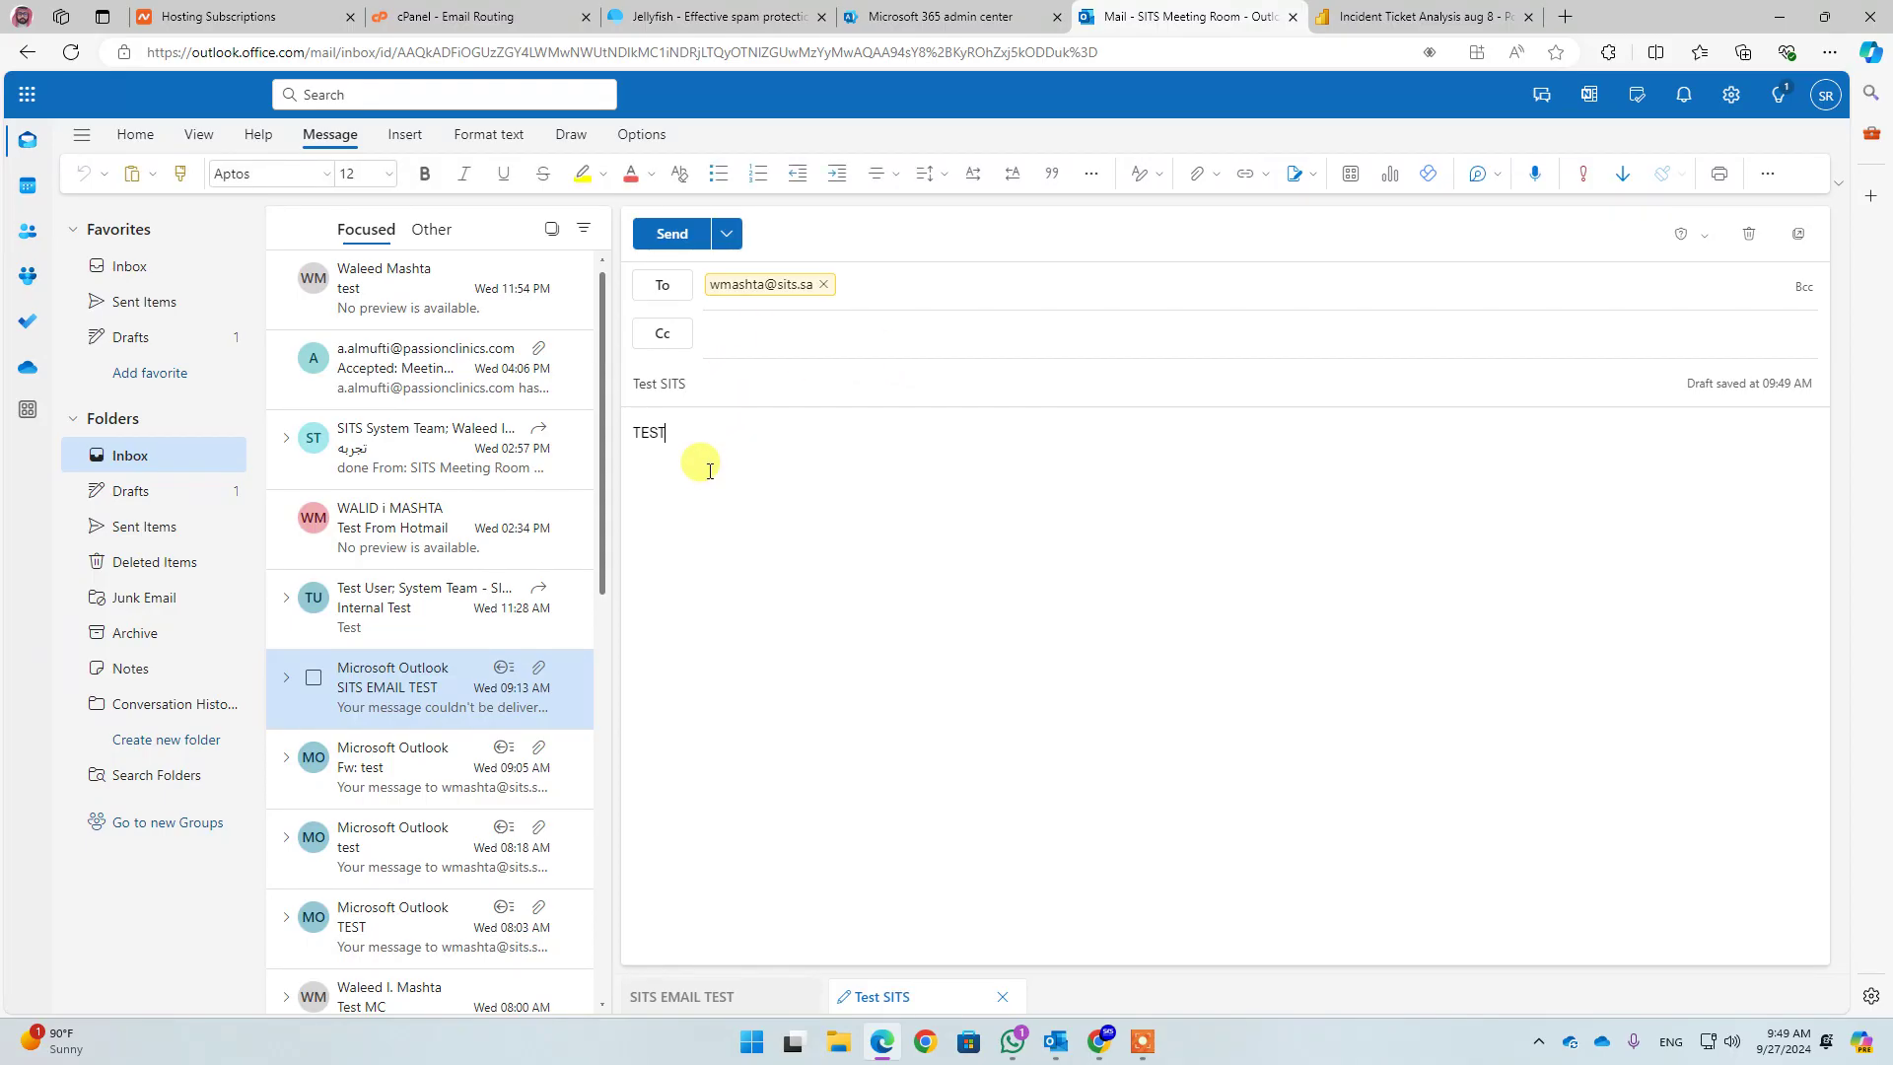
click(661, 233)
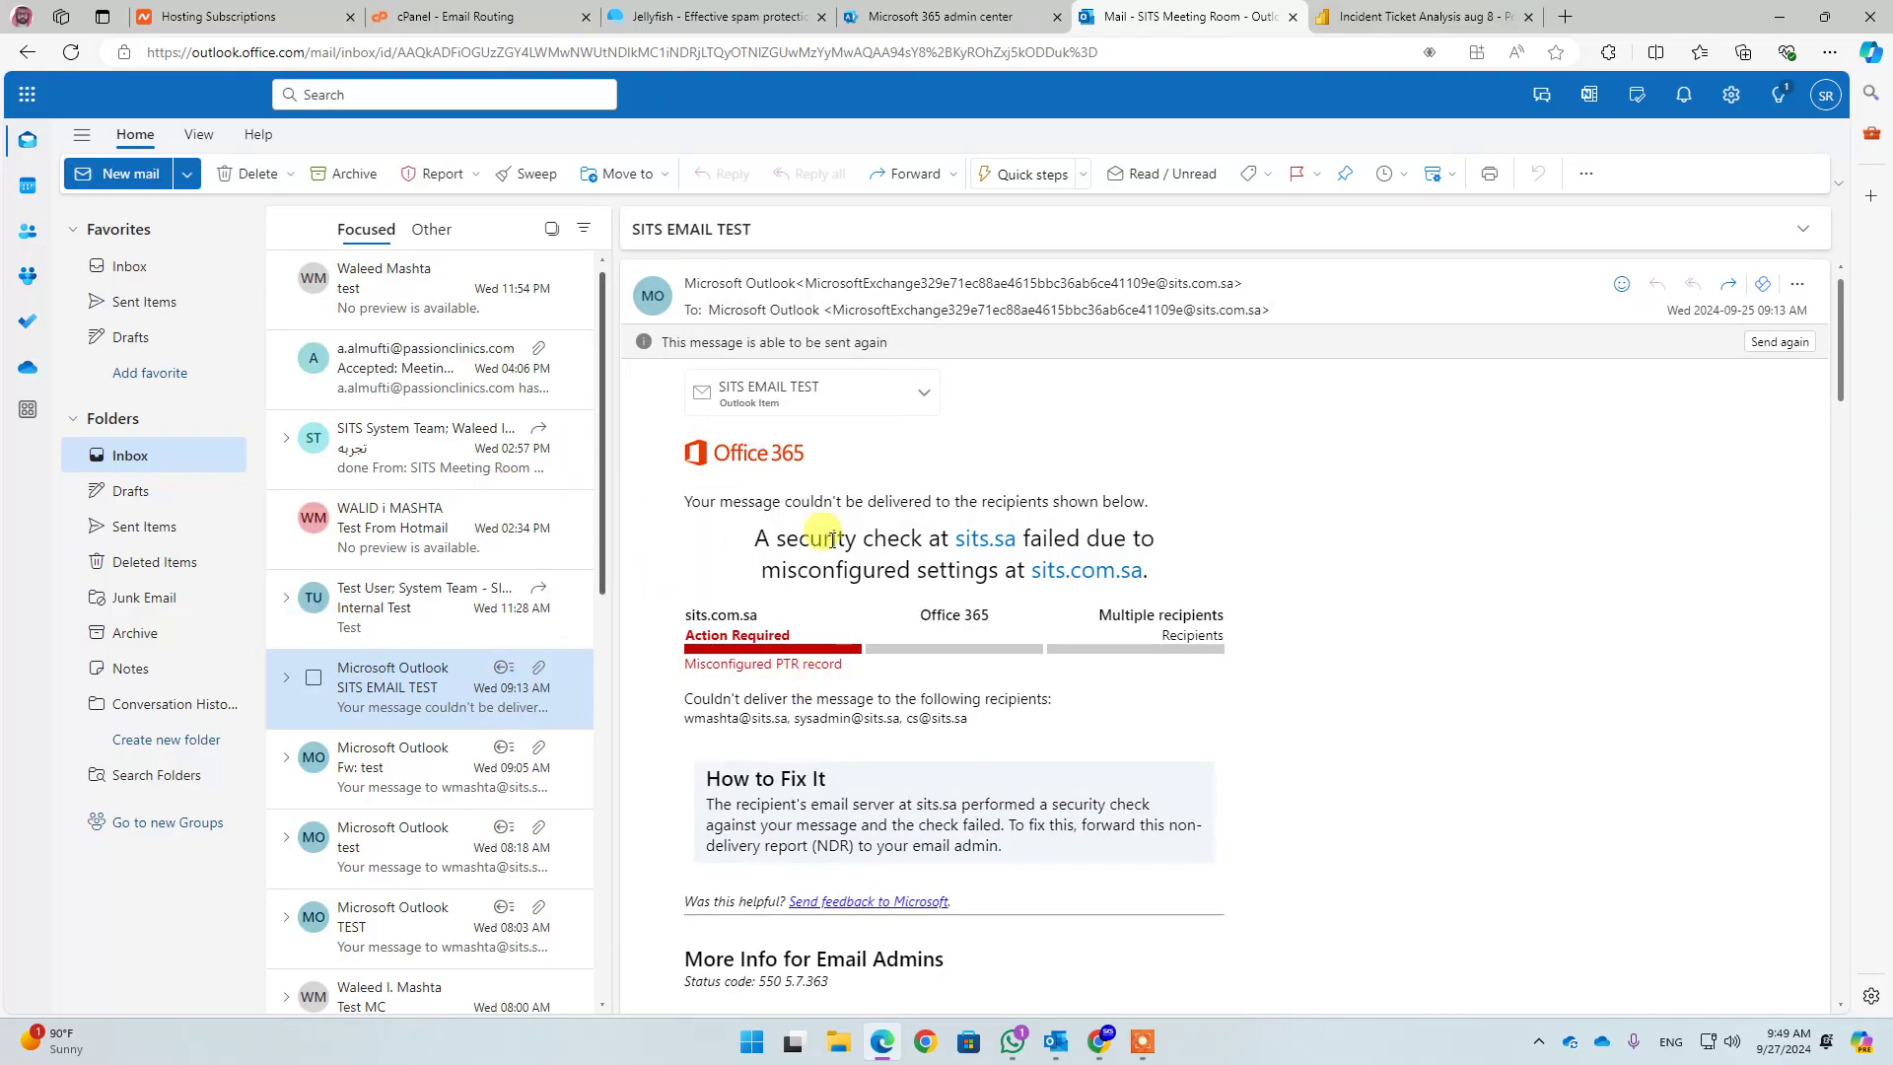
Confirm the Test SITS message now appears in Sent Items
click(434, 318)
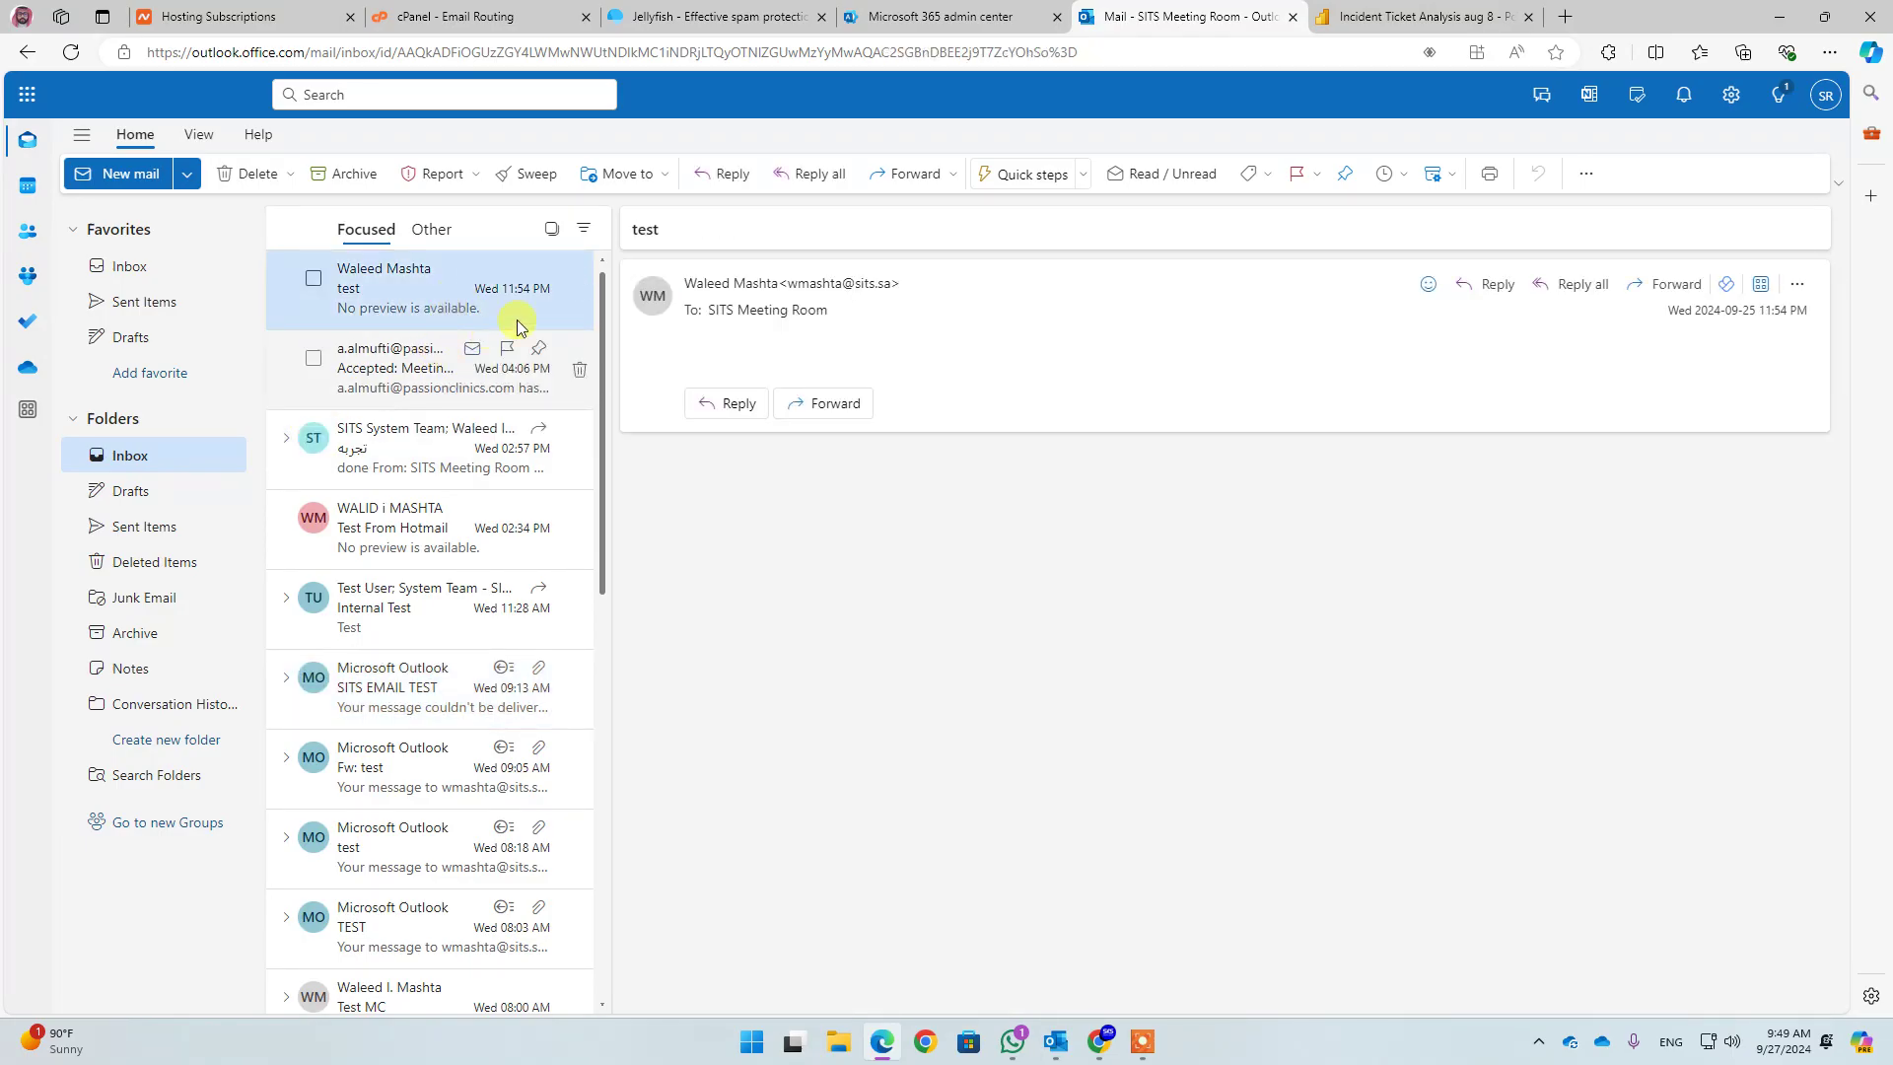
click(136, 527)
click(366, 345)
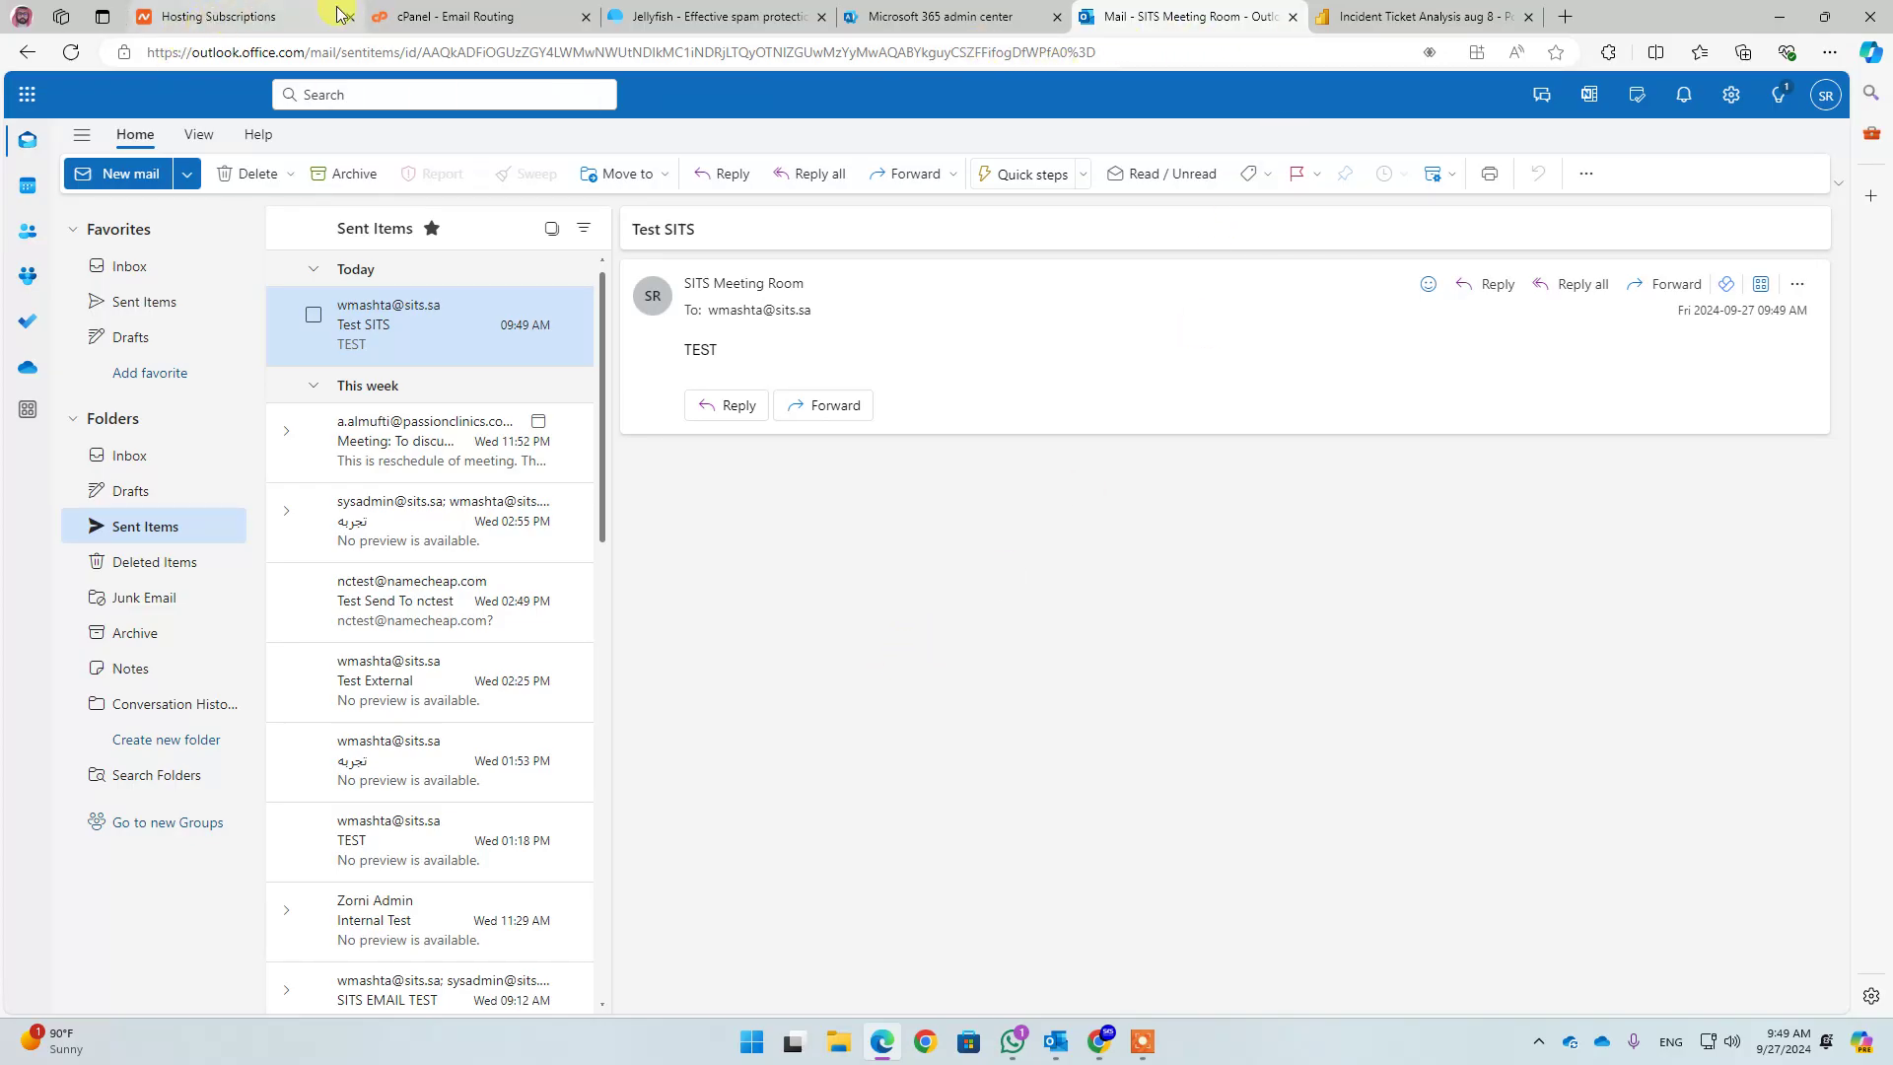
Filter cPanel's Email Accounts to the sits.sa mailbox and open it in Roundcube webmail
click(423, 16)
click(109, 132)
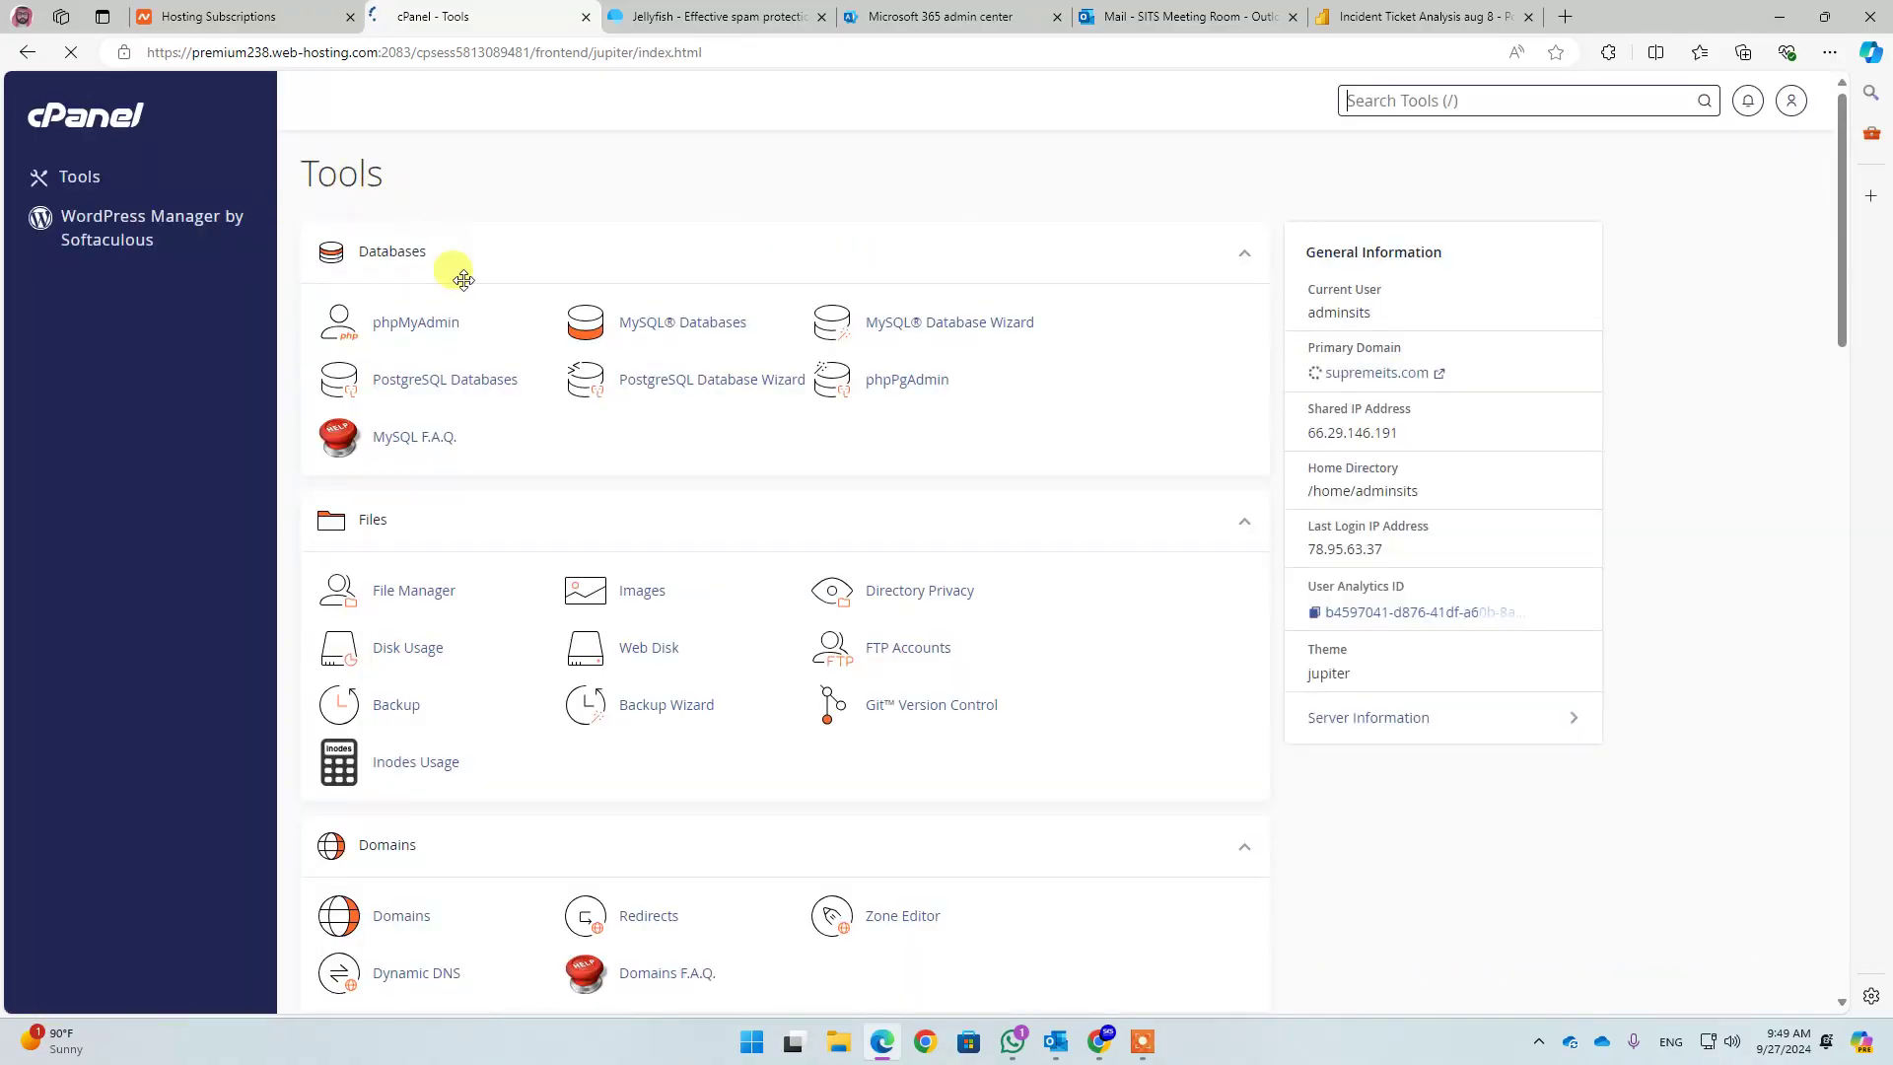
middle_click(515, 548)
scroll(515, 548, down, 5)
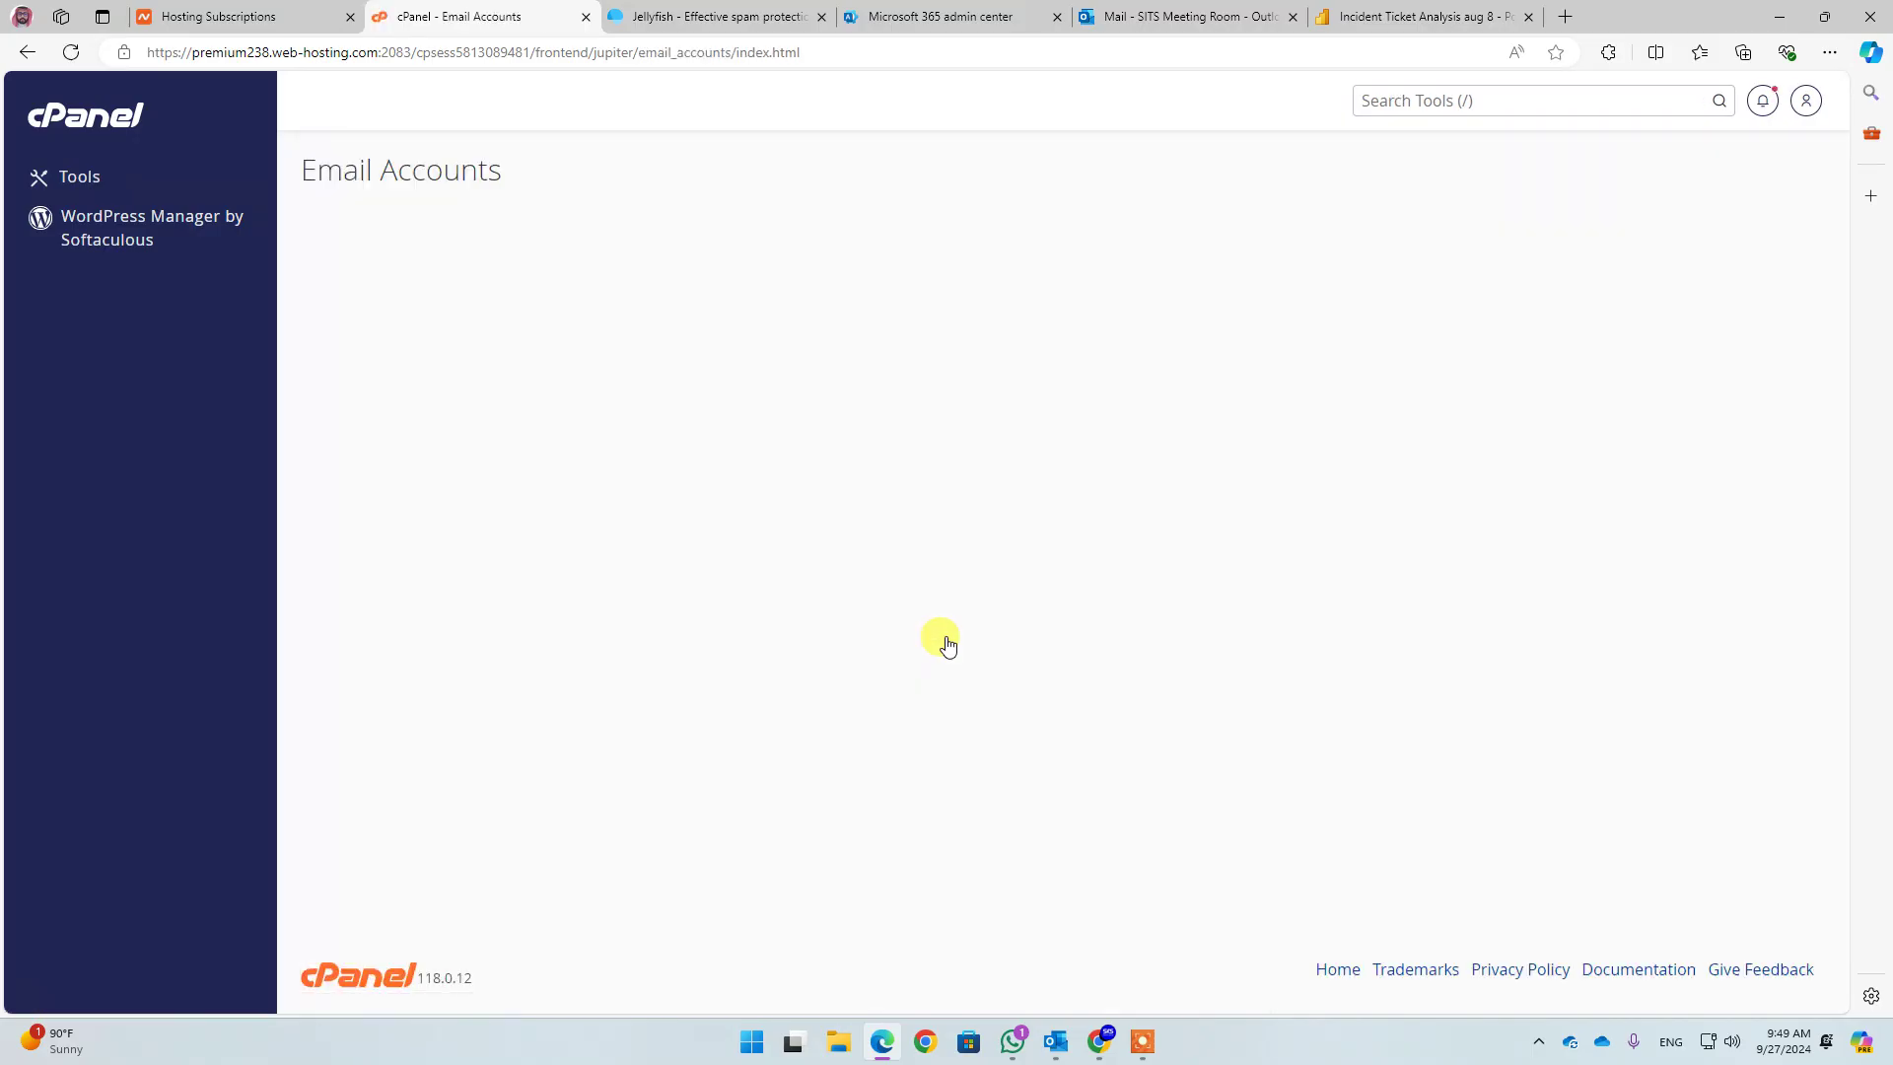
scroll(567, 550, down, 2)
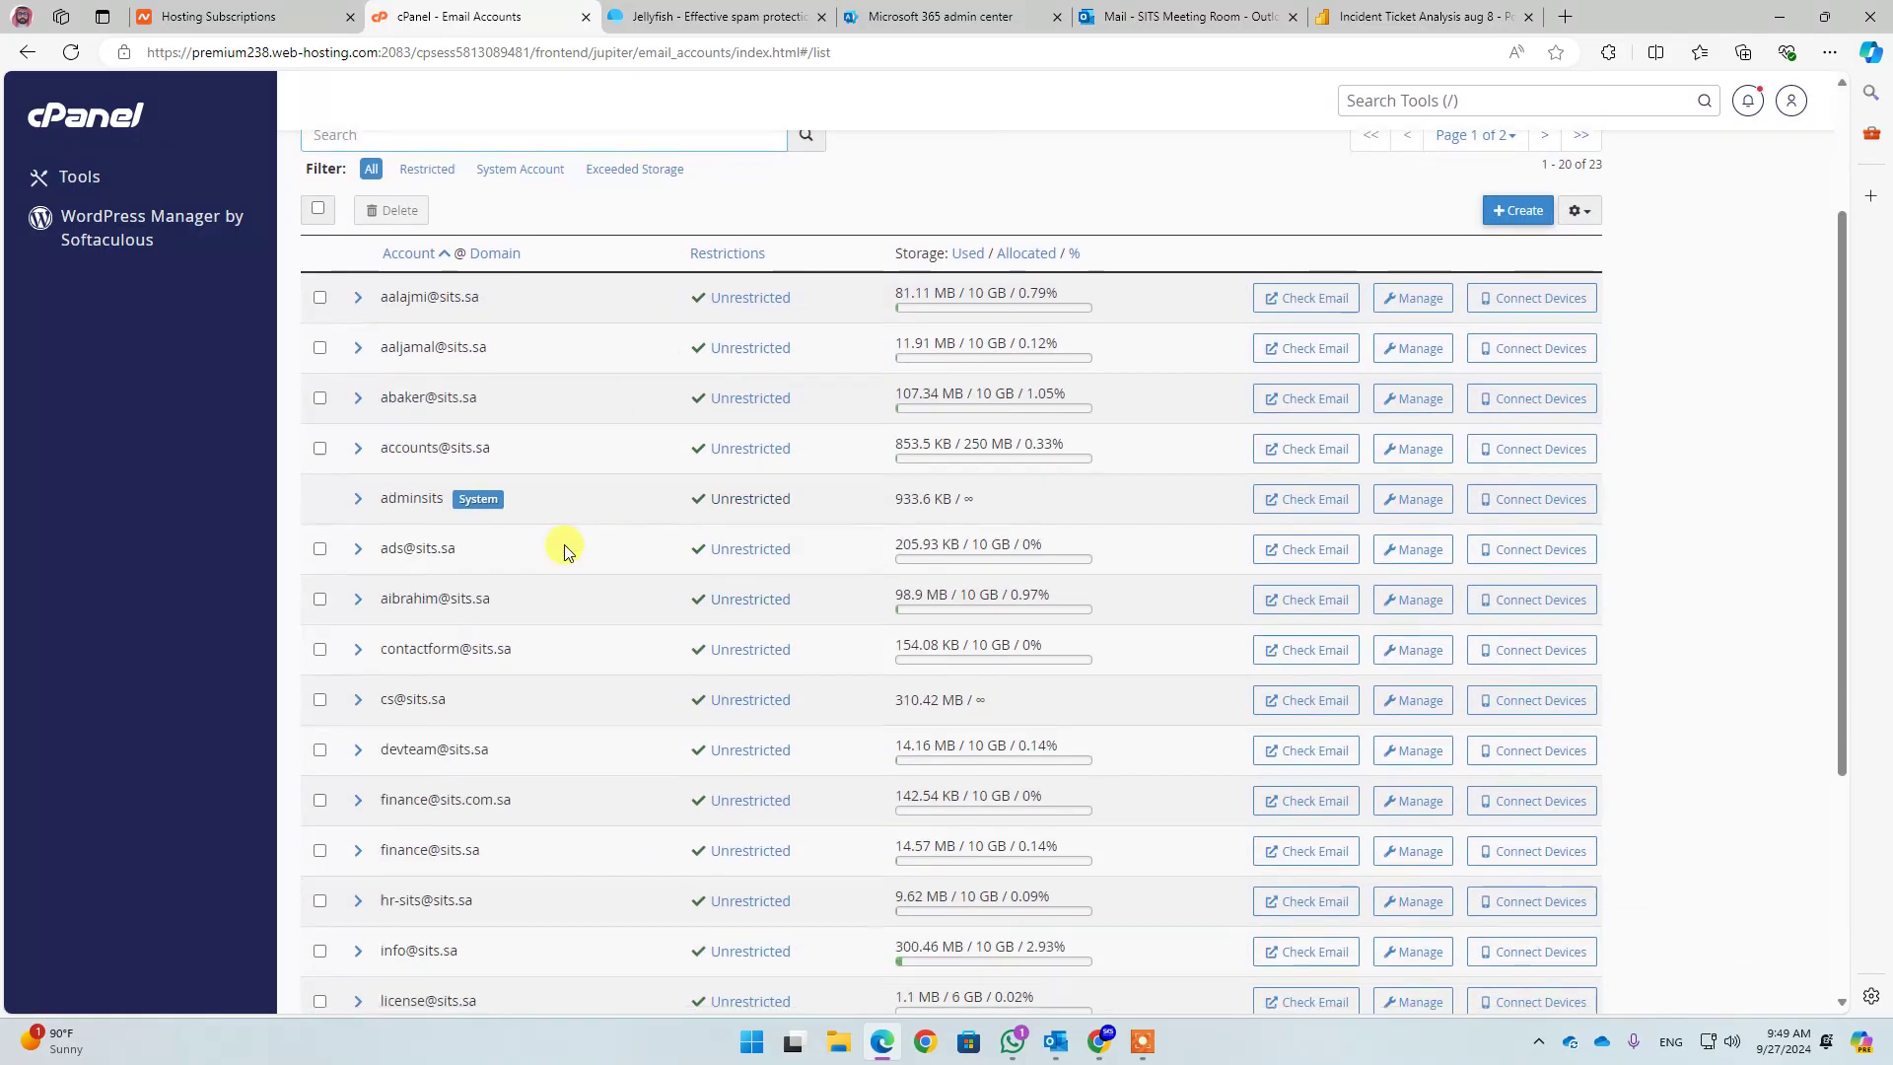
scroll(424, 305, up, 2)
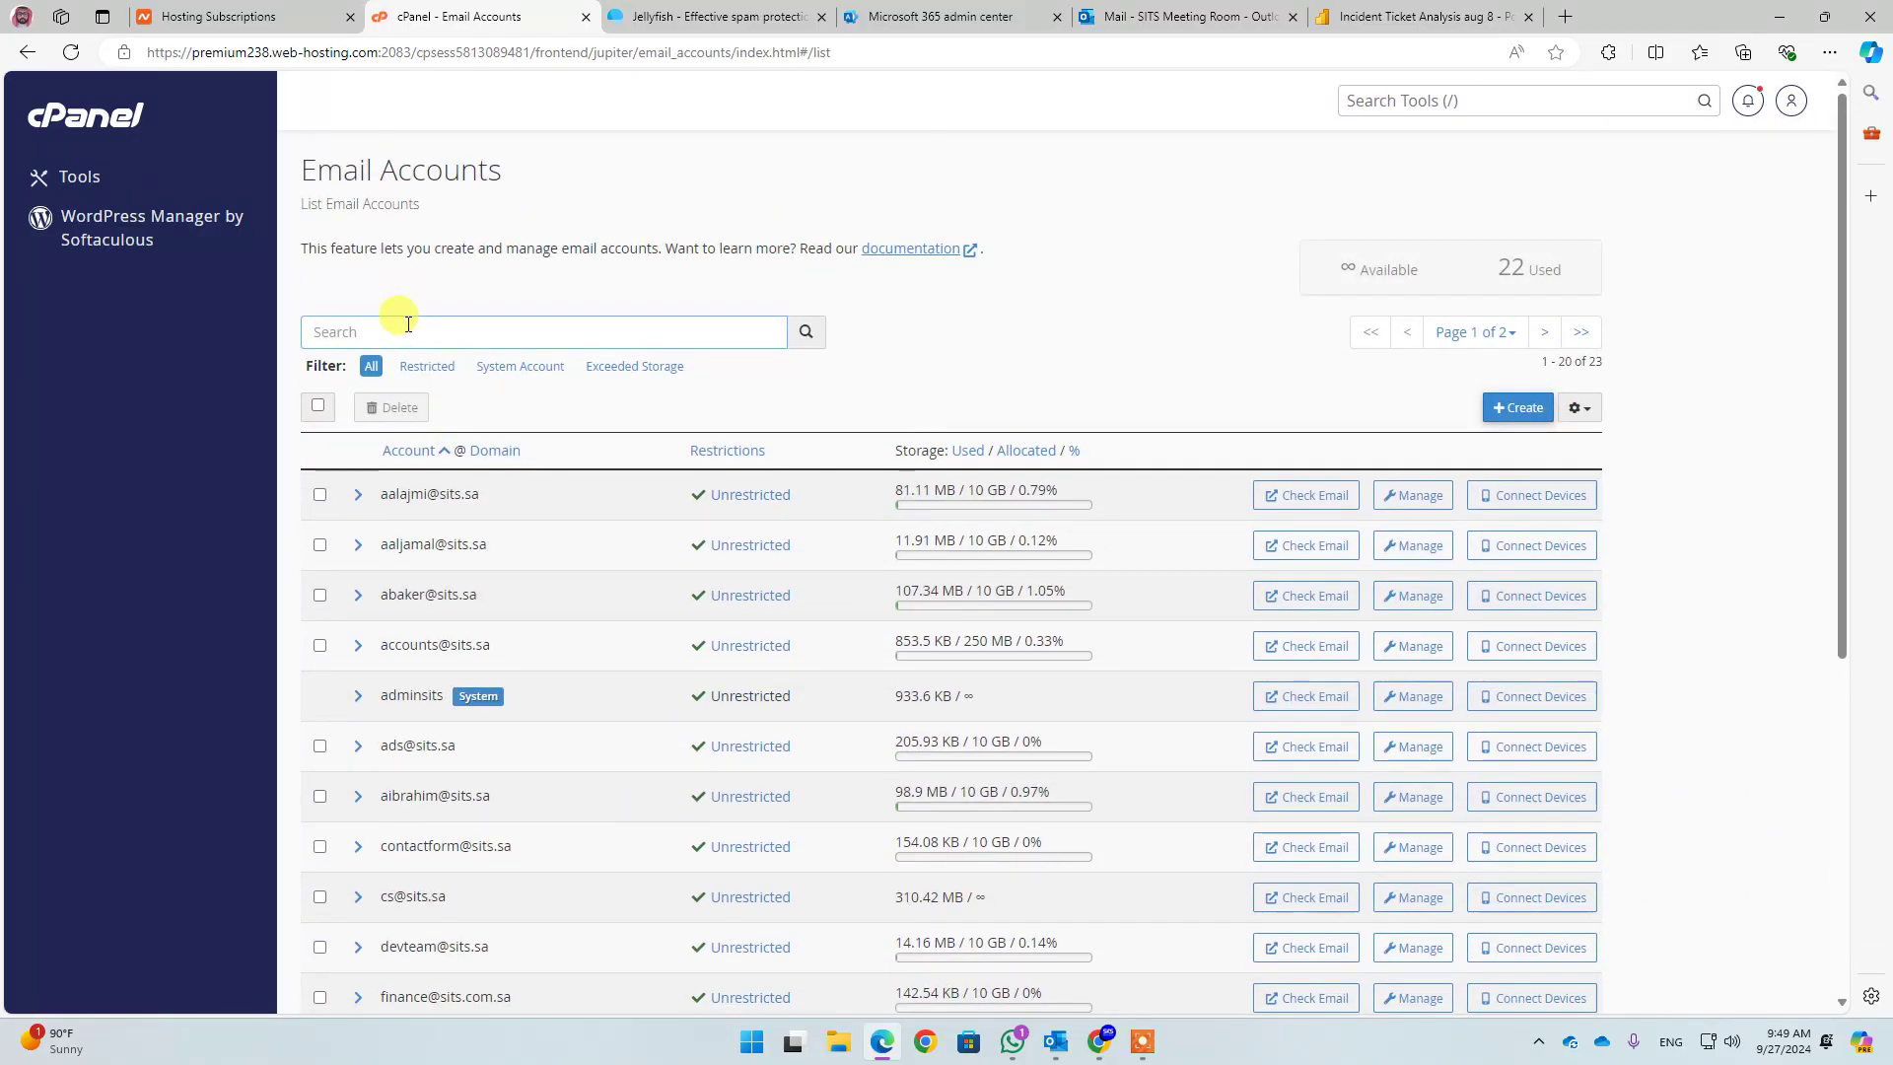
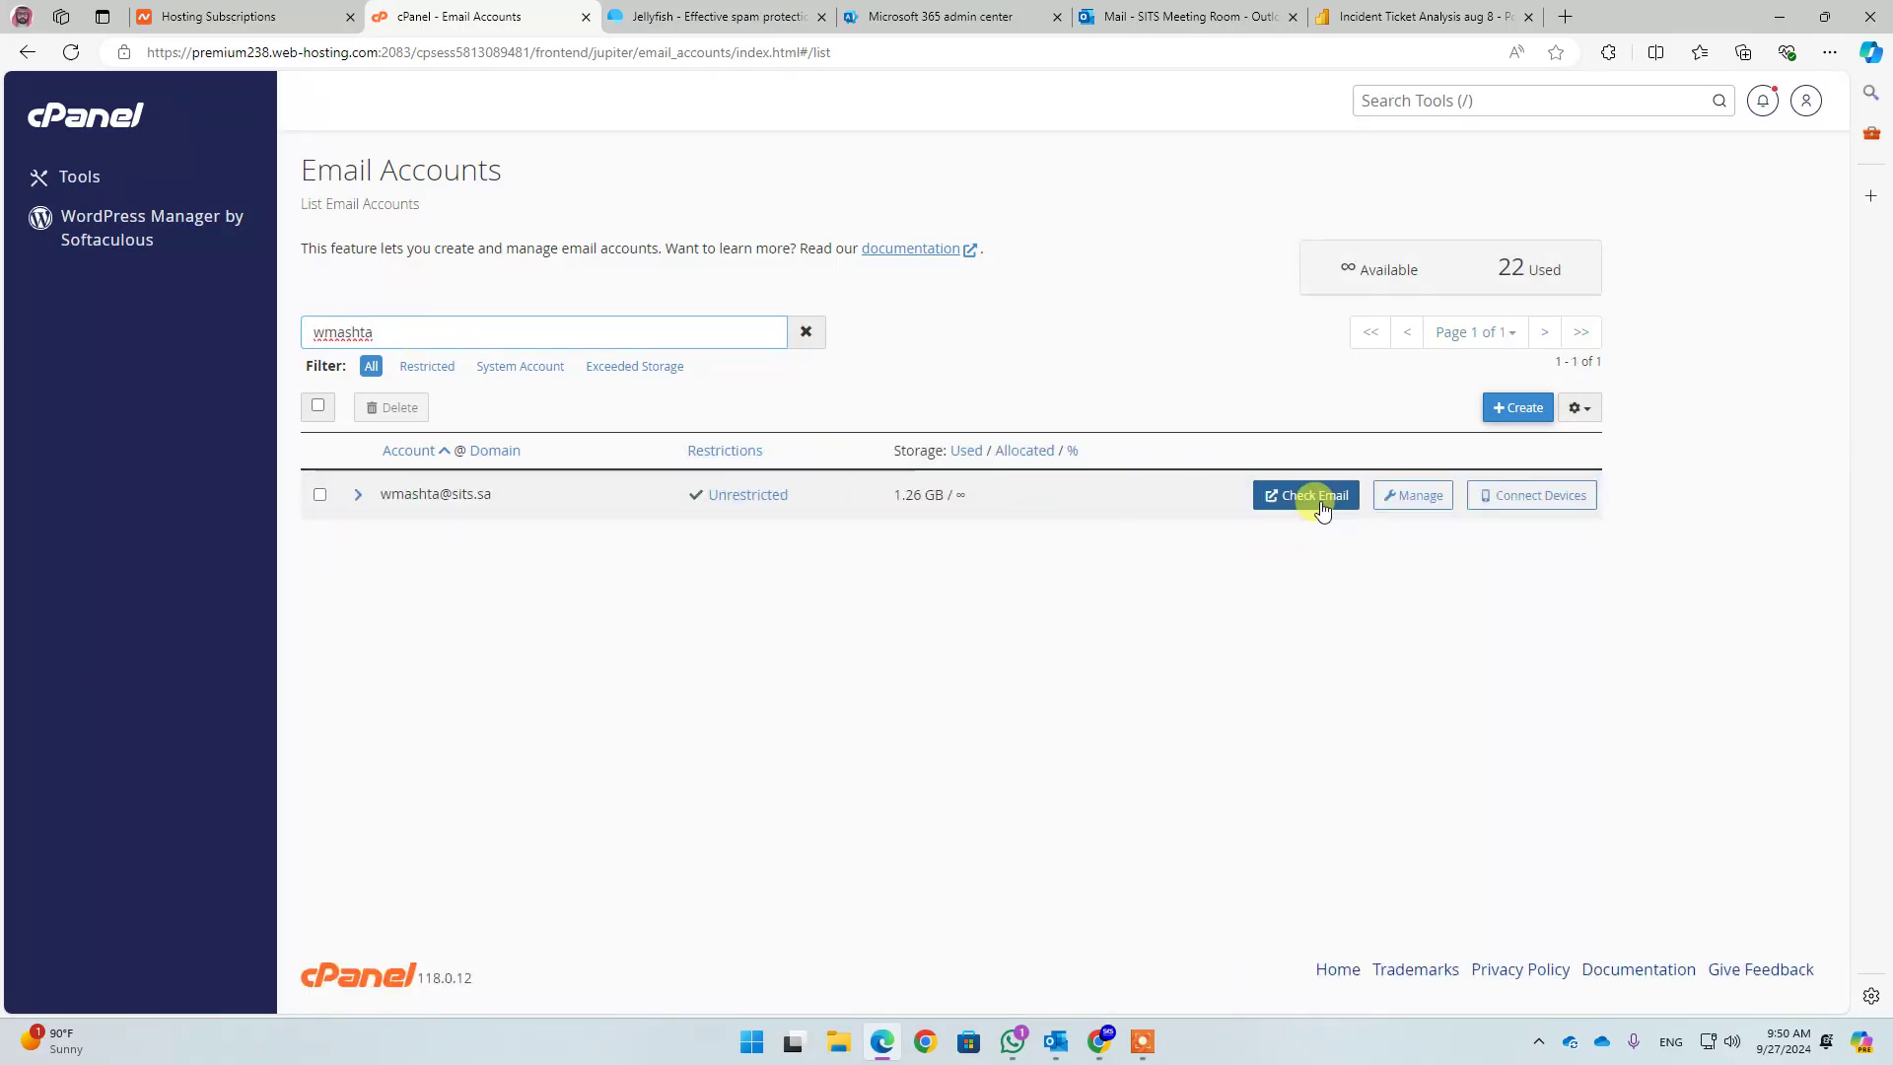
click(1310, 495)
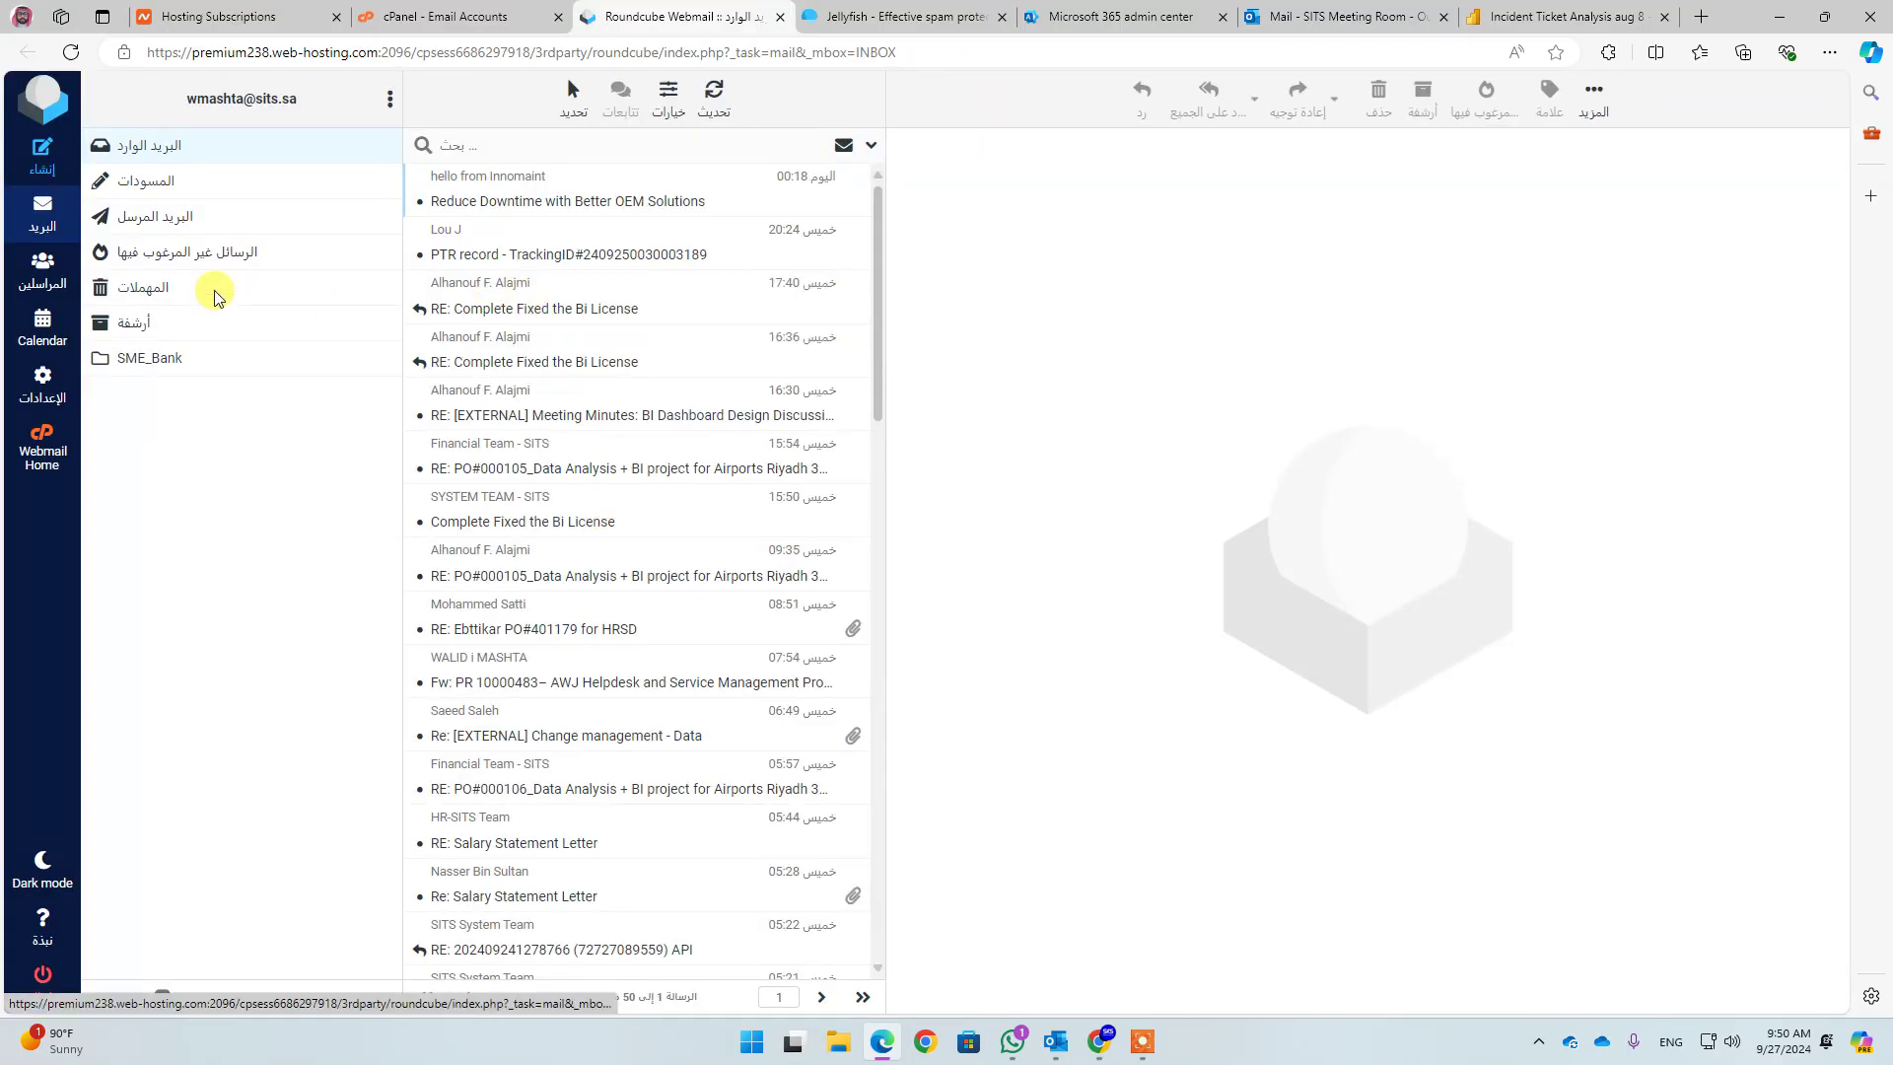
Refresh the Roundcube inbox and open the newly arrived Test SITS message
click(136, 145)
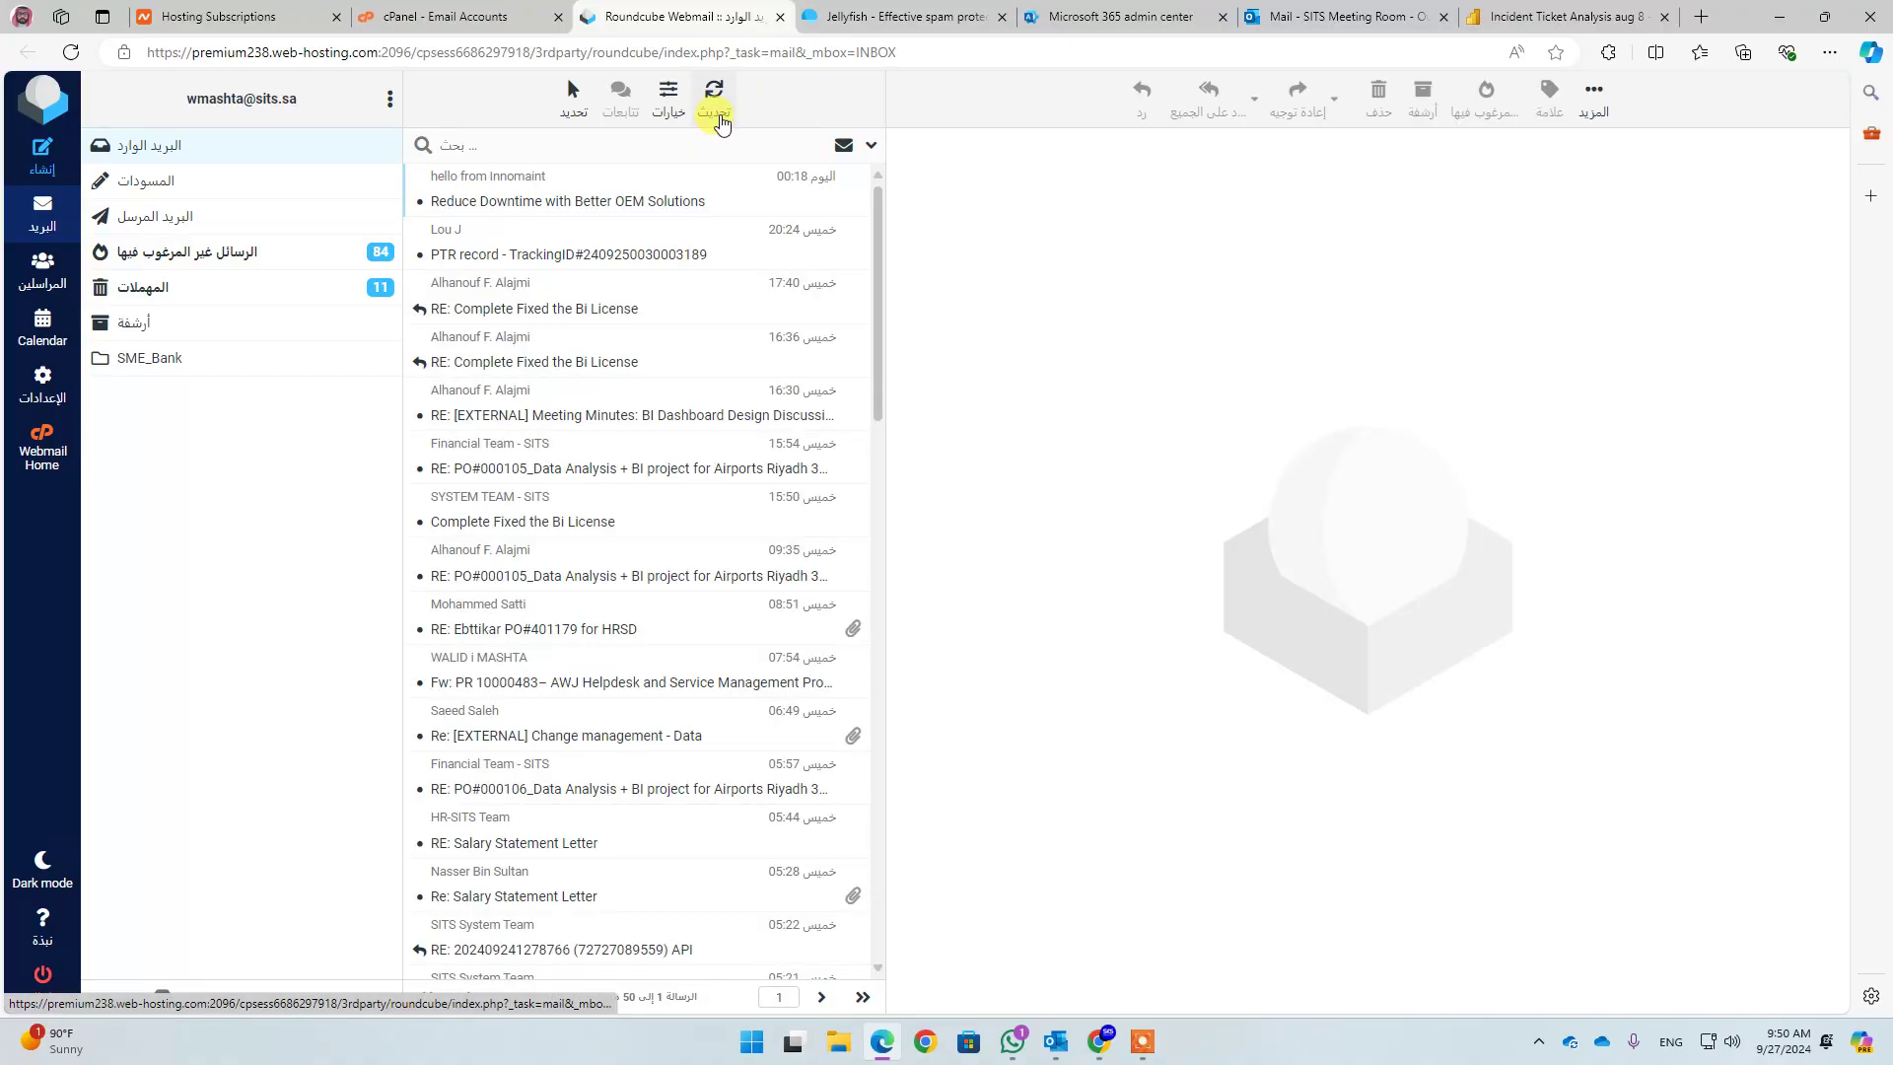
click(715, 91)
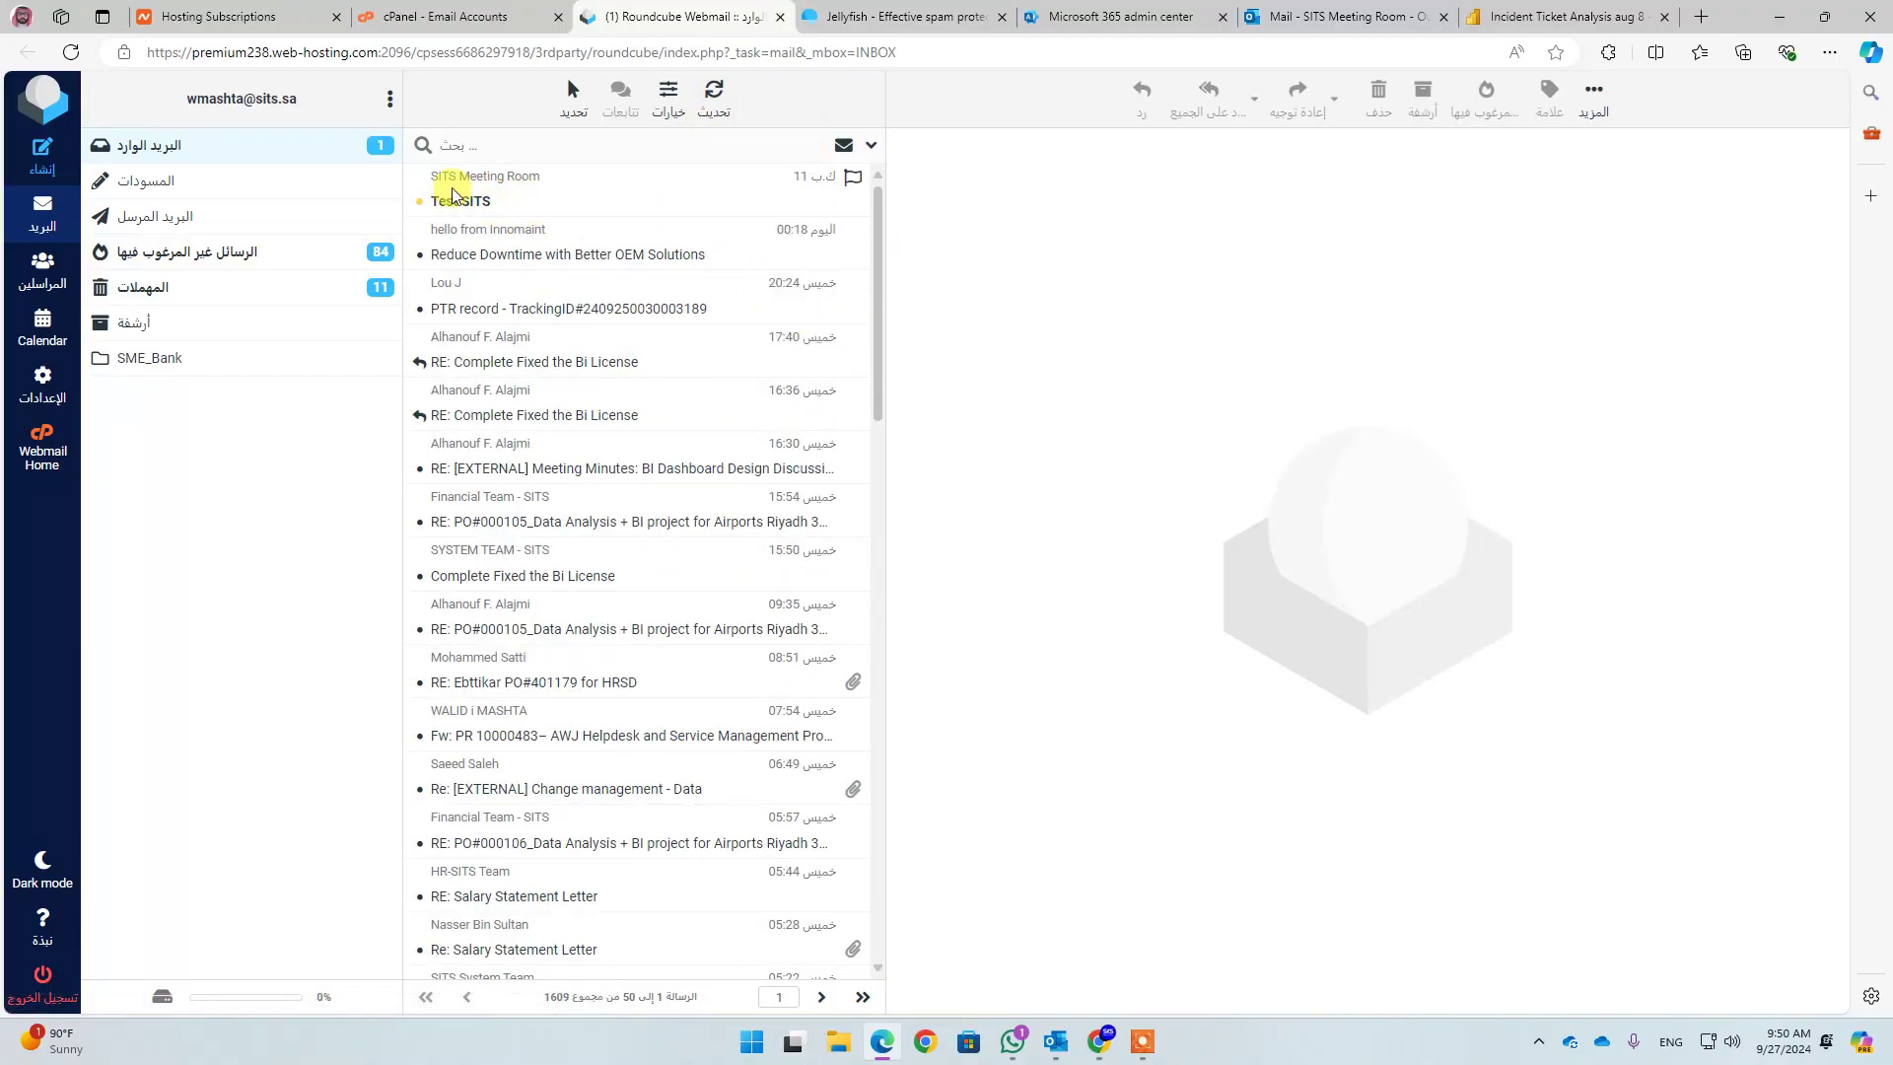
click(495, 197)
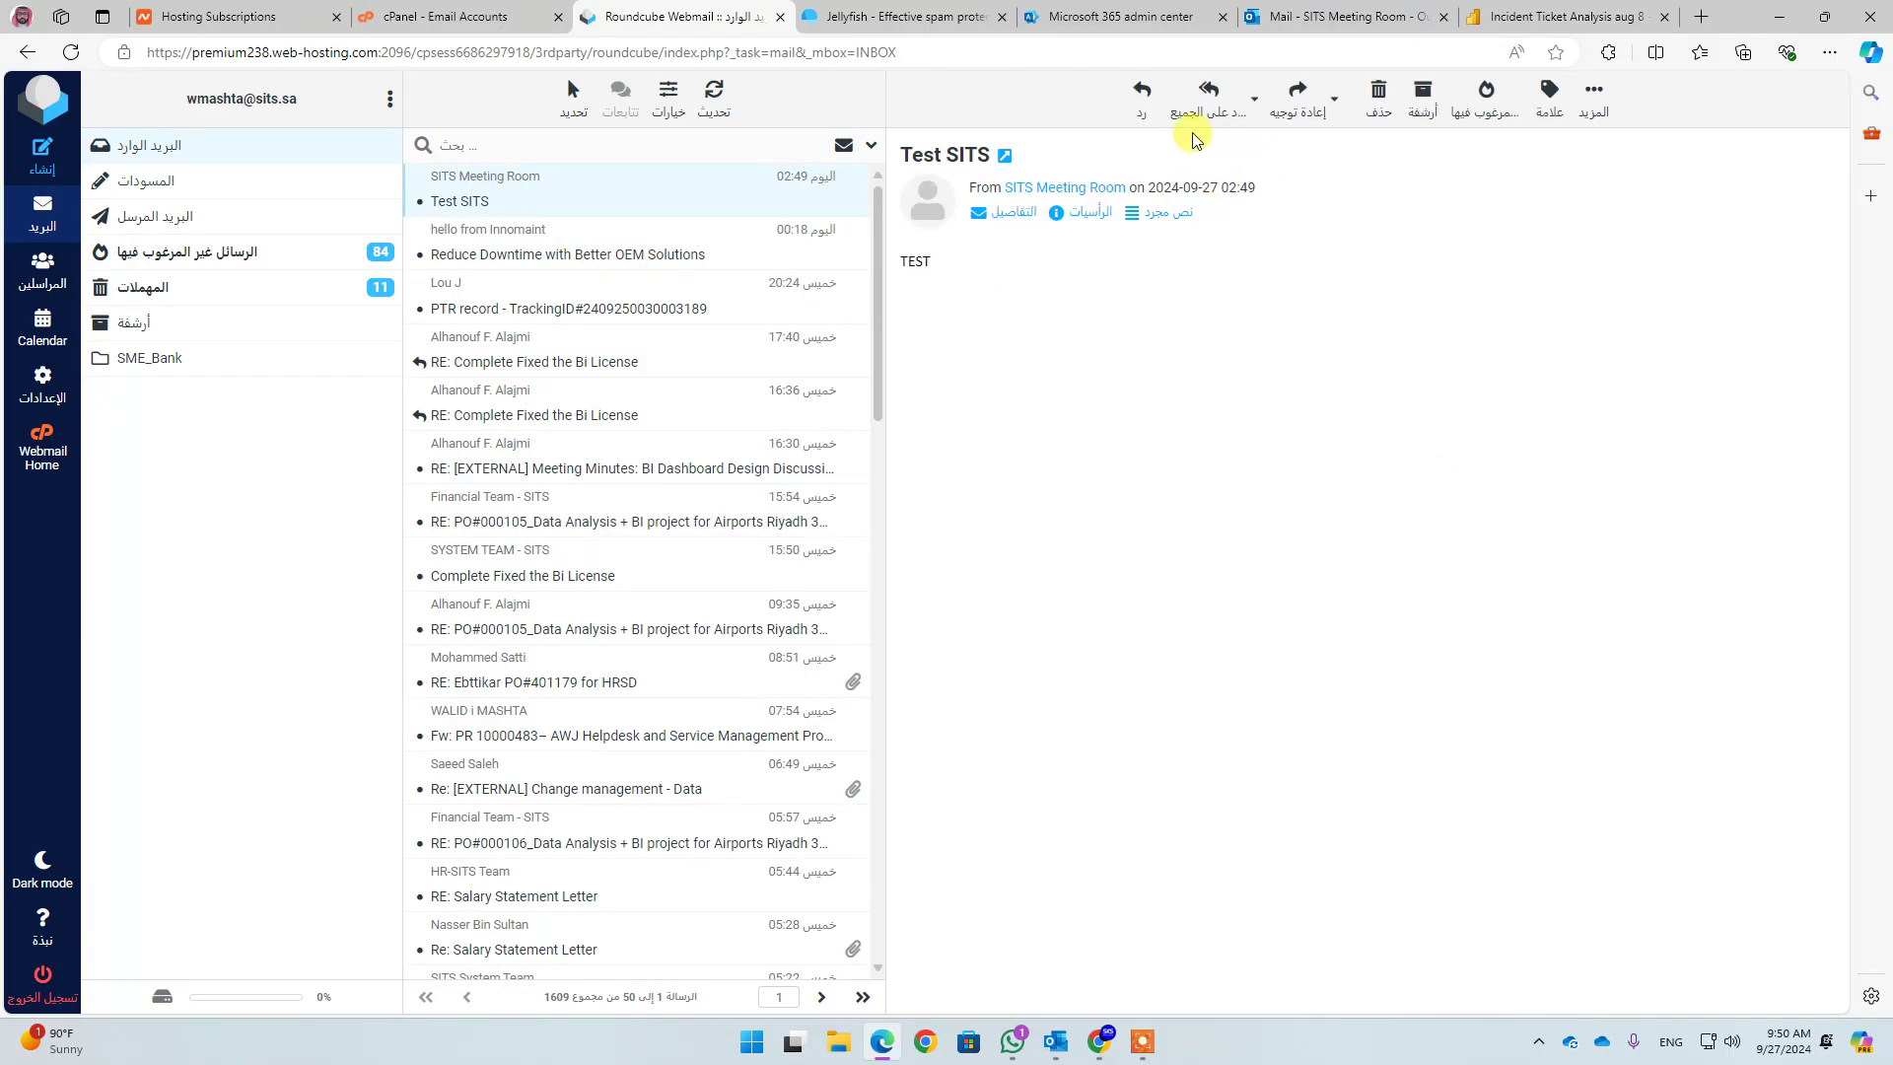
Reply using the HTML editor with a bold 'Done' and send it
click(1141, 93)
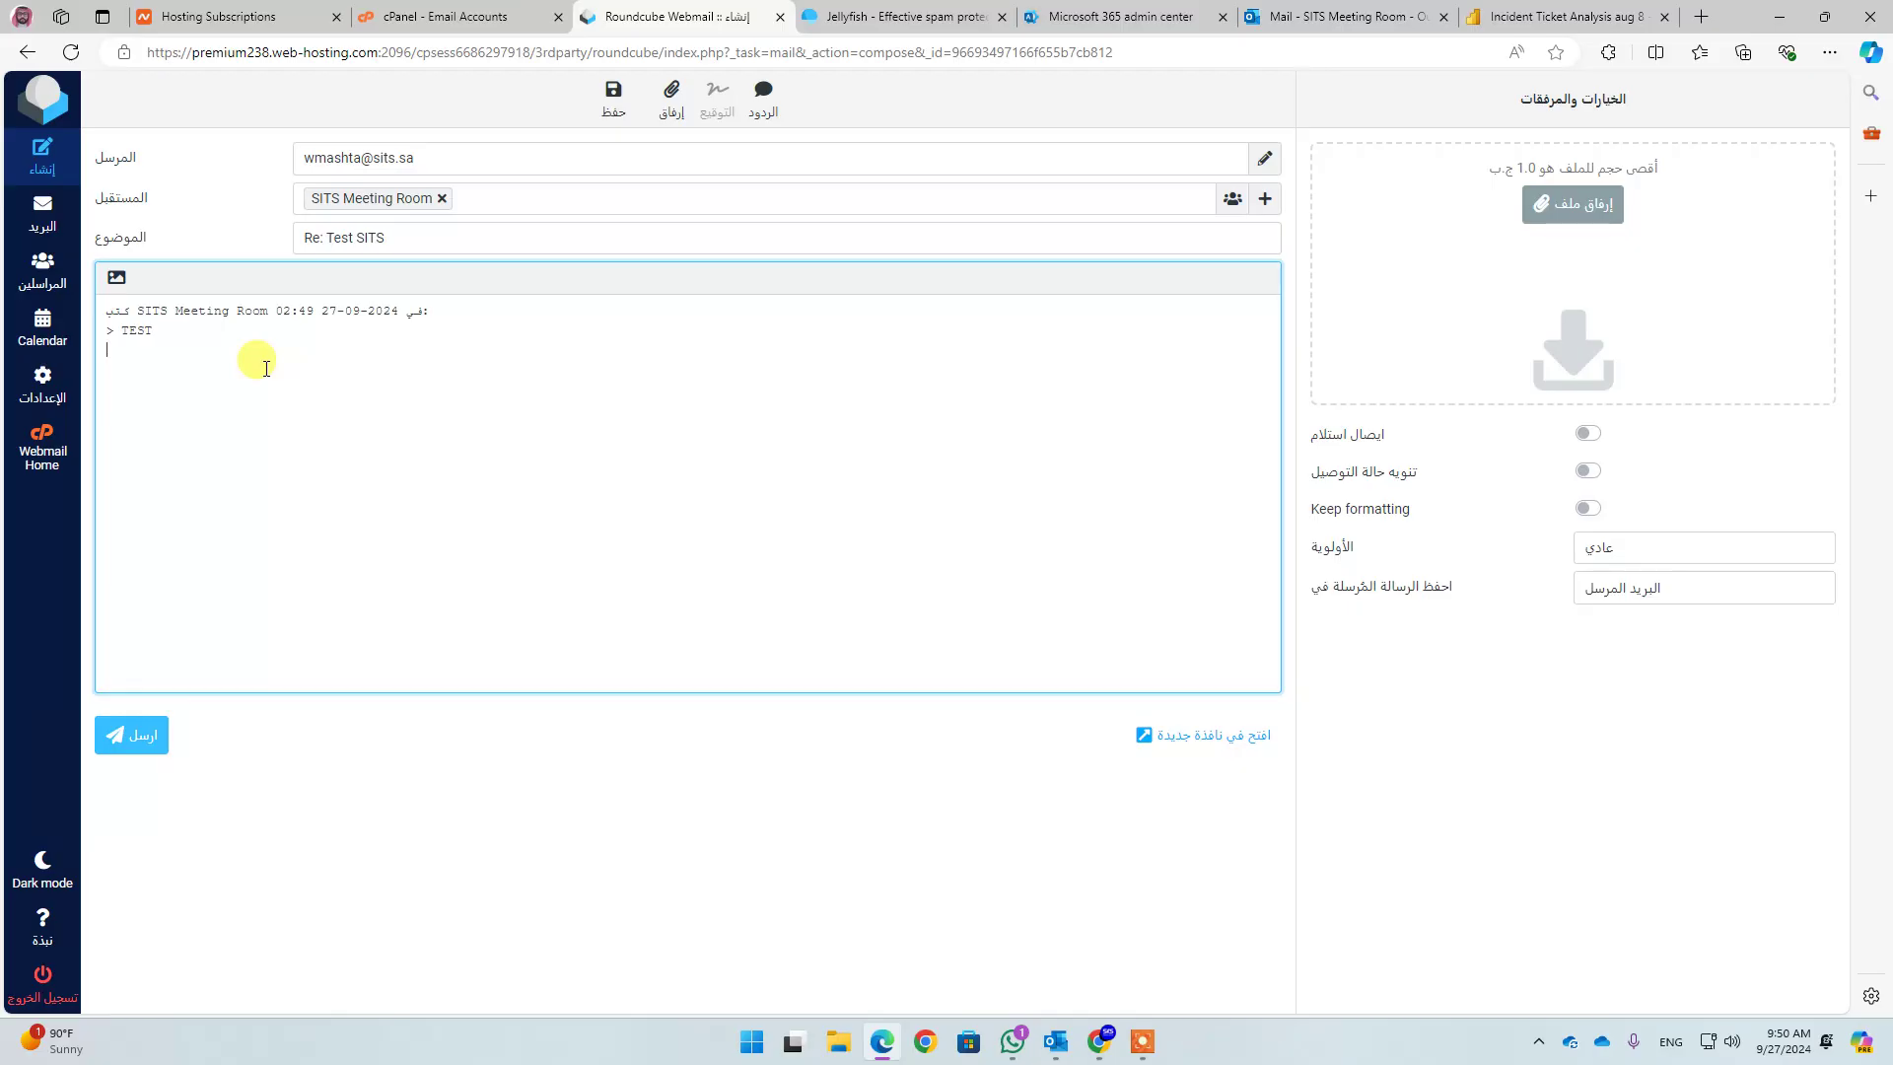
click(116, 277)
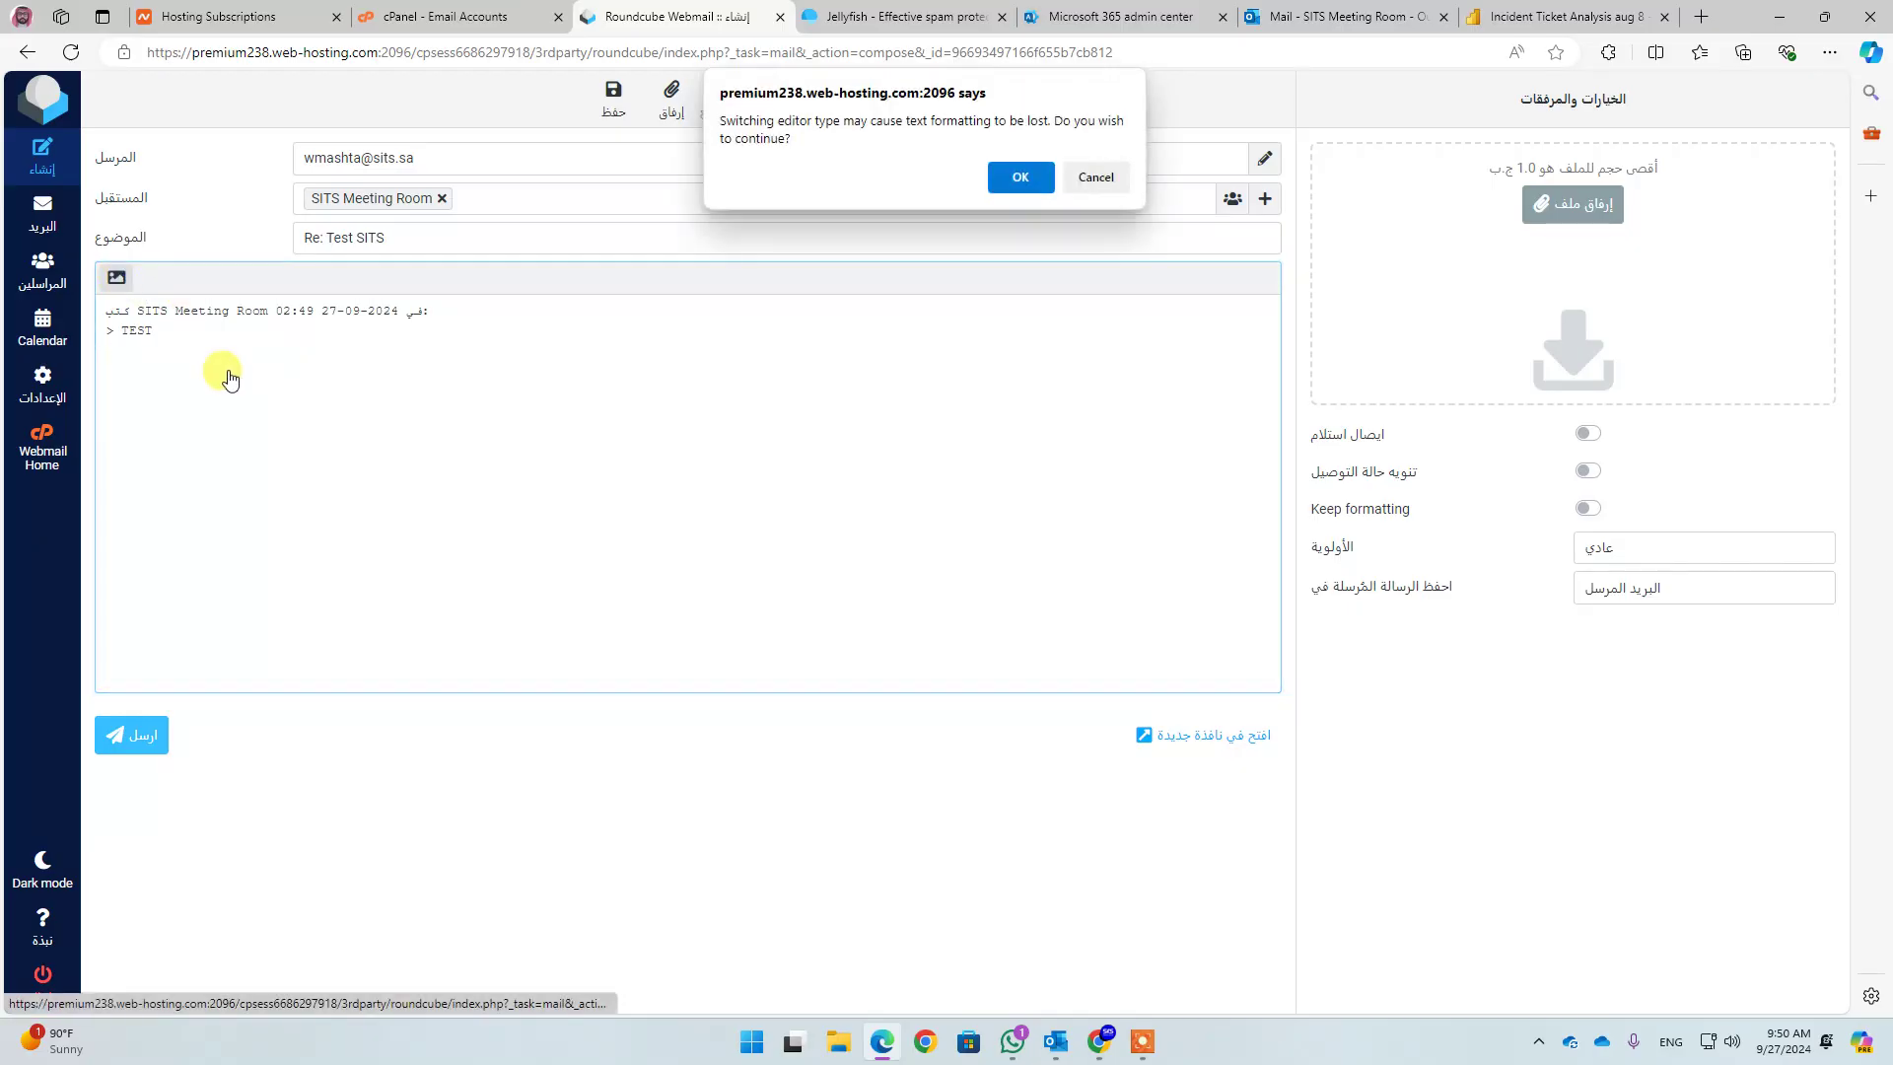
click(1037, 186)
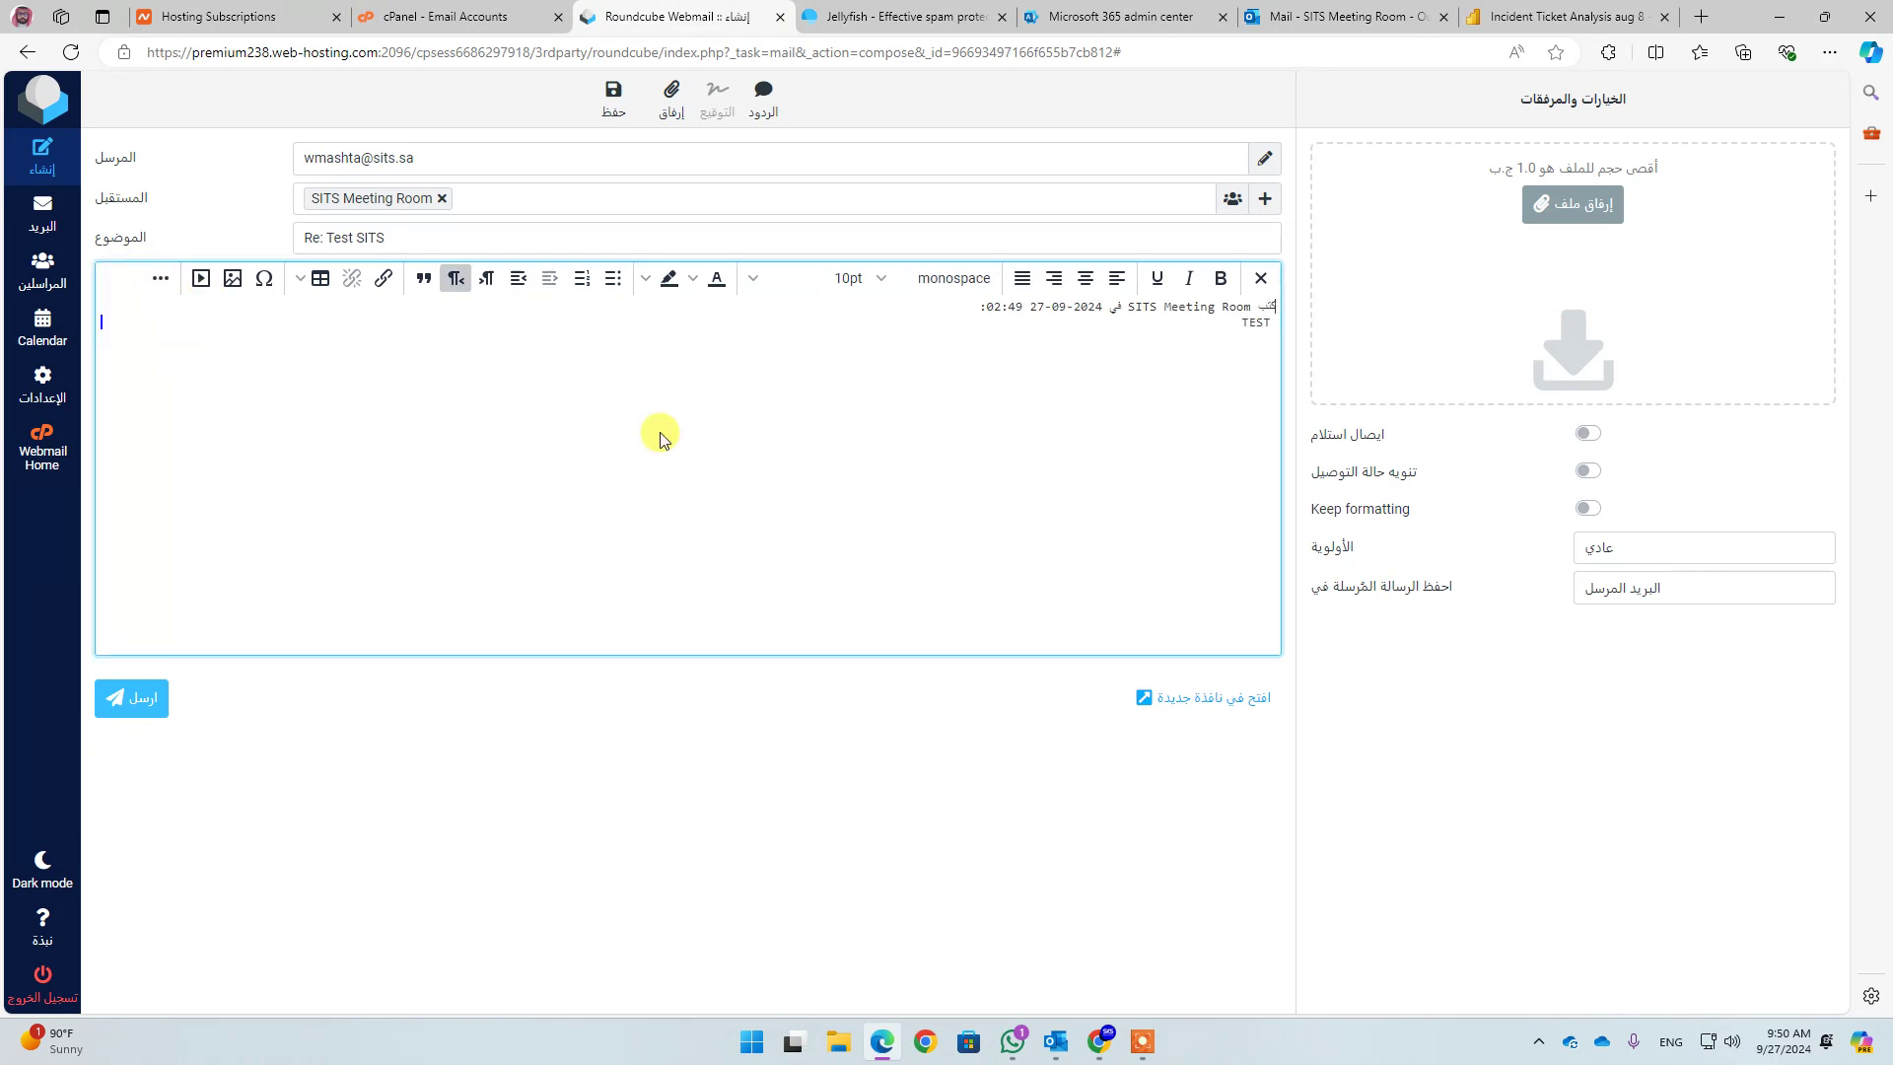
key(Return)
text(Done)
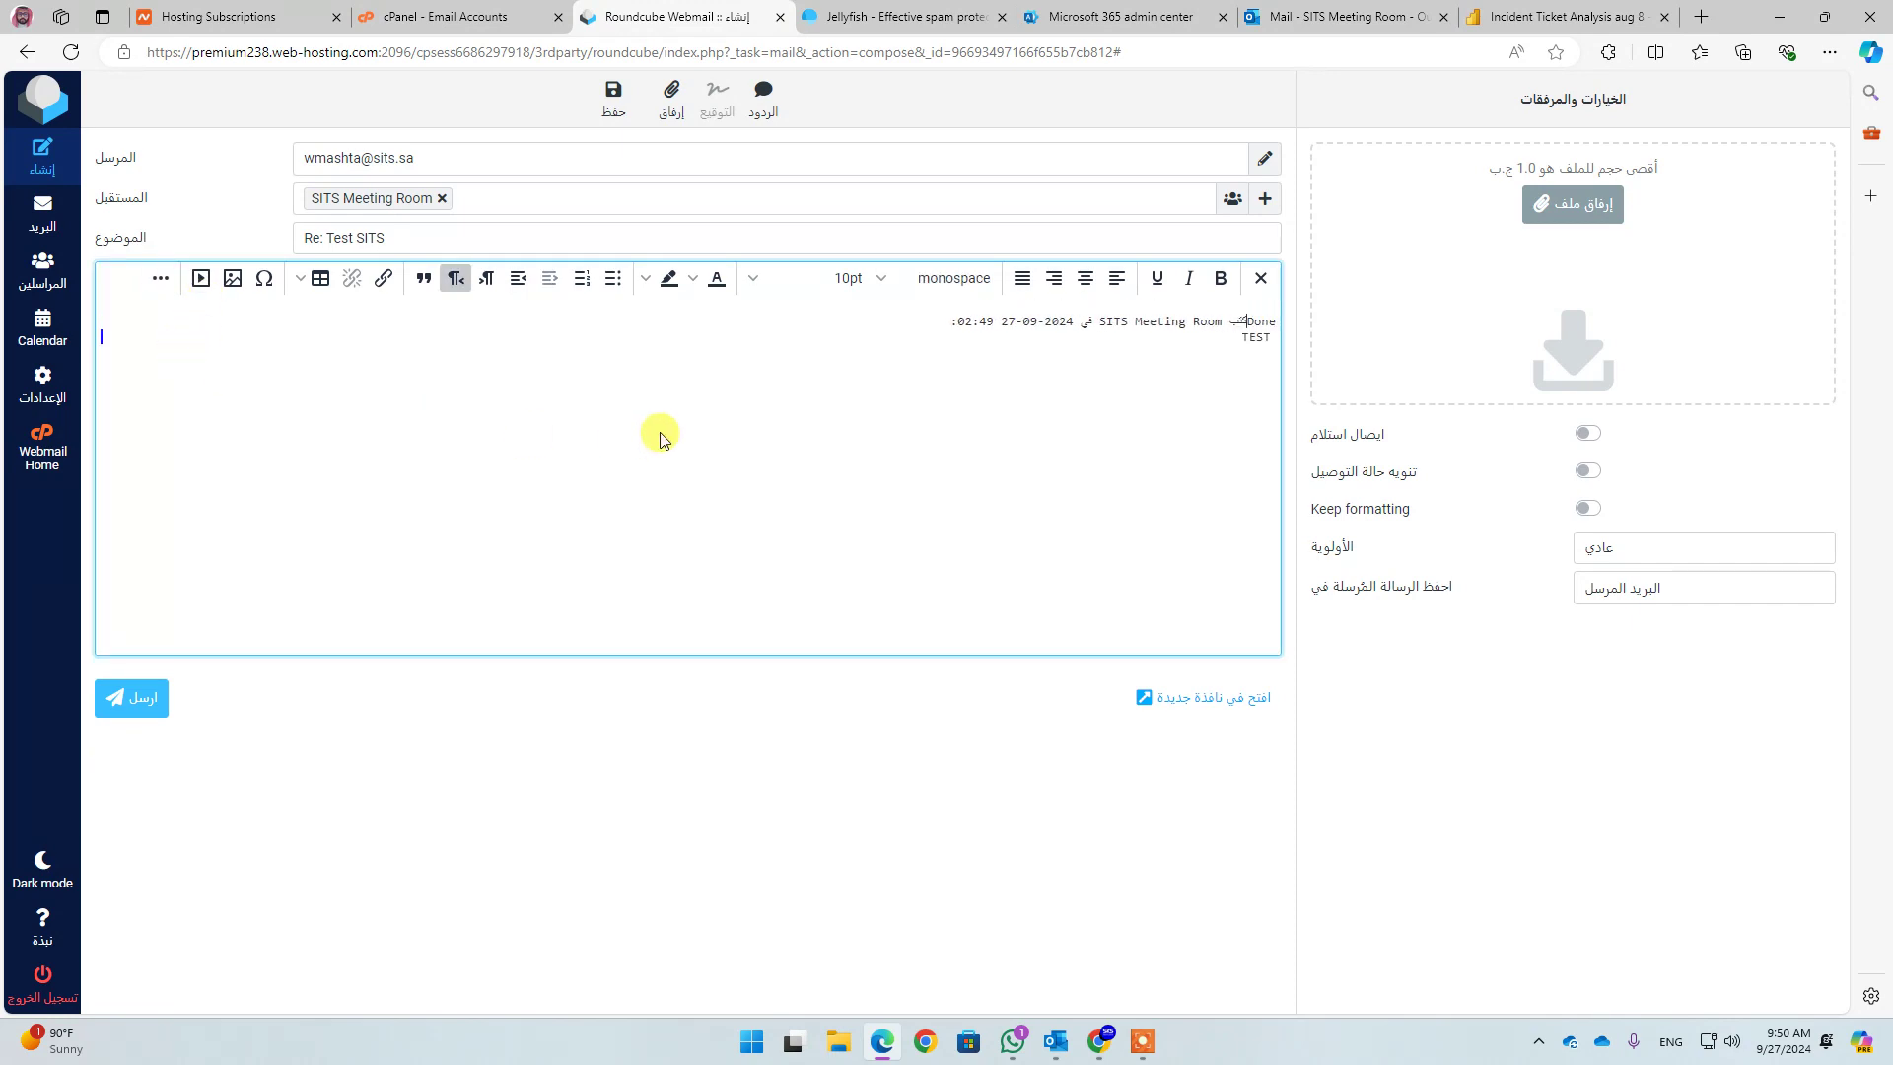
key(BackSpace)
key(BackSpace)
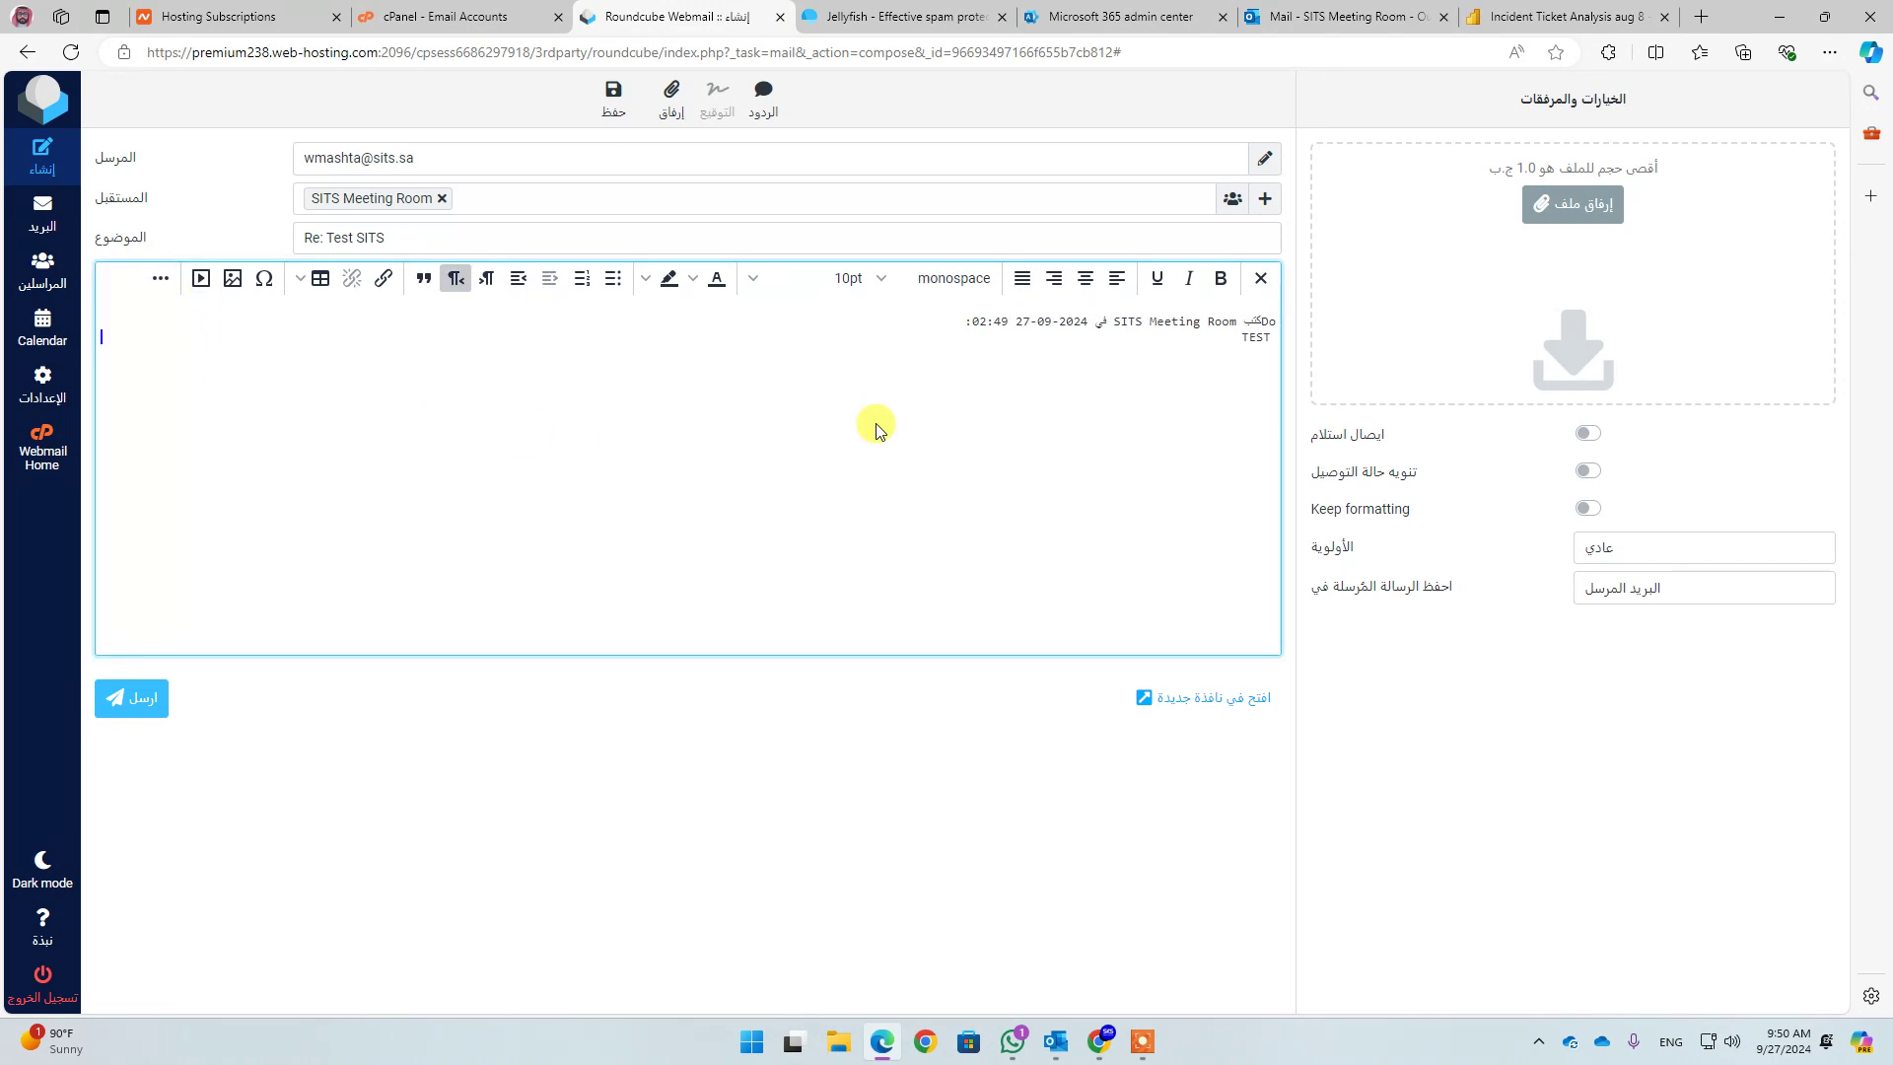
key(BackSpace)
key(BackSpace)
key(Return)
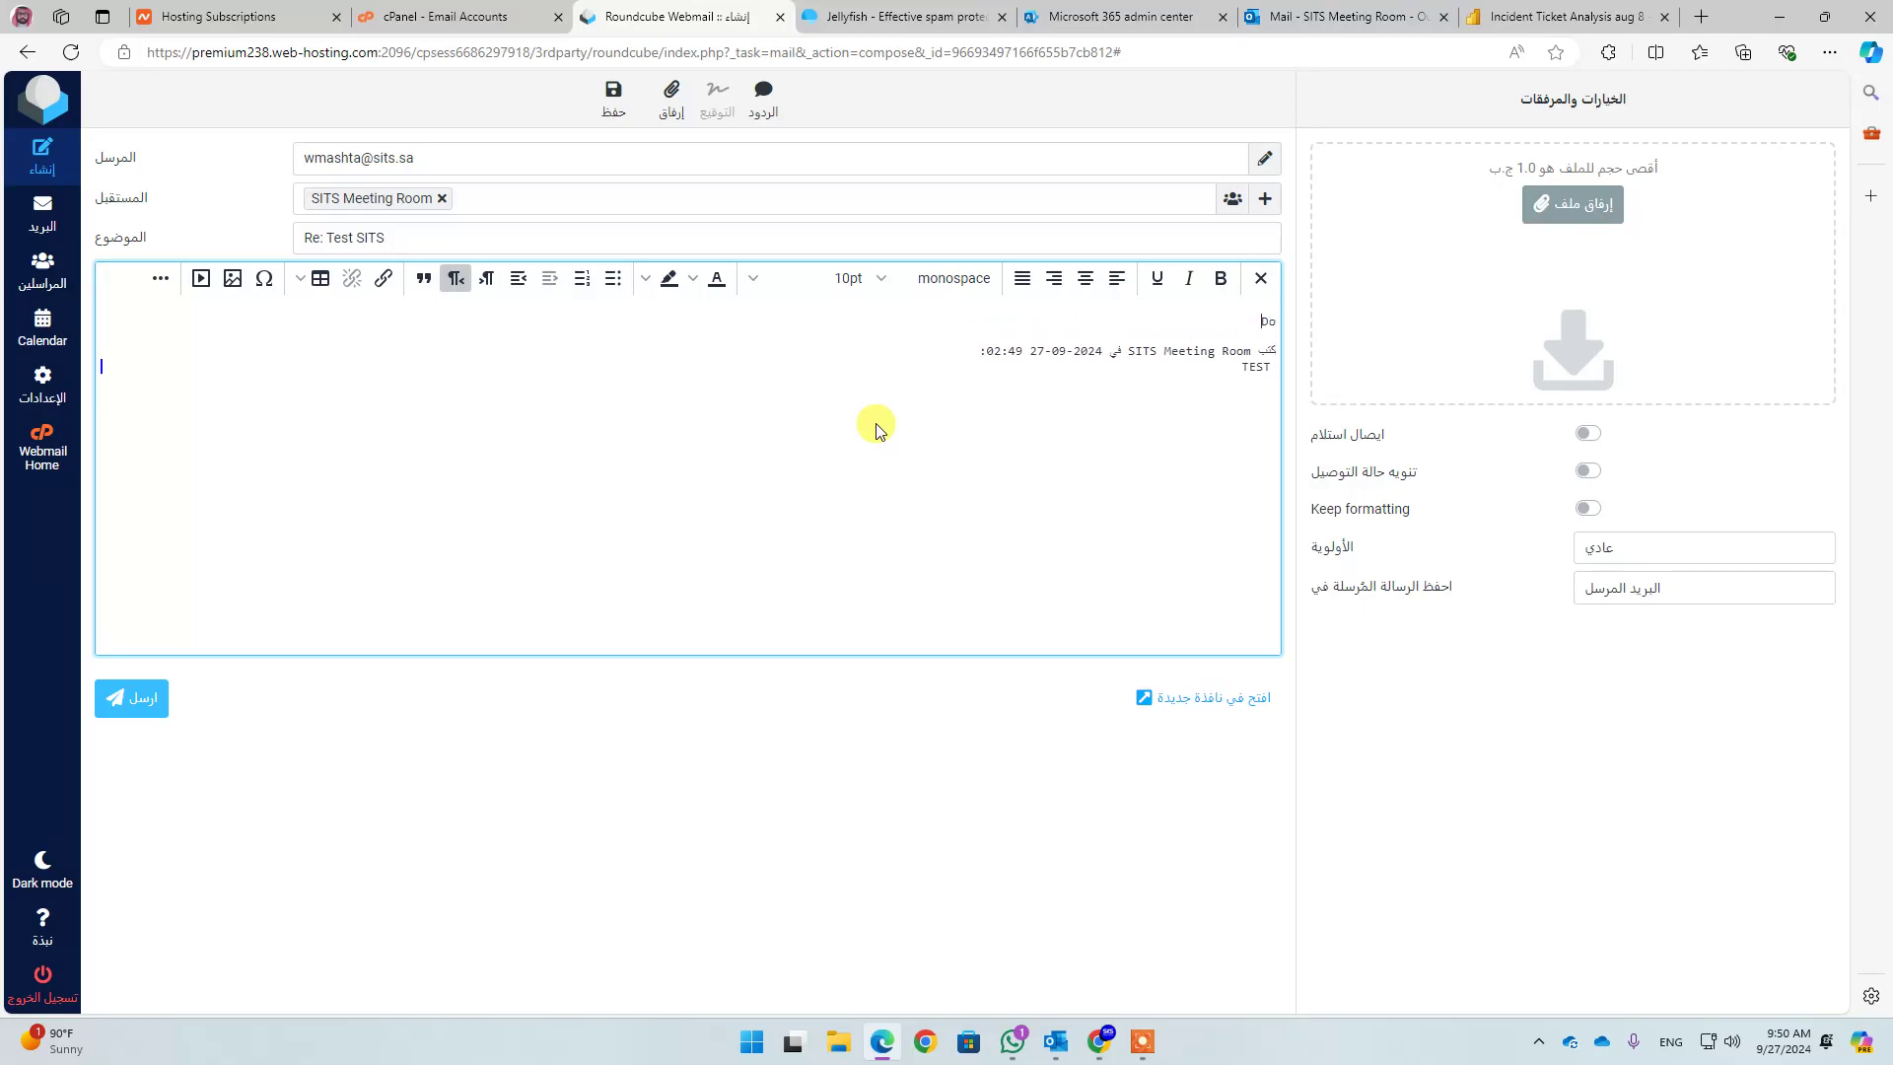
double_click(1259, 321)
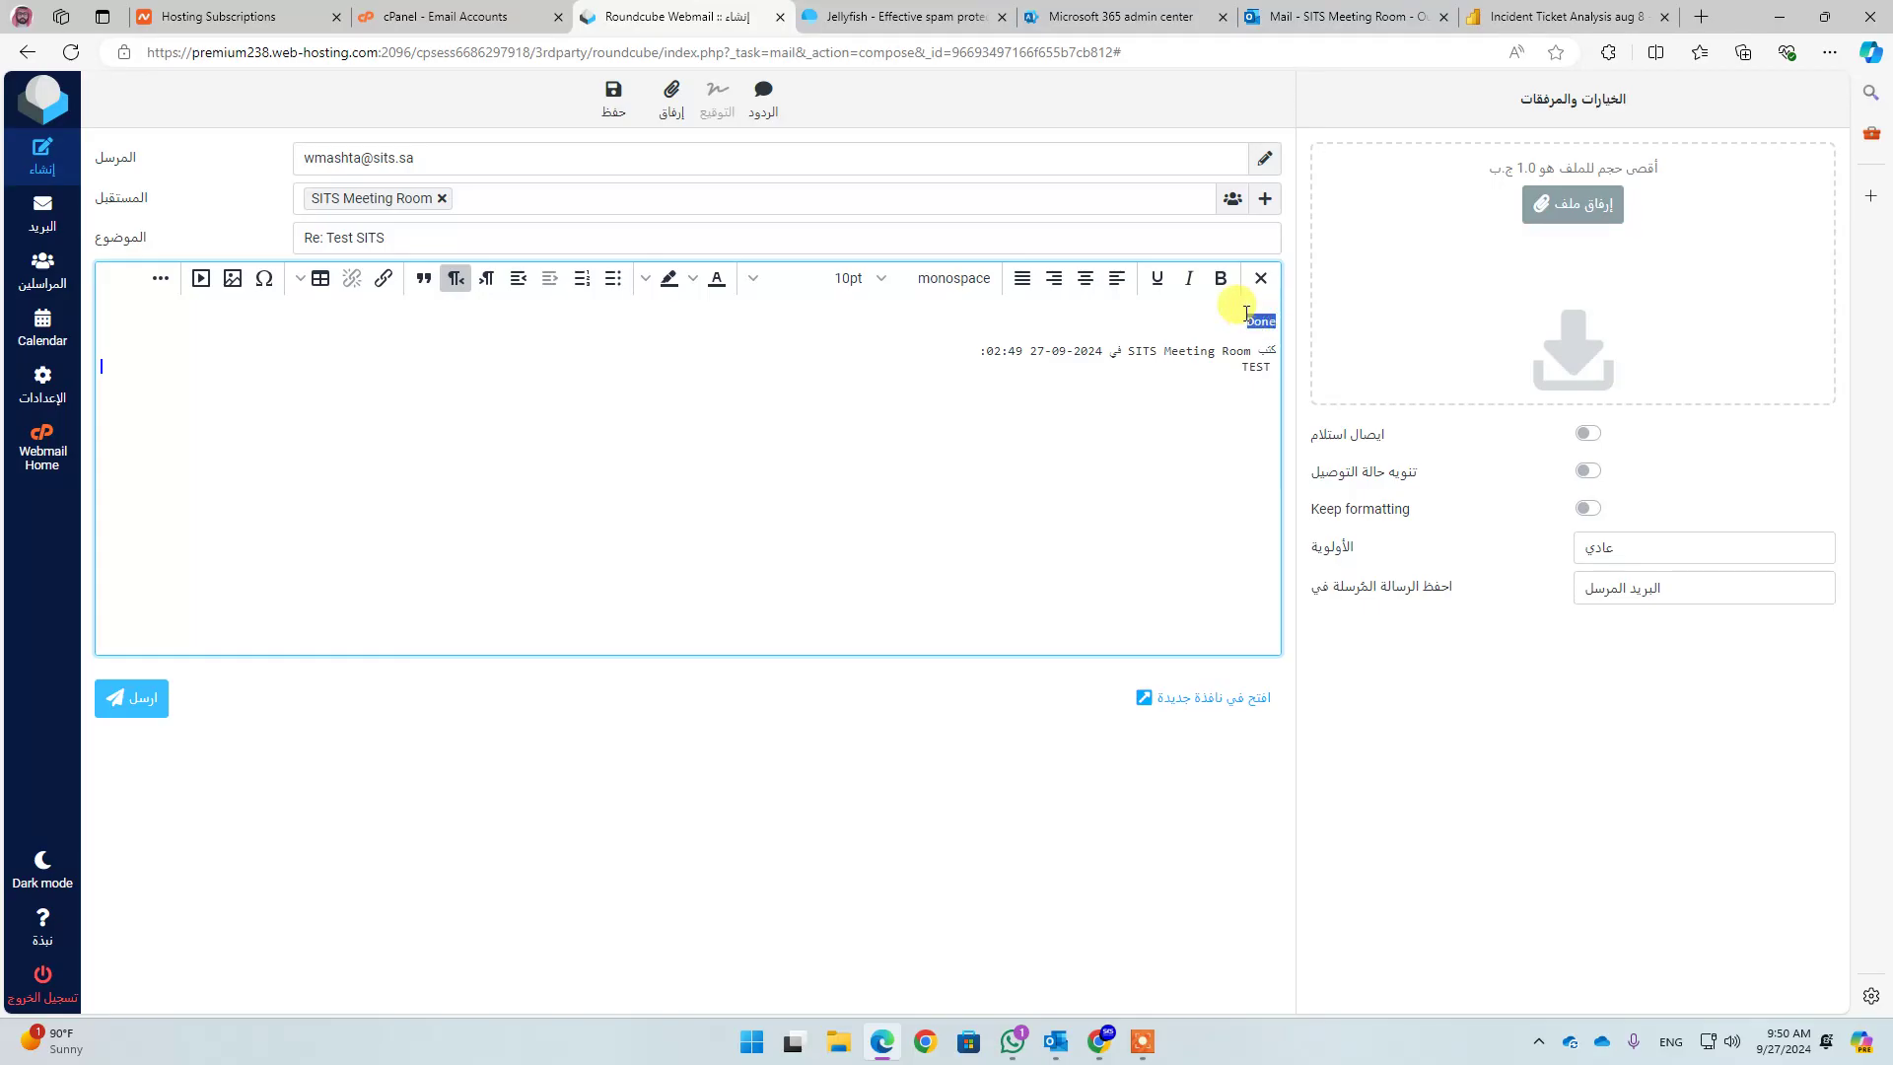
click(1214, 286)
click(1212, 384)
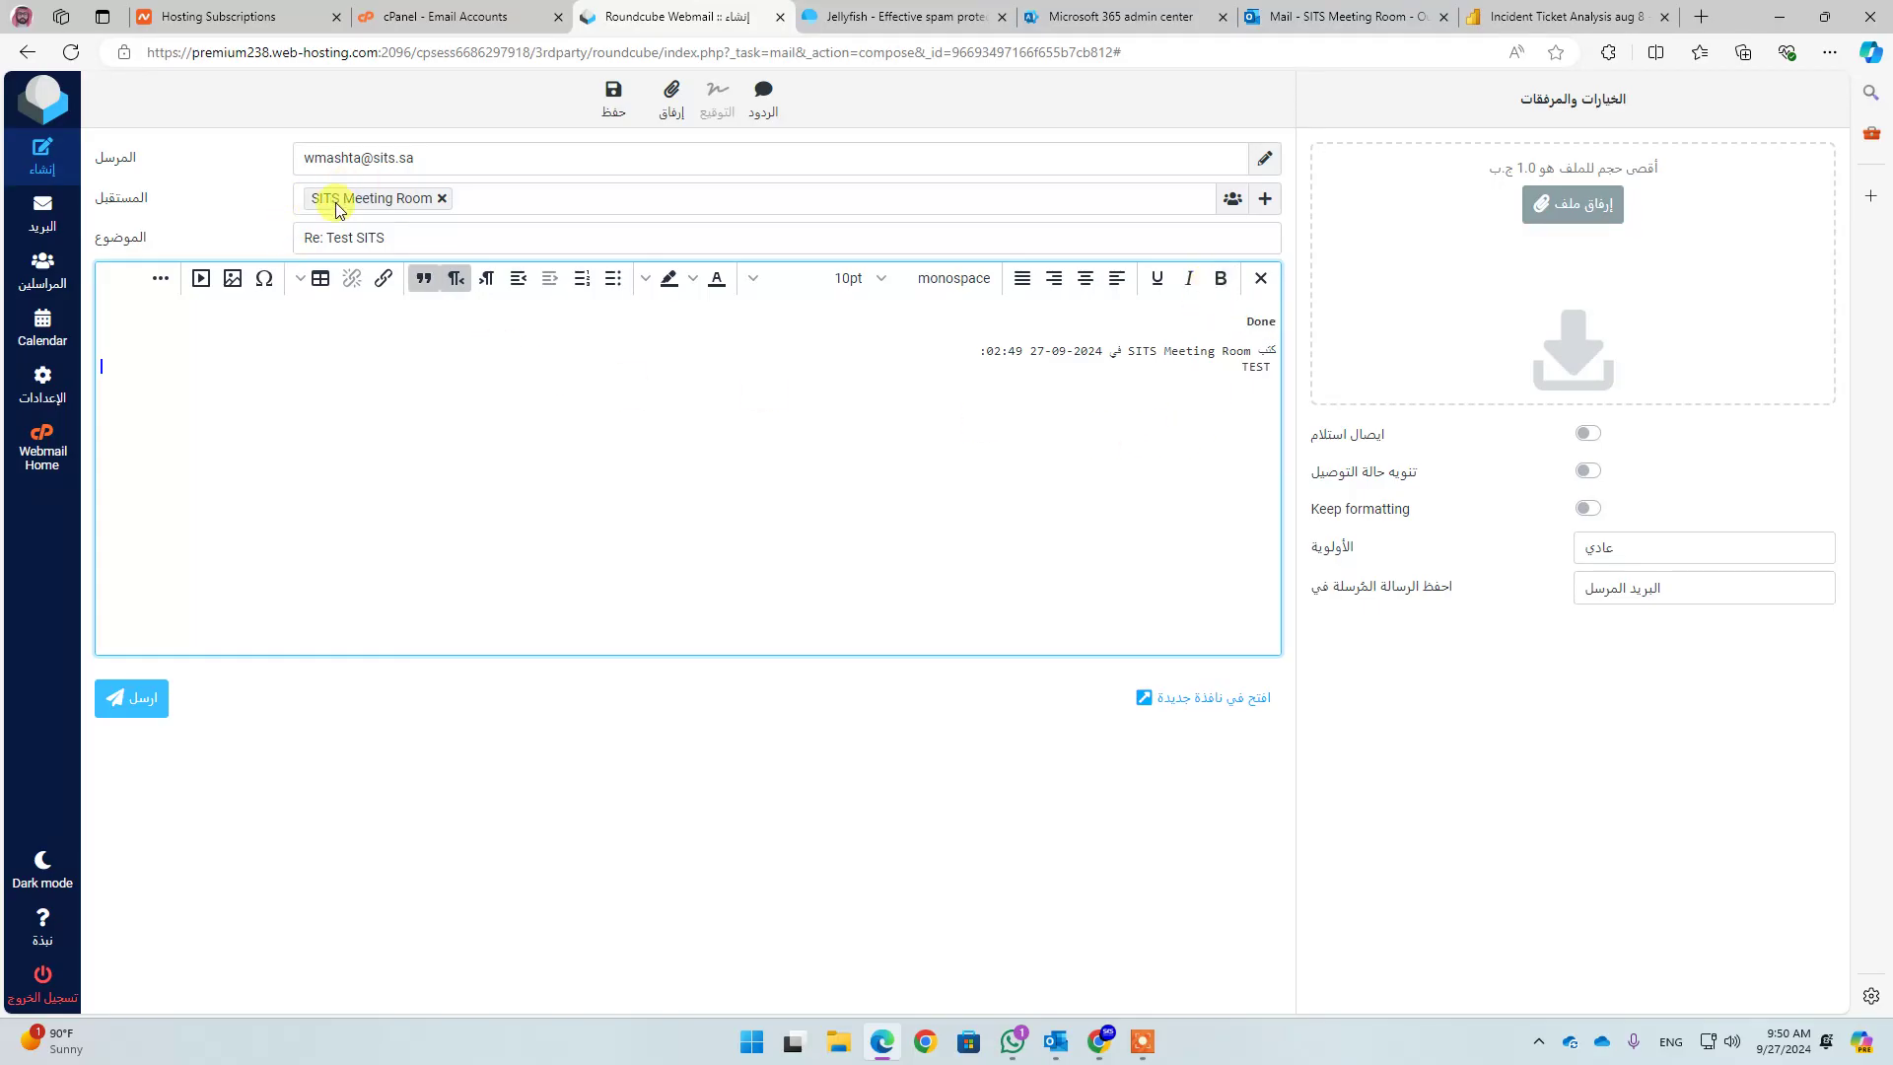
click(127, 697)
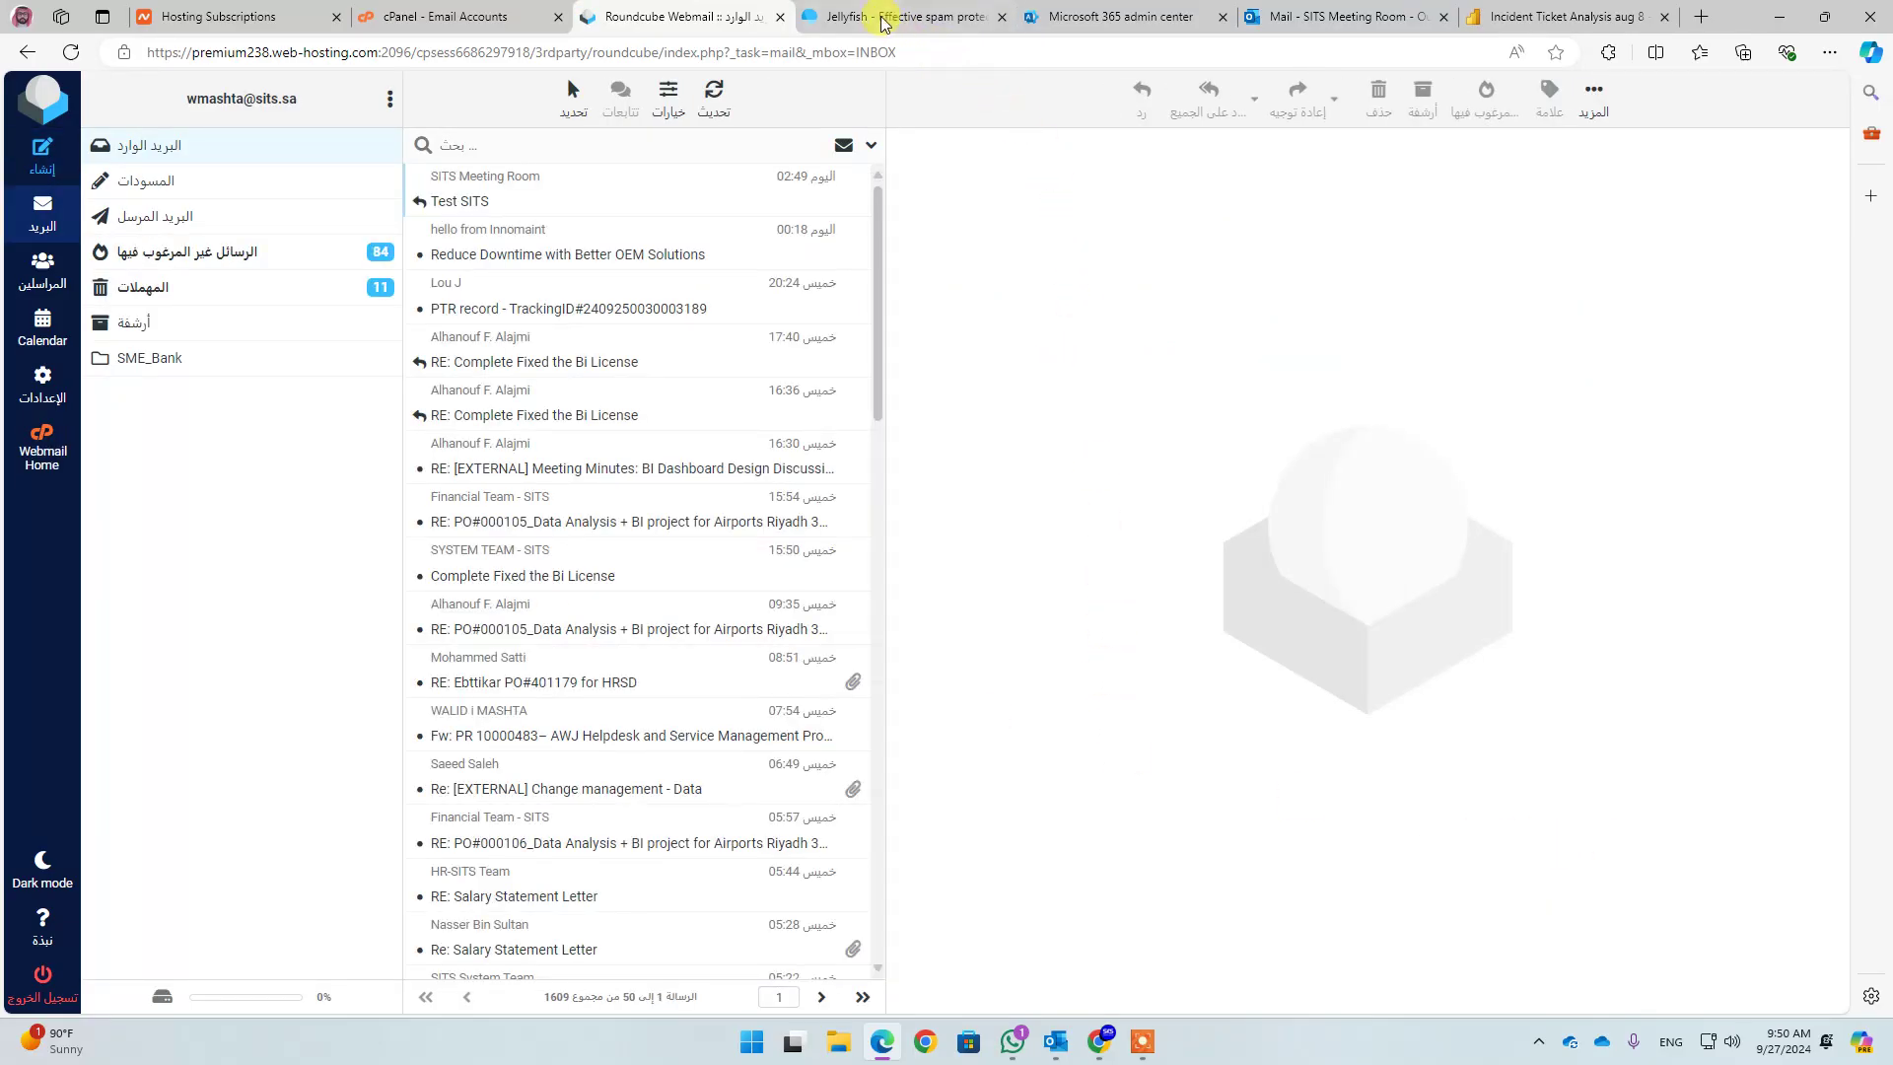
Read the Done reply under Test SITS in the Outlook Inbox, then minimize the browser
click(1308, 21)
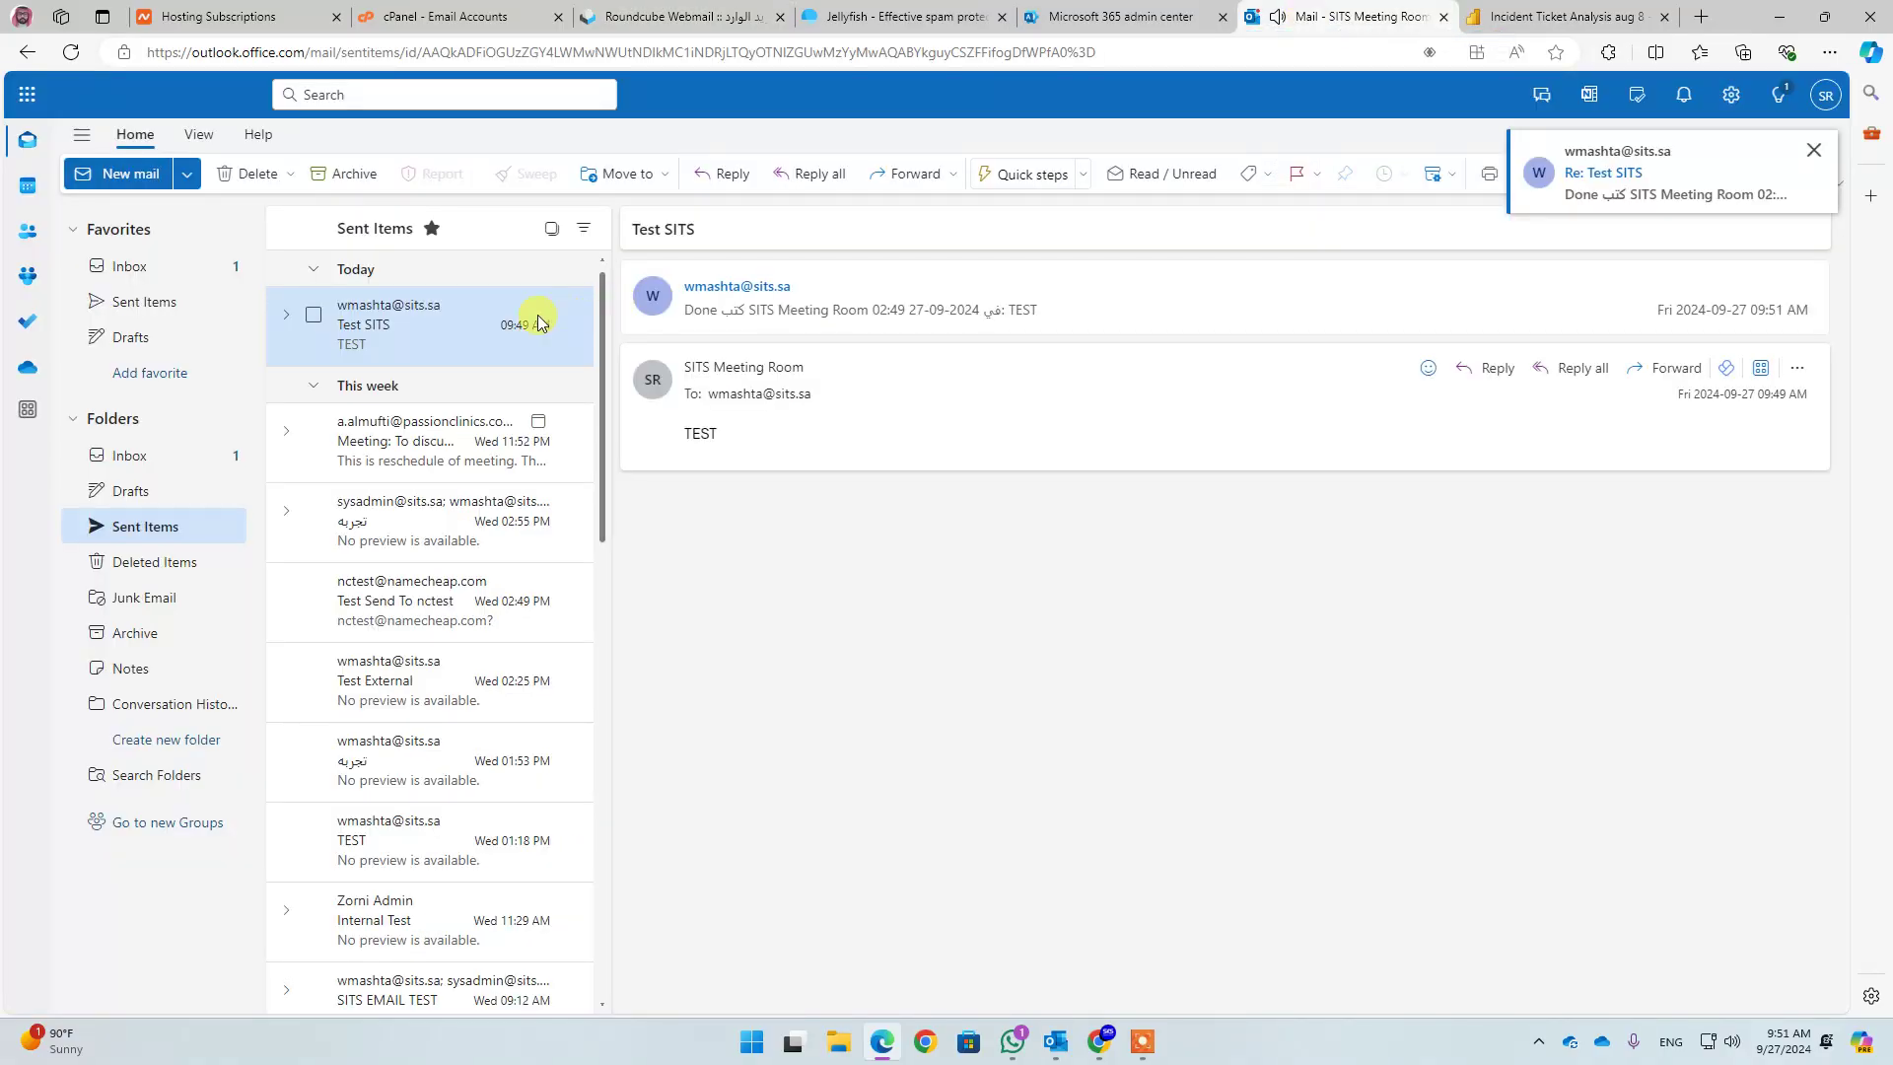
click(134, 280)
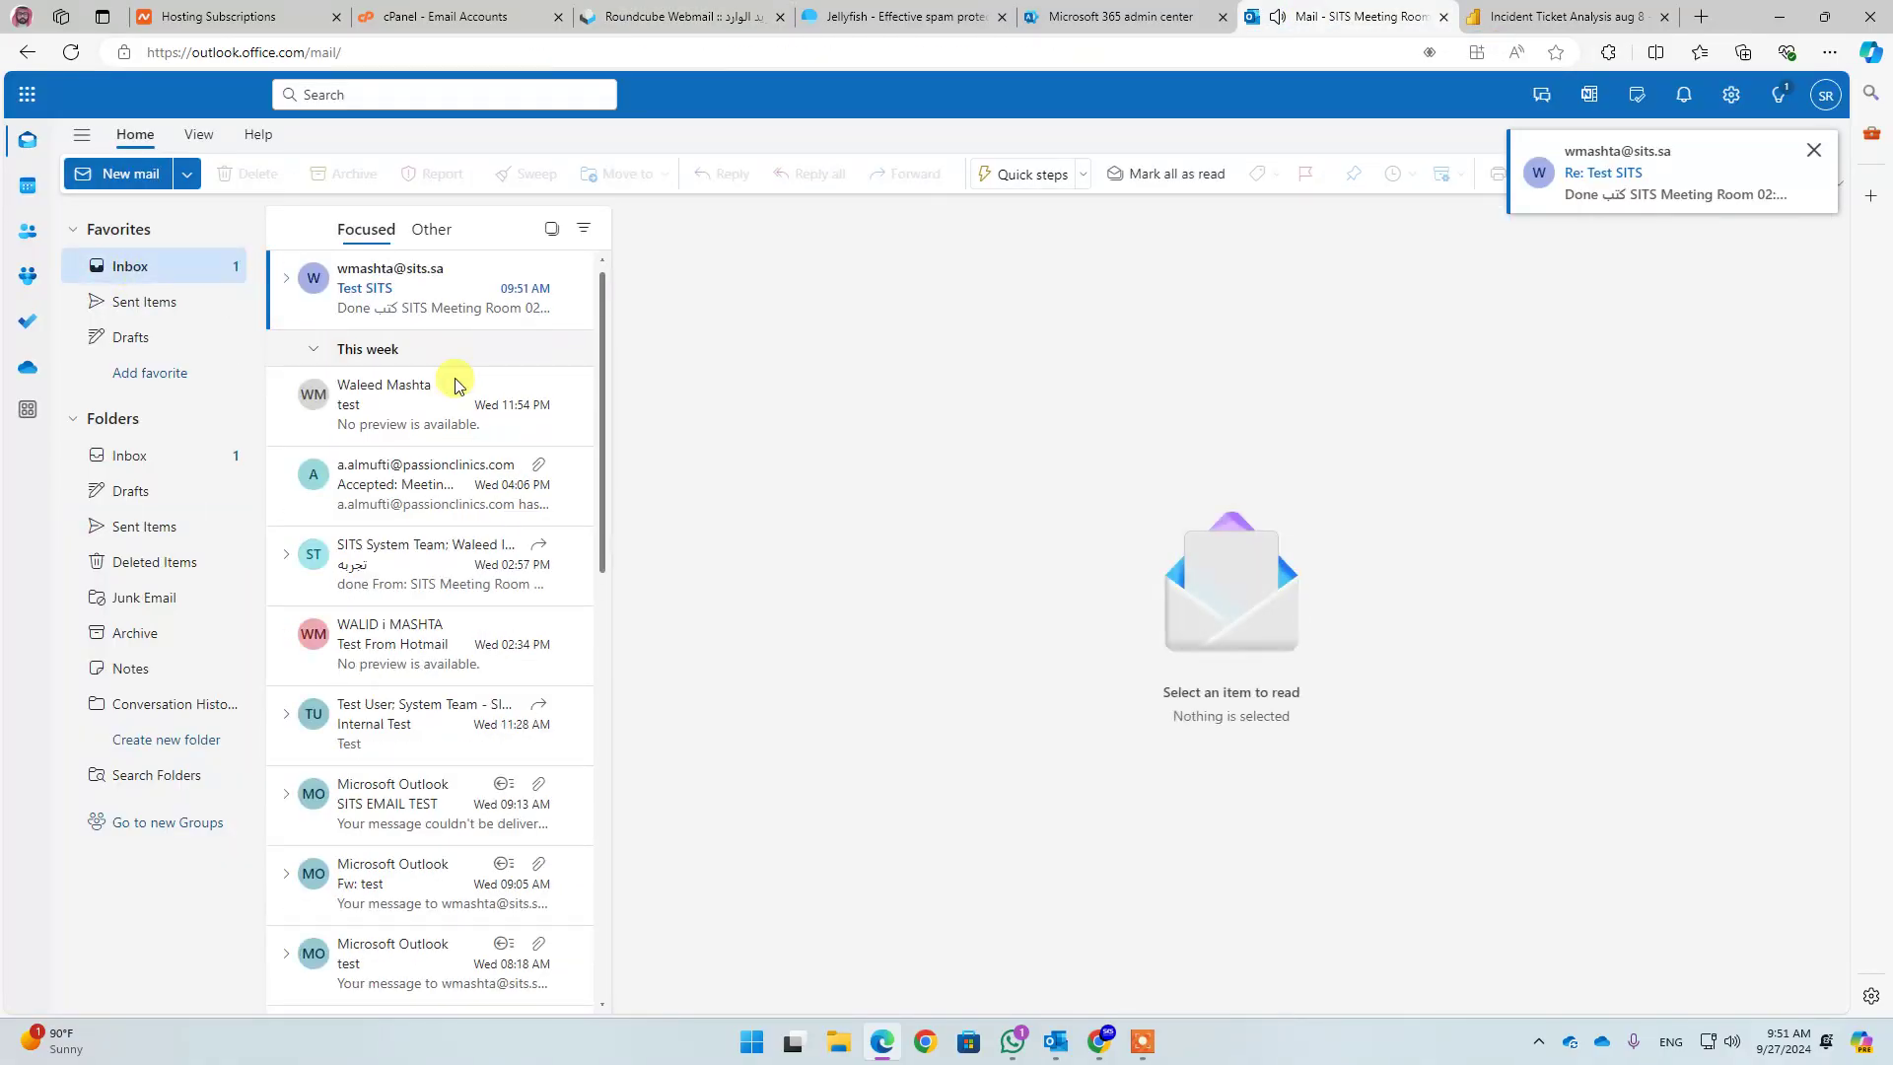
click(378, 285)
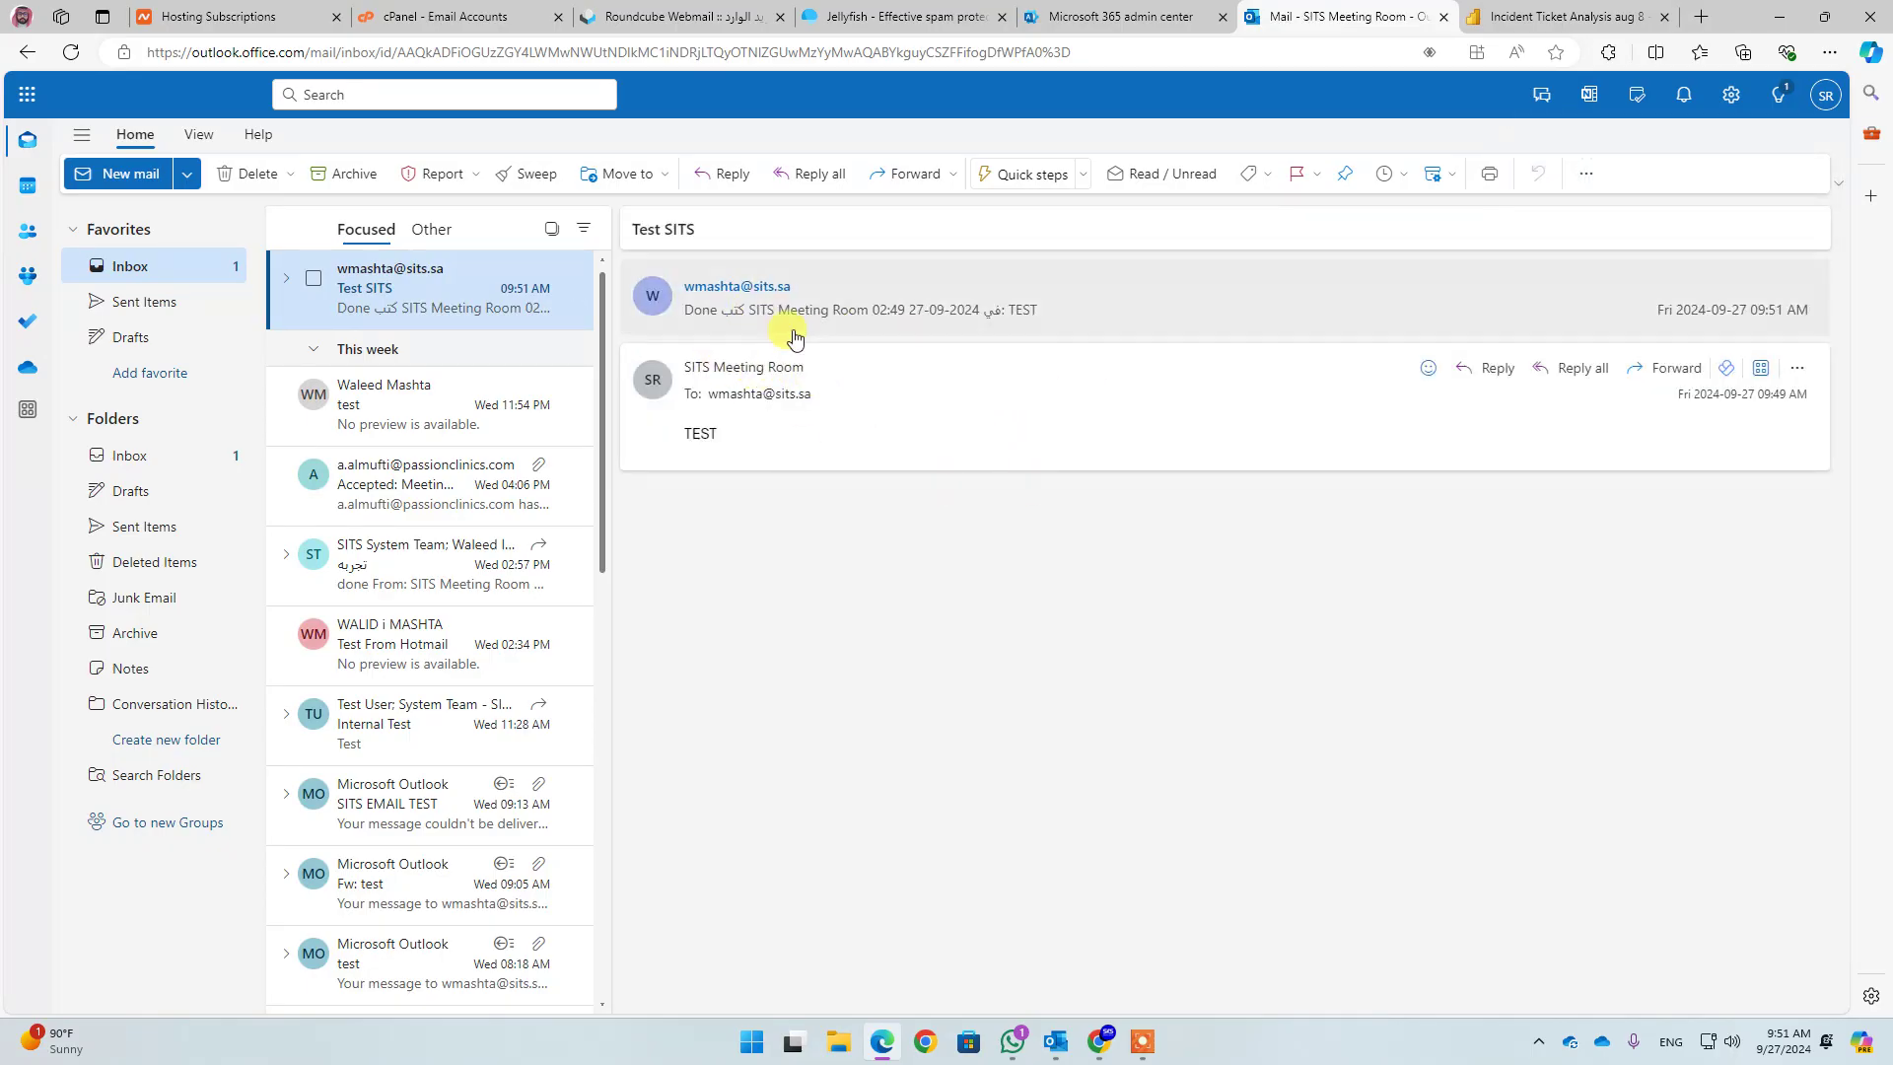
click(735, 317)
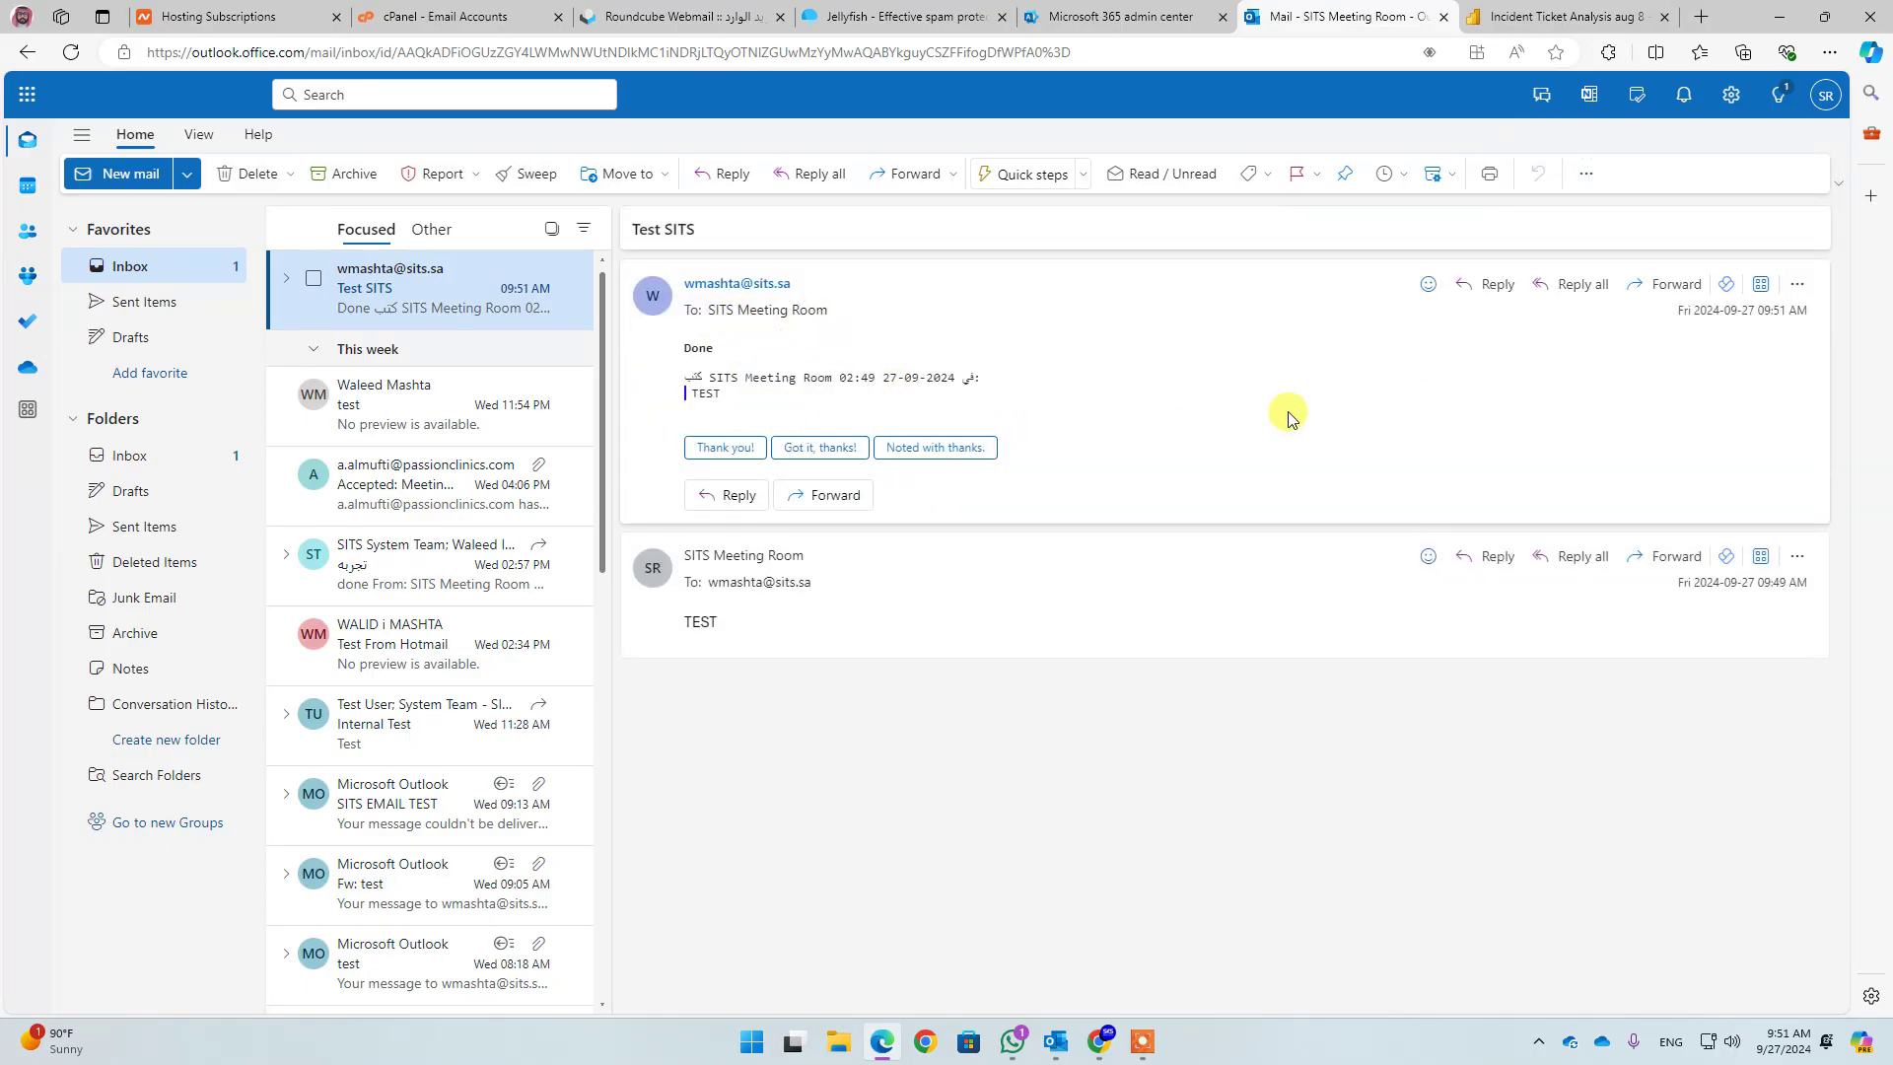
click(1779, 17)
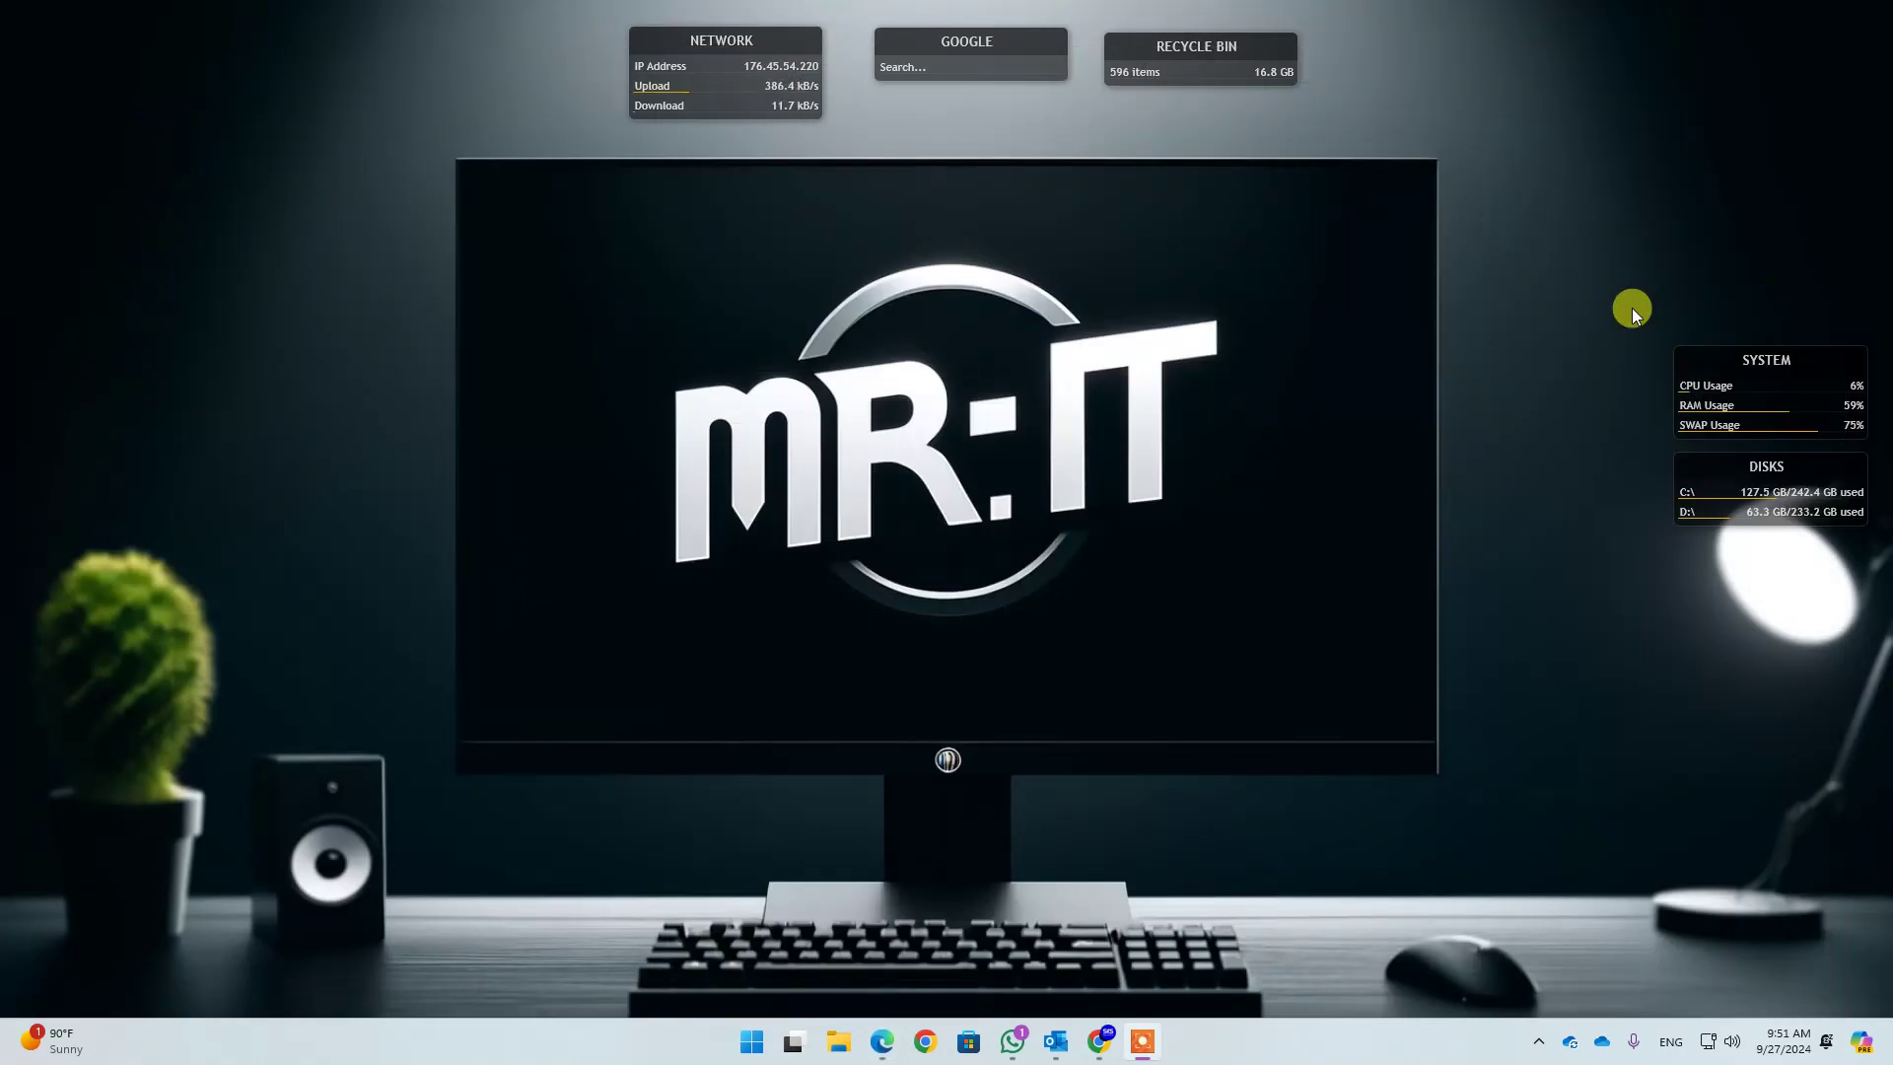